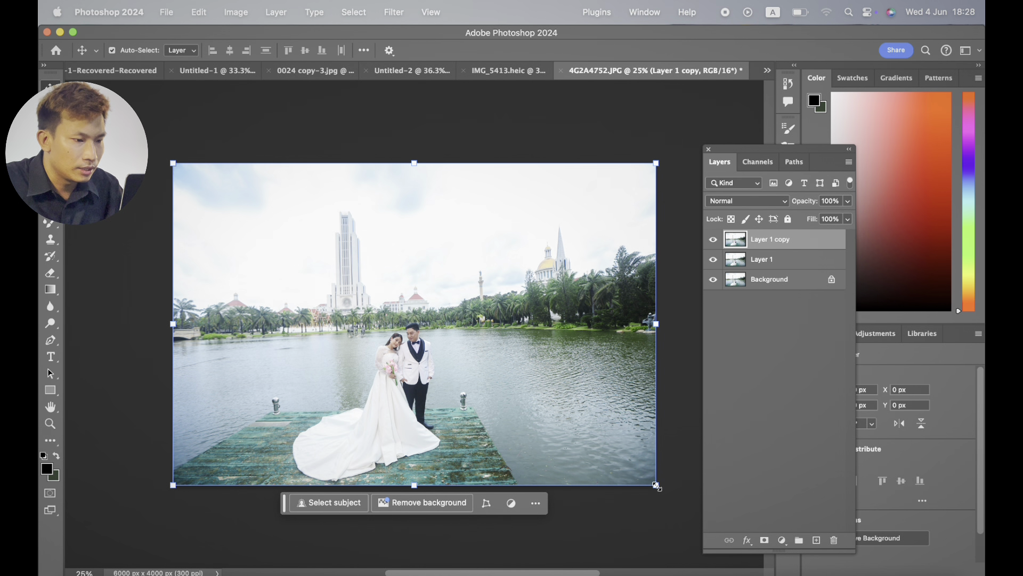
Scale the Layer 1 copy down toward its upper-left corner and stretch its lower part to about 116% height
left_click_drag(656, 485, 626, 467)
key("Return")
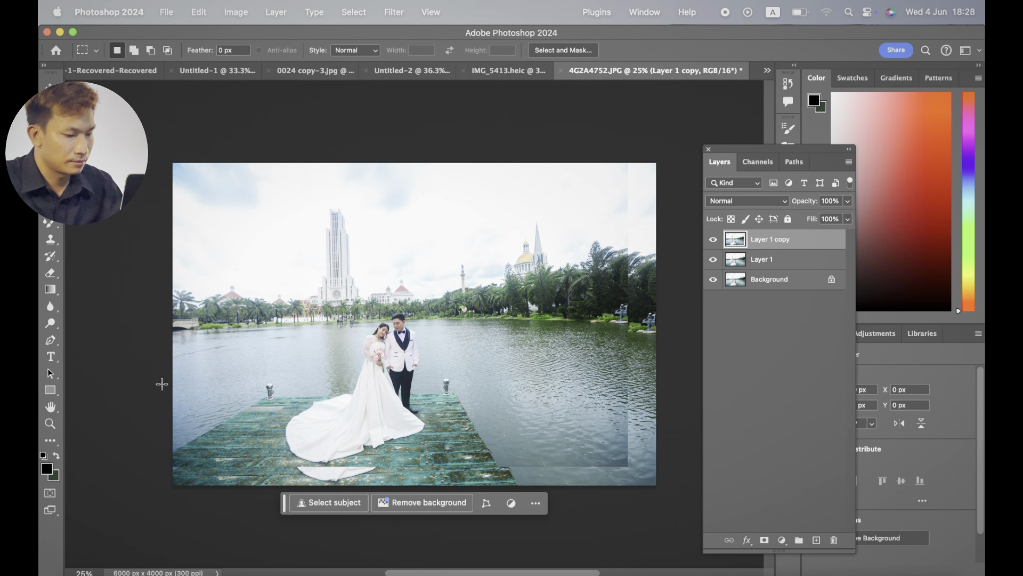
left_click_drag(162, 384, 657, 556)
key("super+t")
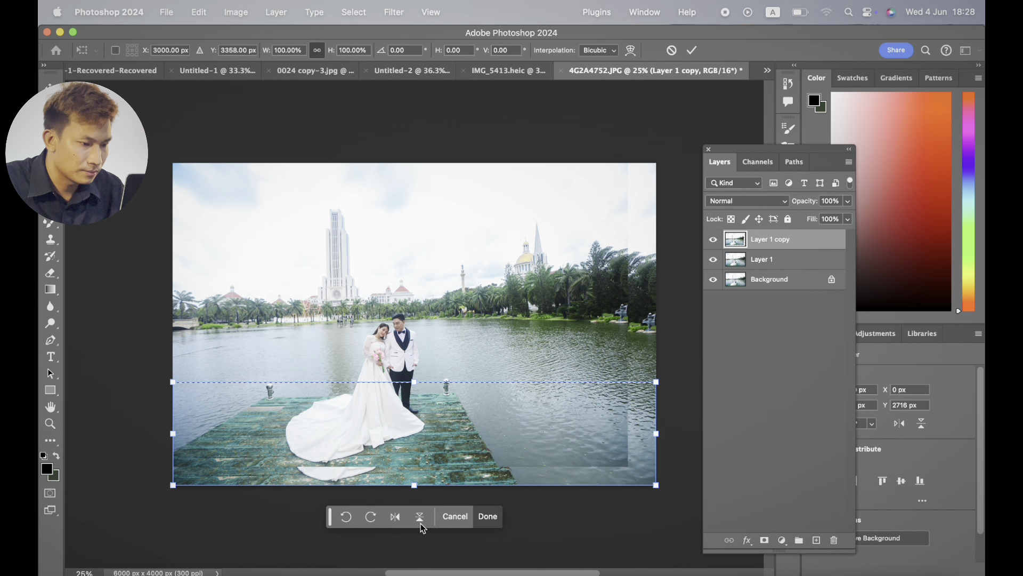
left_click_drag(414, 484, 411, 505)
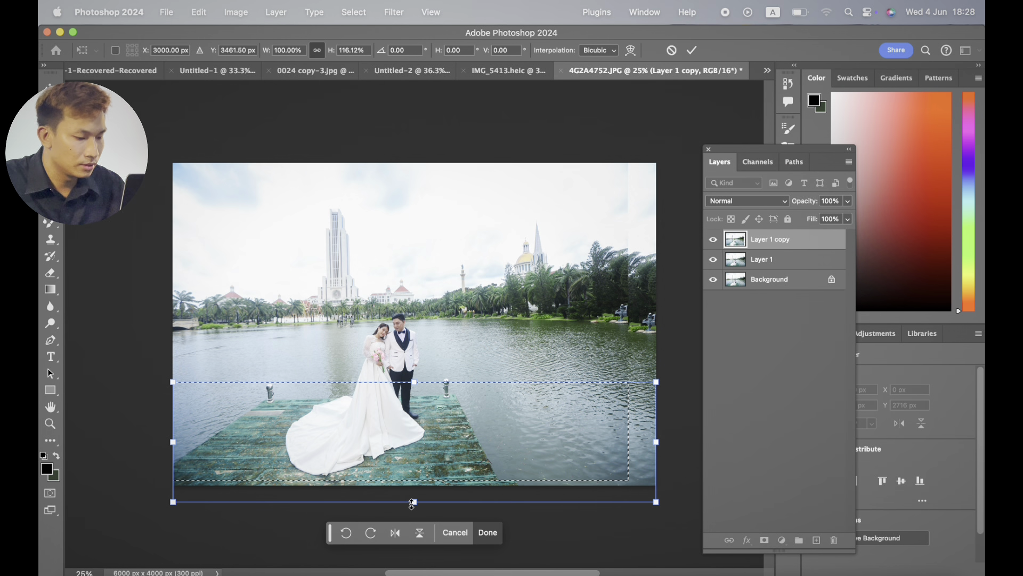
key("Return")
key("super+d")
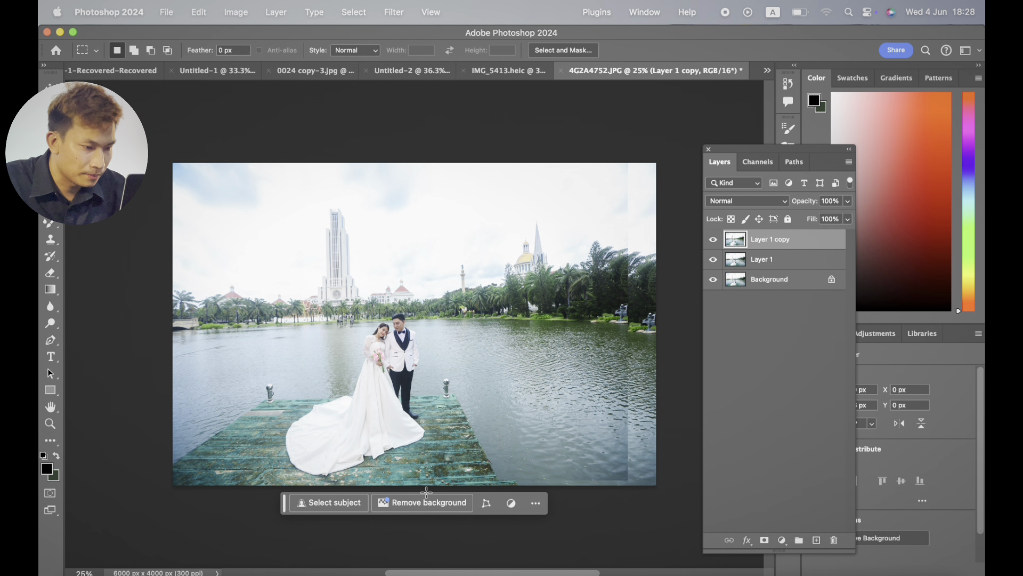
Enlarge the Layer 1 copy to about 111.58% and rotate it about 0.46° so it covers the whole canvas
key("super+t")
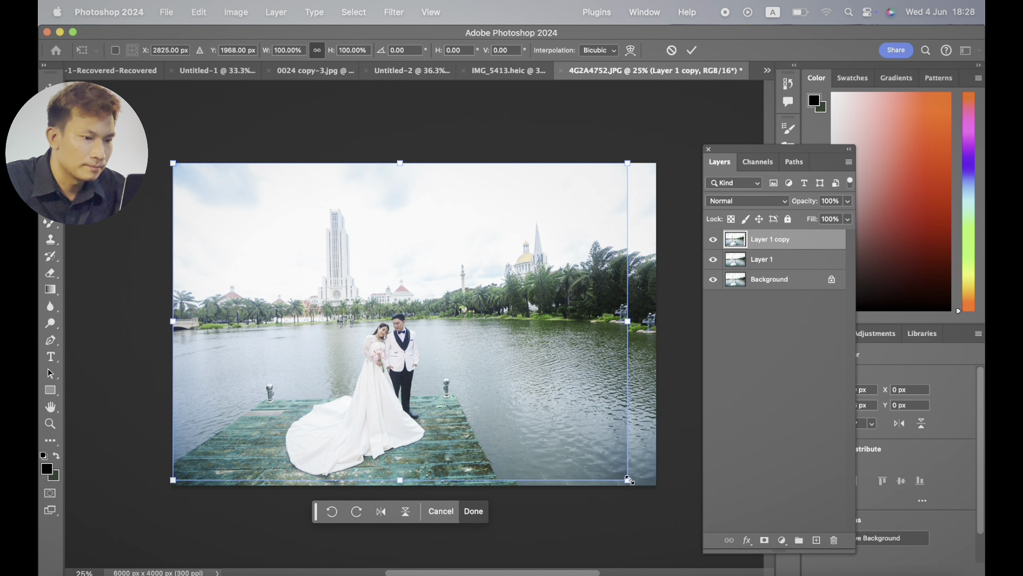
left_click_drag(628, 480, 642, 484)
left_click_drag(639, 165, 659, 150)
left_click_drag(173, 150, 162, 142)
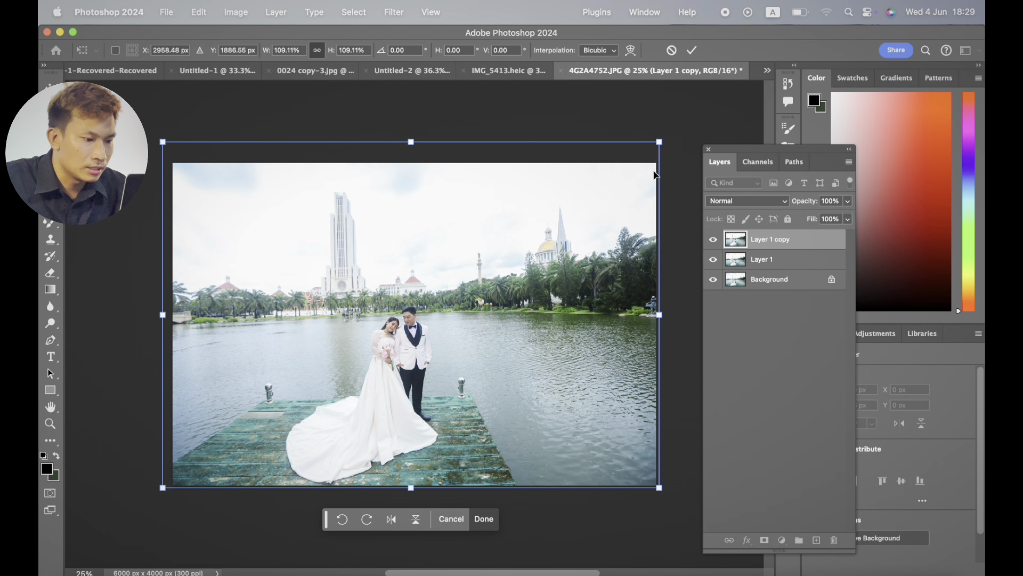
left_click_drag(668, 138, 677, 133)
left_click_drag(162, 485, 159, 488)
left_click_drag(159, 152, 155, 148)
left_click_drag(659, 139, 665, 138)
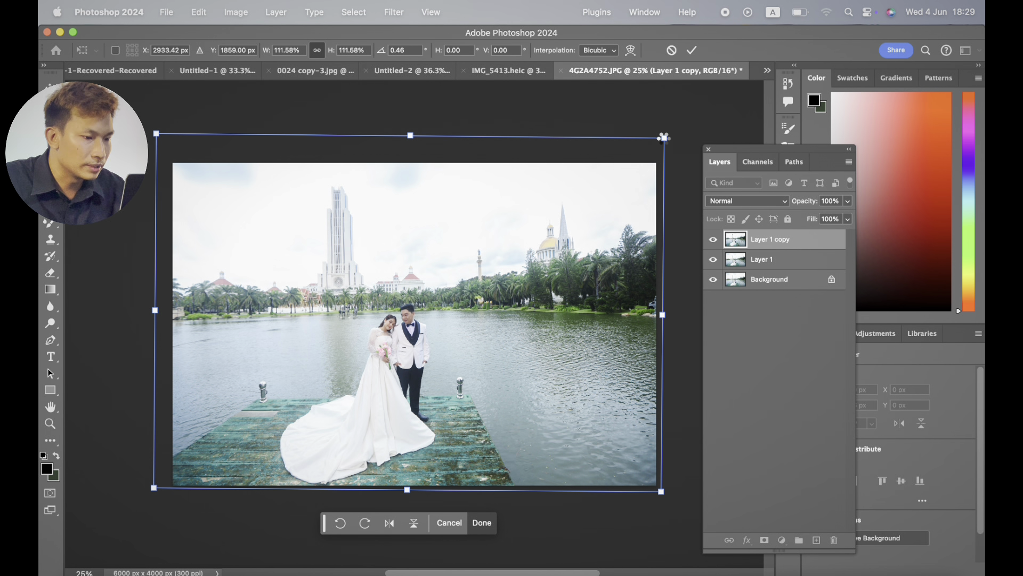
key("Return")
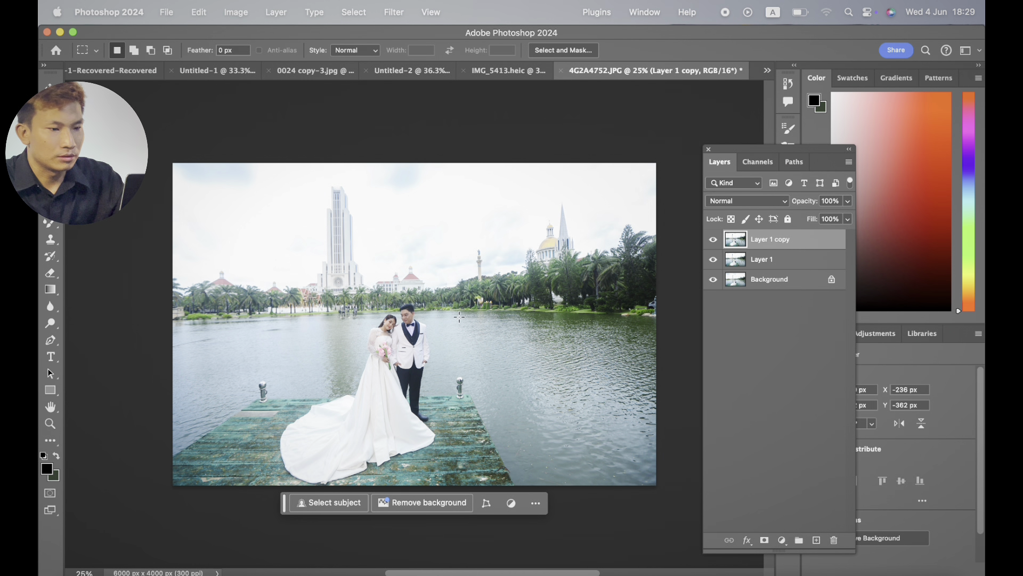
Select a rectangular area around the couple on the Layer 1 copy and open it in the Liquify filter
key("super+e")
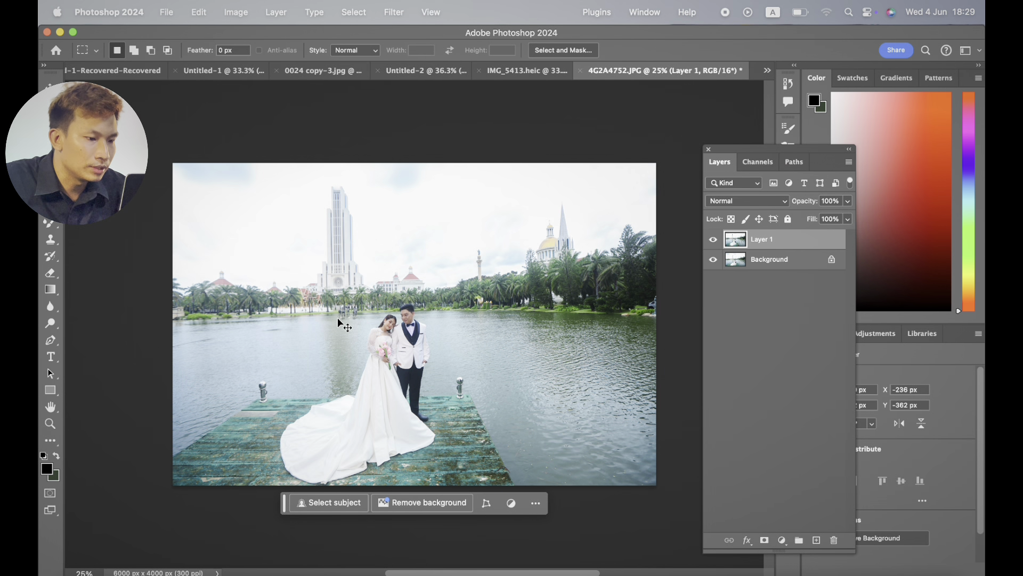
key("super+z")
left_click_drag(324, 294, 466, 443)
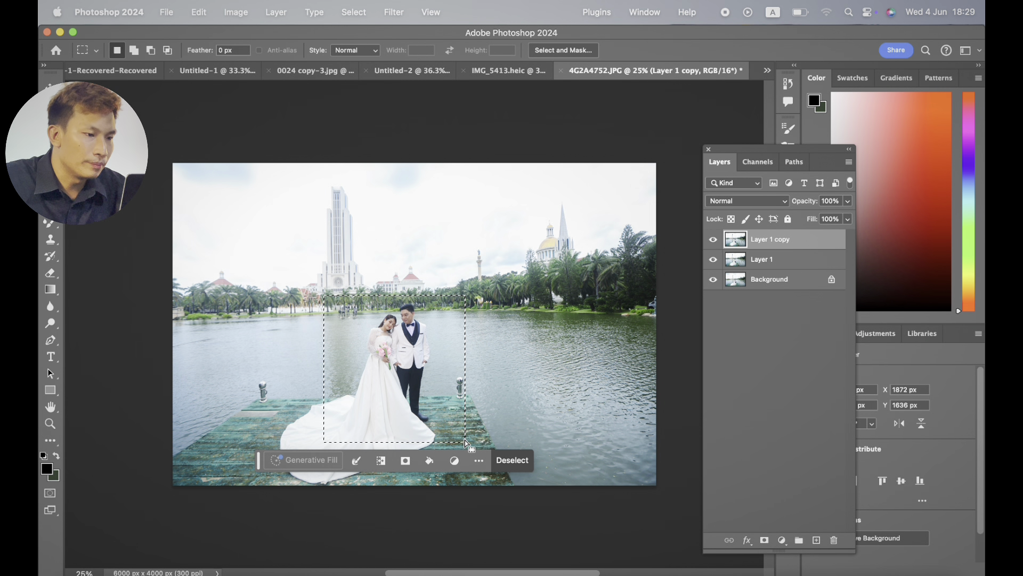
key("super+shift+a")
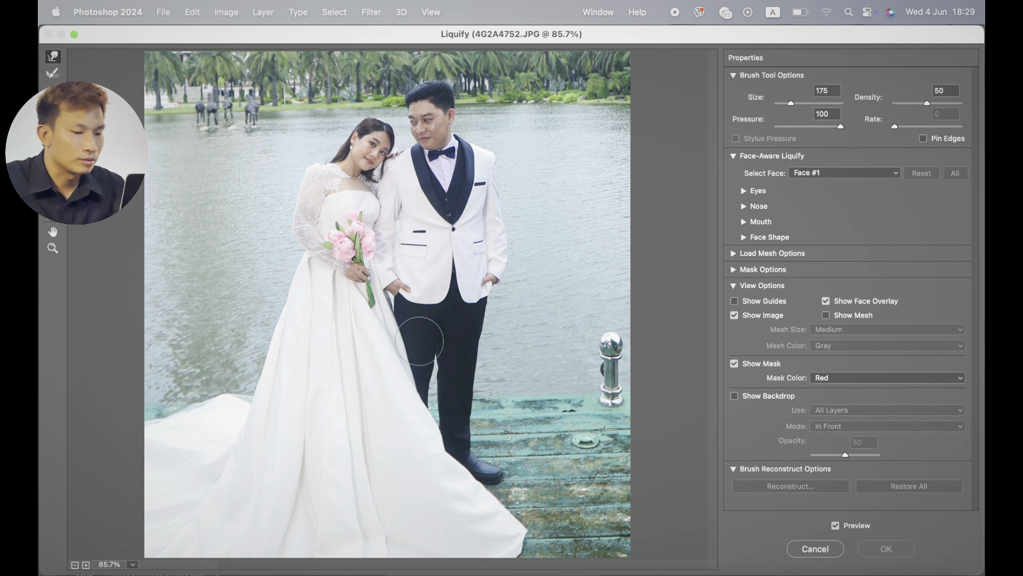
key("super+alt+0")
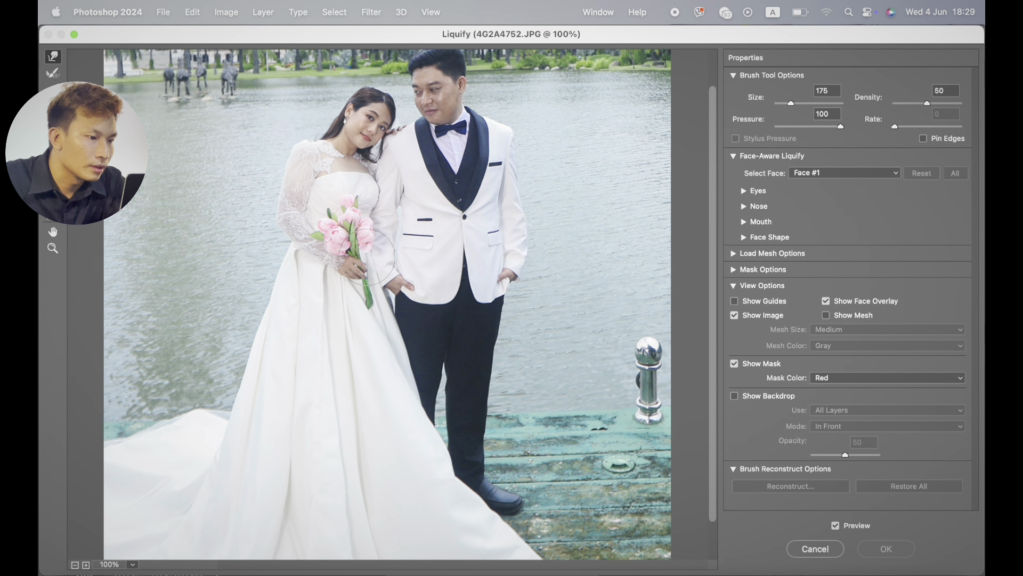
Reshape the outline of the bride's arm, shoulder and hair with the Liquify warp brush at sizes between 80 and 125
key("bracketleft")
key("bracketleft")
key("bracketleft")
left_click(269, 204)
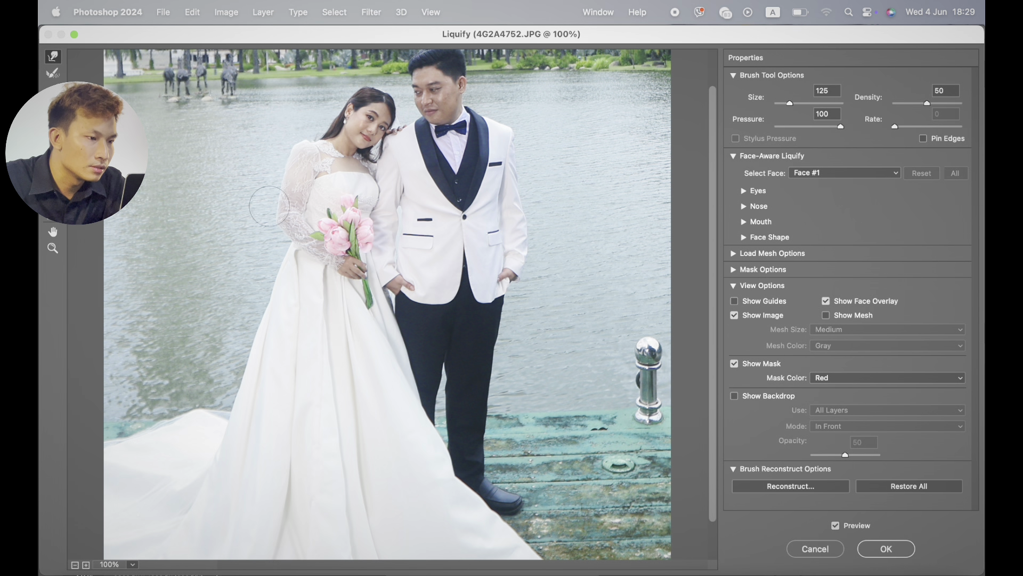
key("bracketright")
key("bracketright")
key("bracketleft")
key("bracketleft")
key("bracketleft")
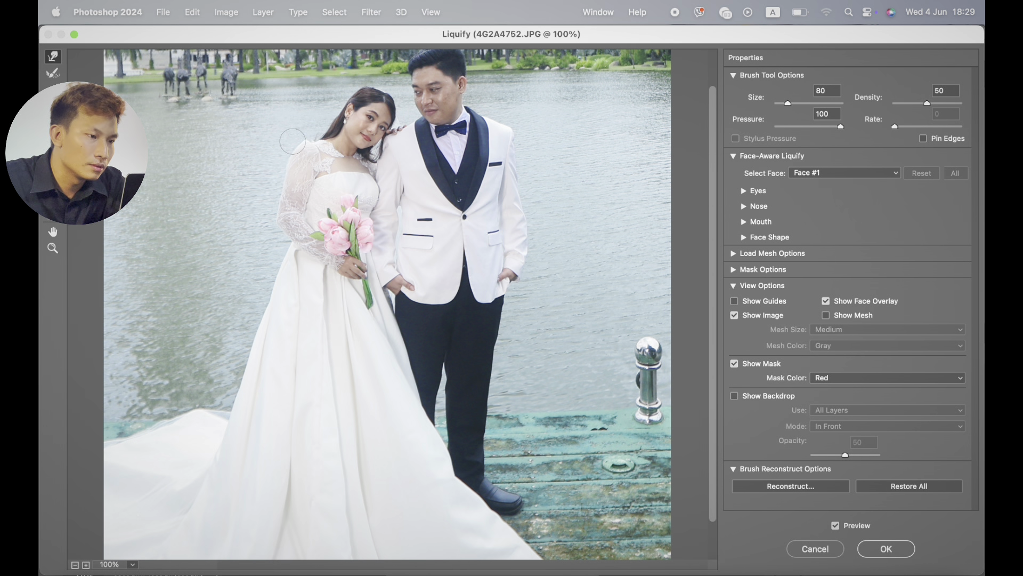
key("bracketright")
key("bracketright")
key("bracketright")
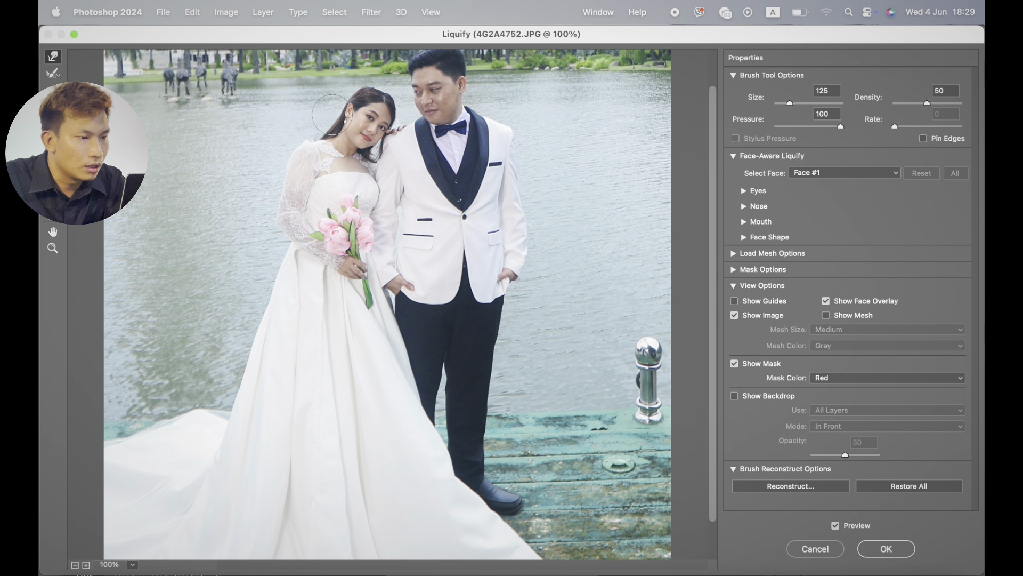
key("bracketright")
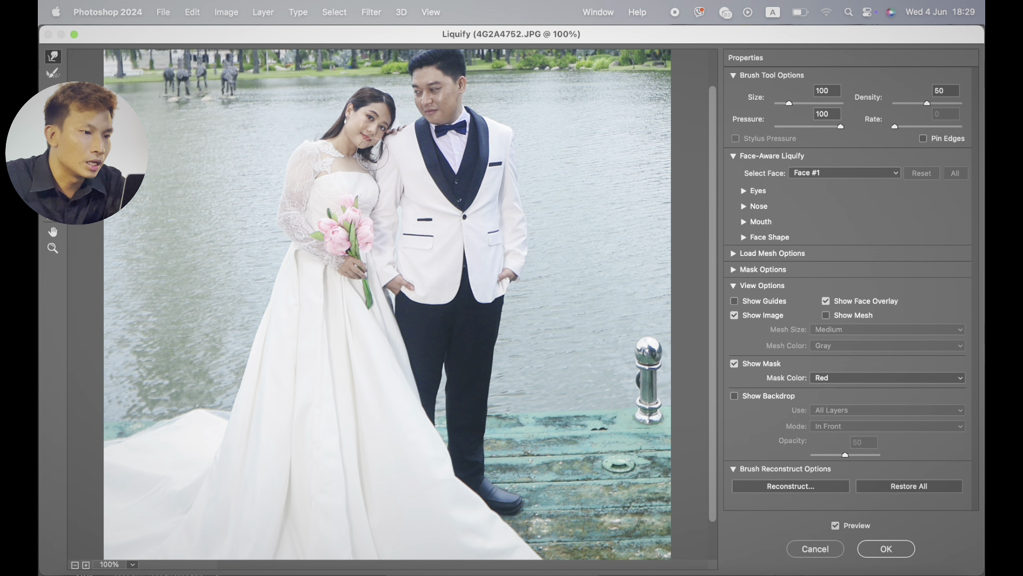
Slim the outline of the groom's sleeve and jacket with the warp brush at sizes between 175 and 250
key("bracketright")
key("bracketright")
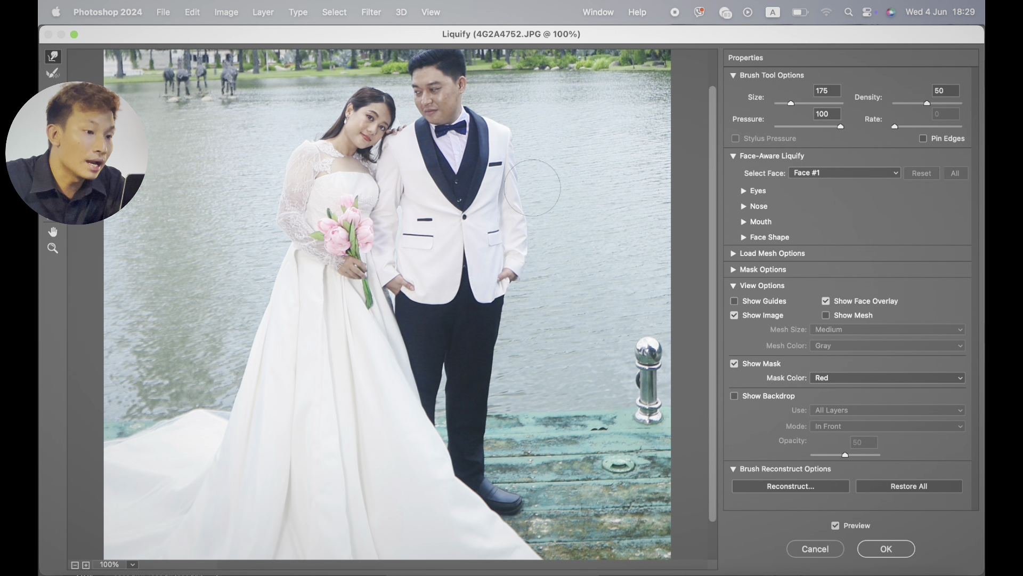
key("bracketright")
key("bracketright")
key("bracketright")
key("bracketright")
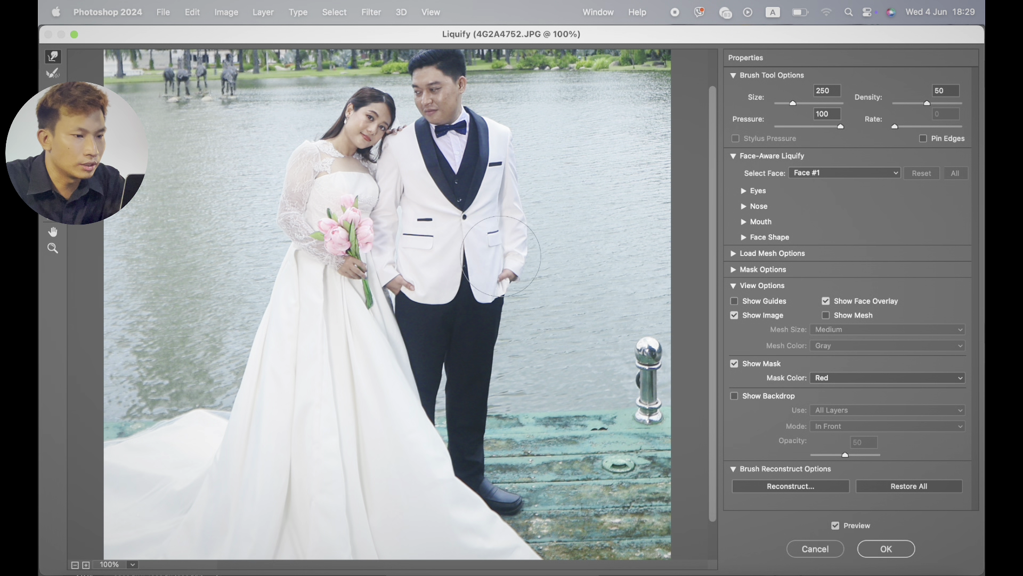
key("bracketleft")
key("bracketleft")
key("bracketleft")
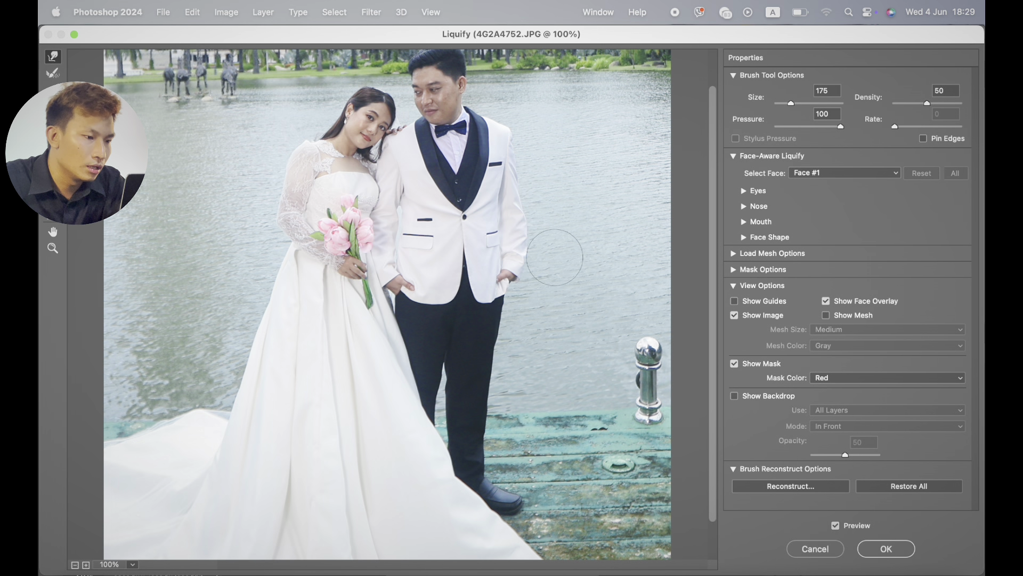
key("bracketright")
key("bracketright")
key("bracketright")
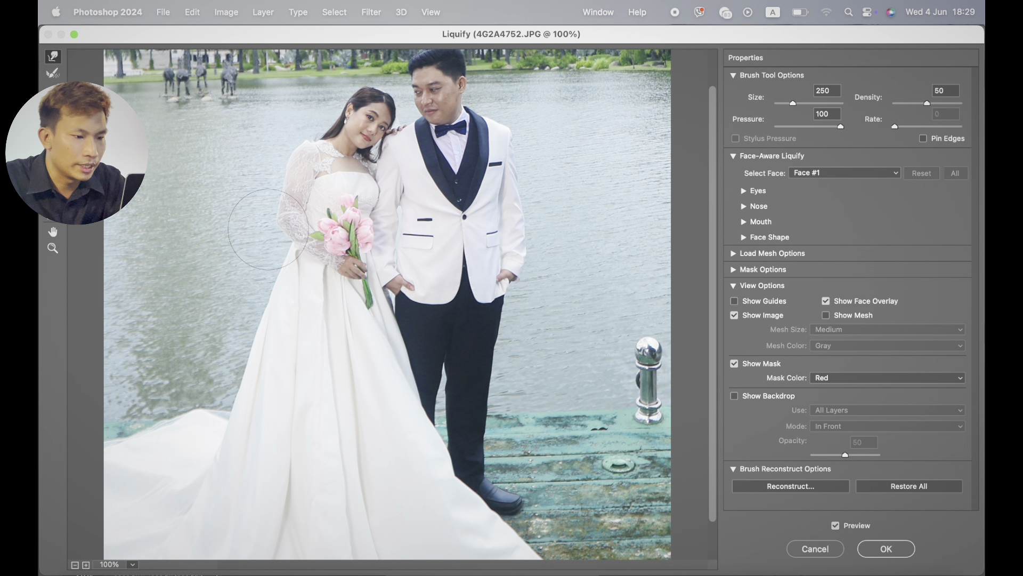
Refine the bride's waist and the groom's trouser outline with the warp brush reduced to 175 and 150
key("bracketleft")
key("bracketleft")
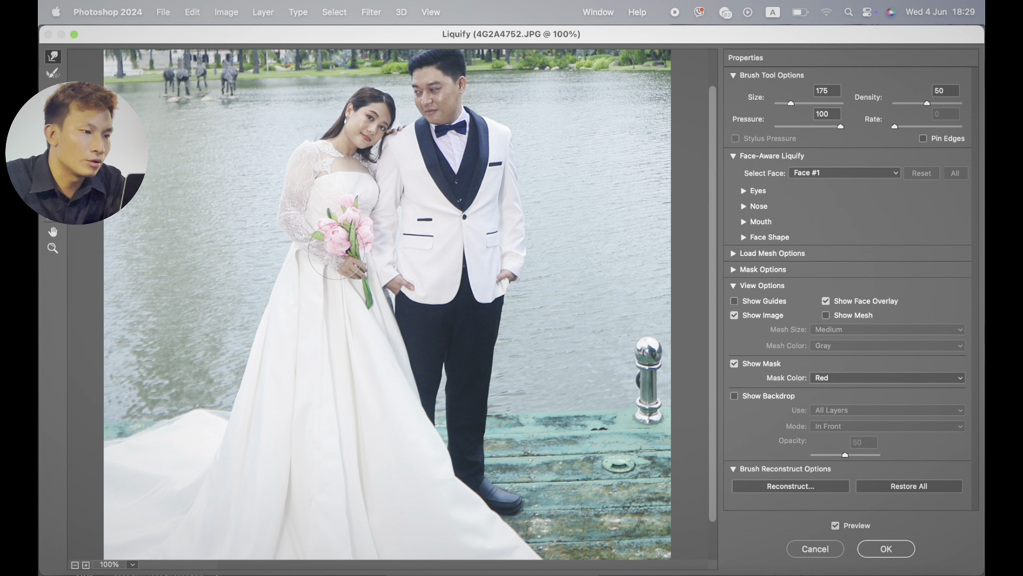
key("bracketleft")
key("bracketleft")
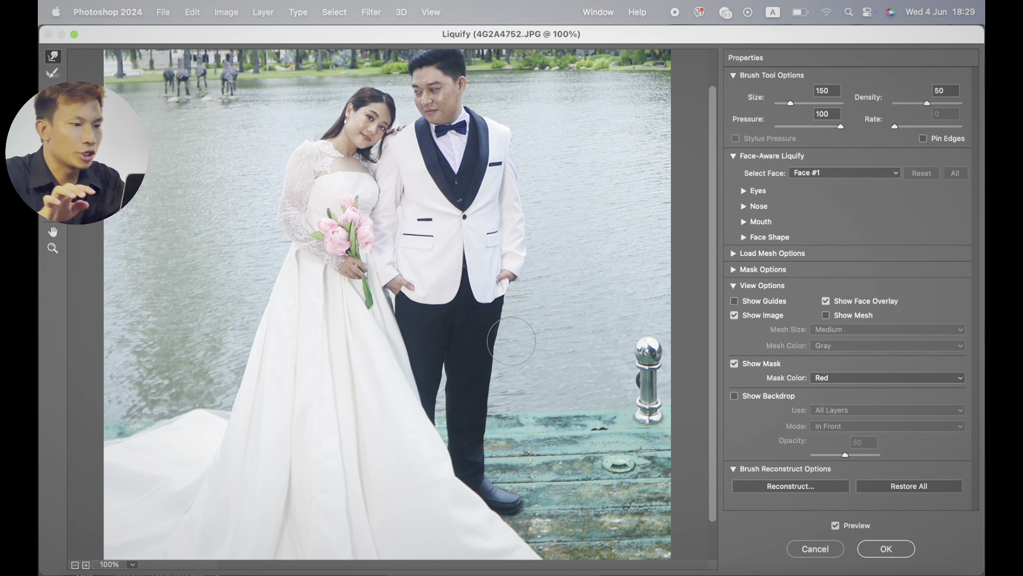
Finish refining the couple's silhouettes with the warp brush at sizes 175 to 250, apply Liquify and clear the selection
key("super+minus")
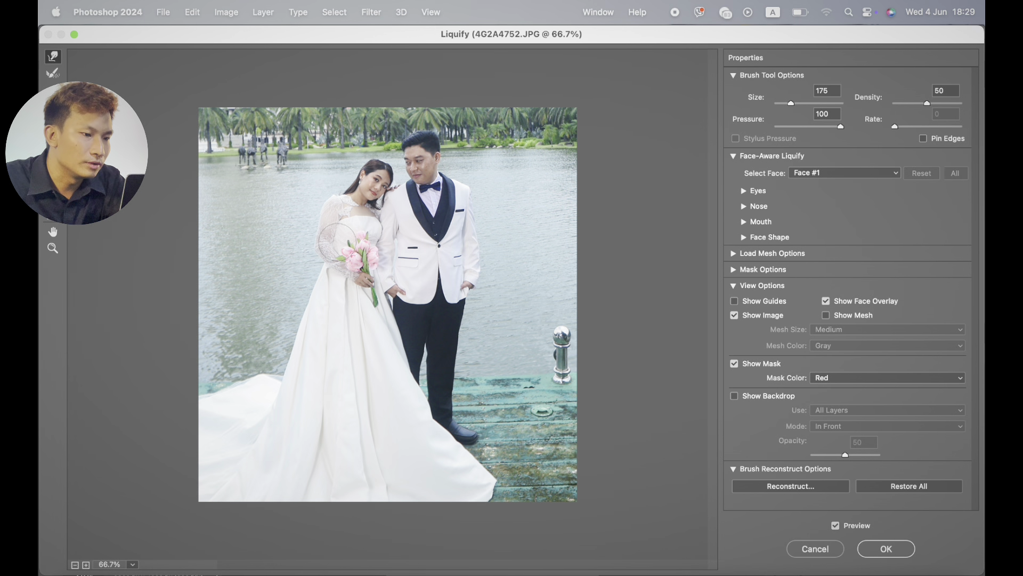
key("bracketright")
key("bracketright")
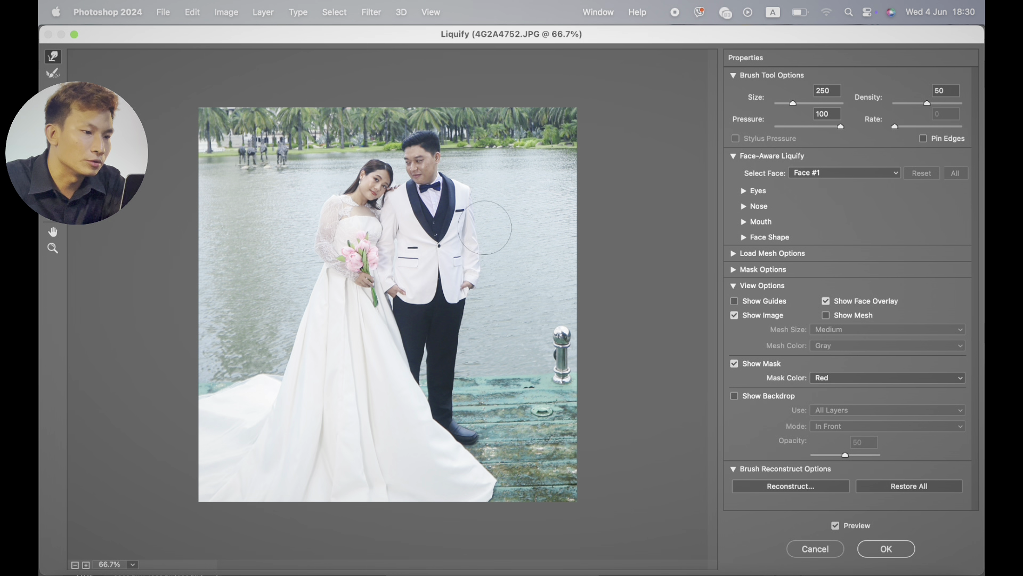
key("bracketright")
key("bracketright")
key("bracketright")
key("bracketleft")
key("bracketleft")
key("bracketleft")
key("bracketleft")
key("bracketleft")
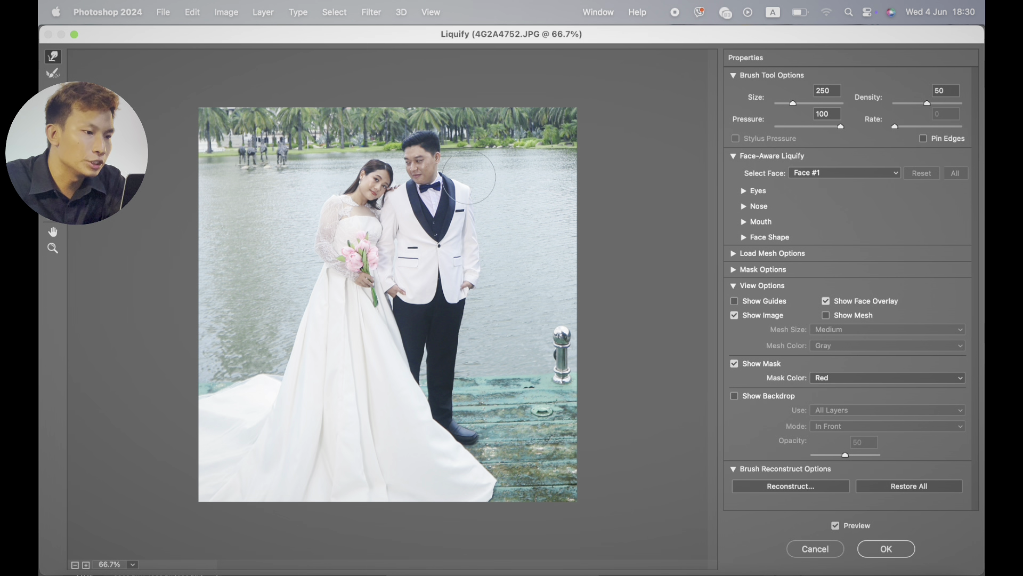
key("bracketleft")
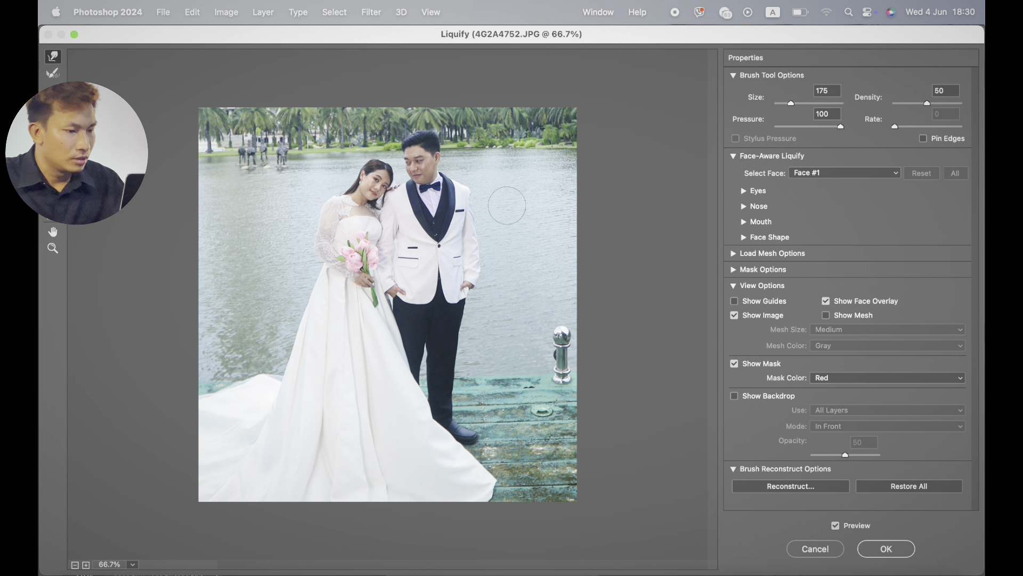
key("Return")
key("super+d")
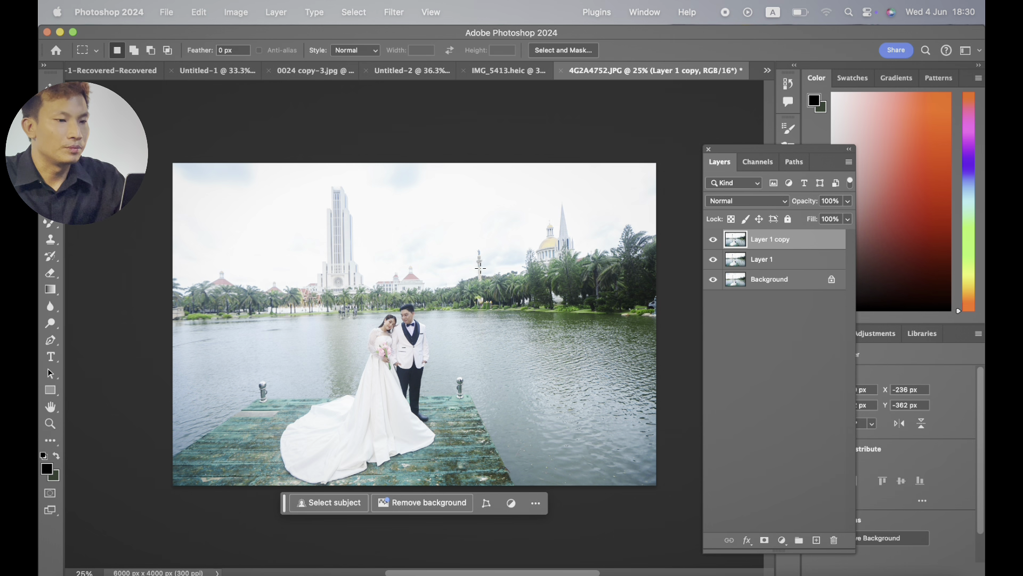
Merge all layers into the Background and duplicate it into two new layers
key("super+e")
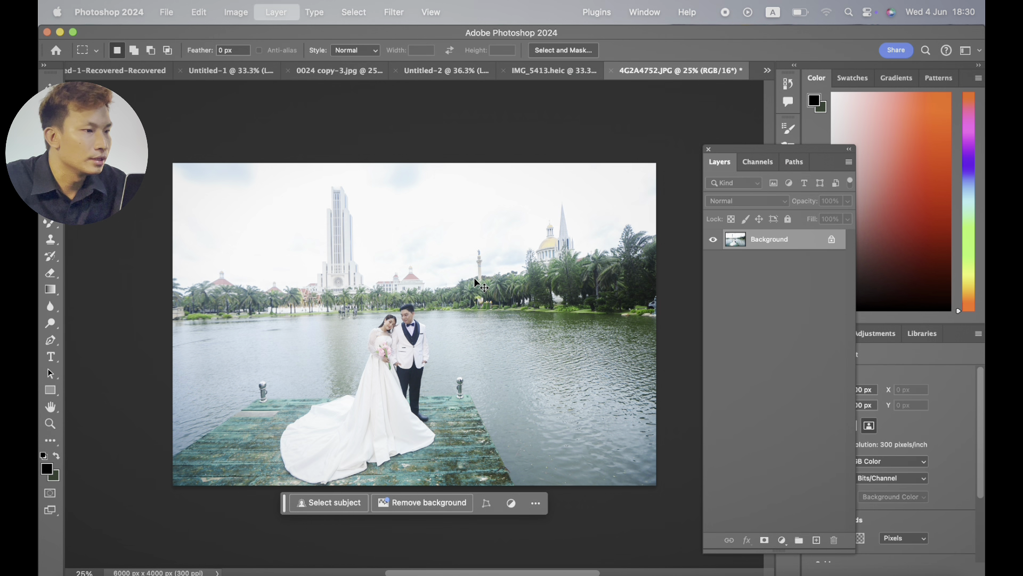
key("super+j")
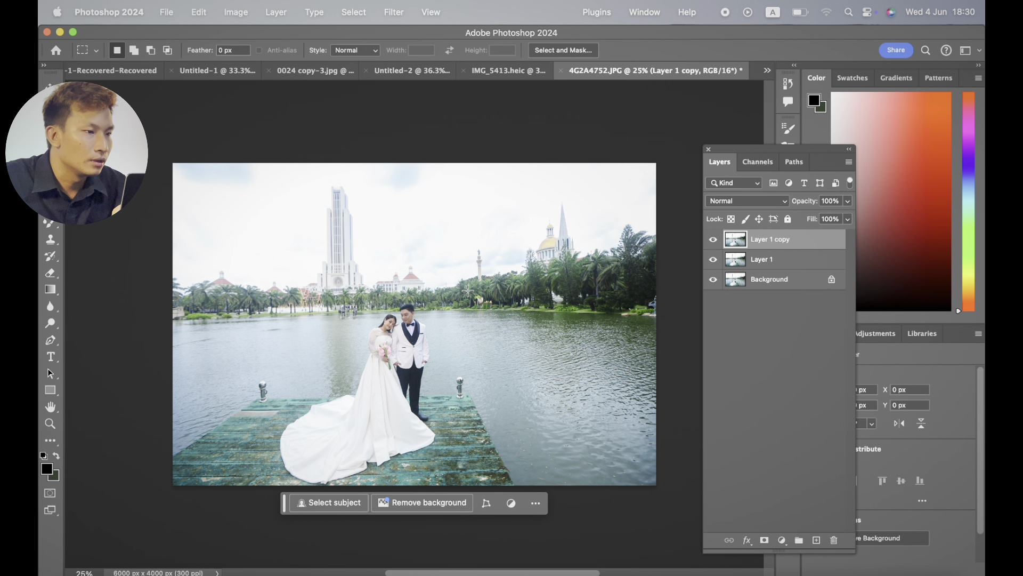
Apply a Shadows/Highlights adjustment to the Layer 1 copy with a shadows amount of 23%
left_click(229, 15)
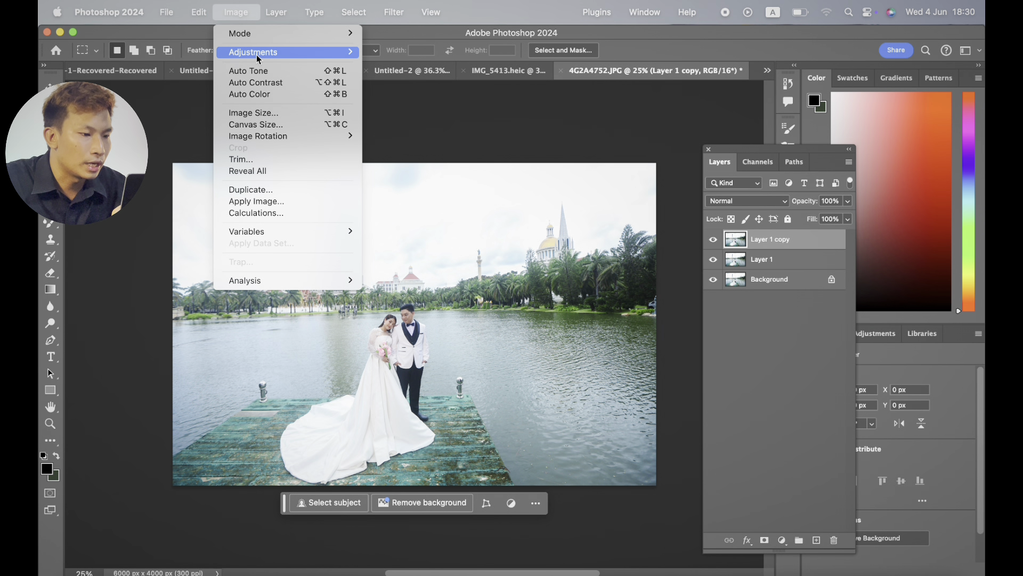
mouse_move(257, 54)
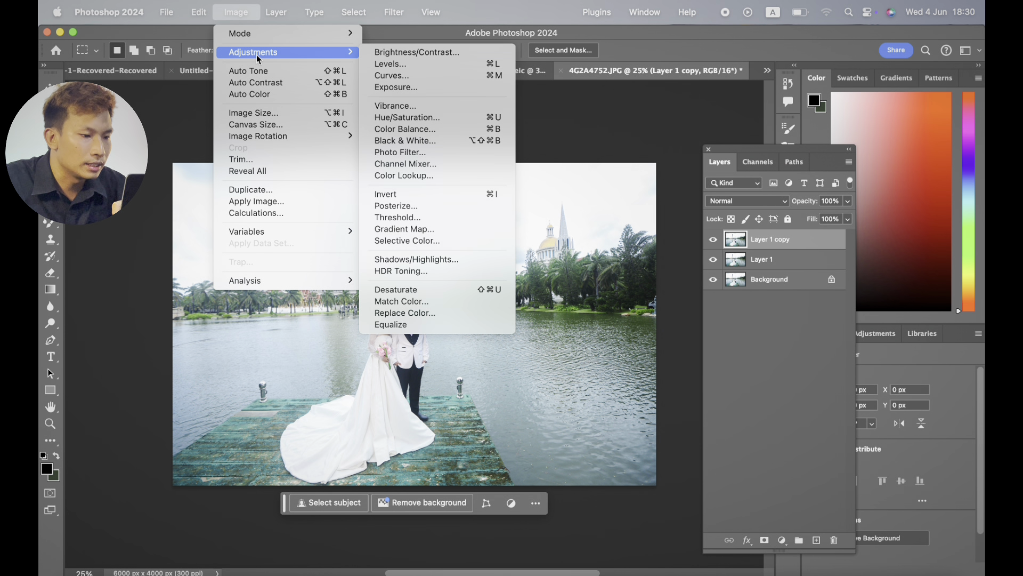
left_click(416, 259)
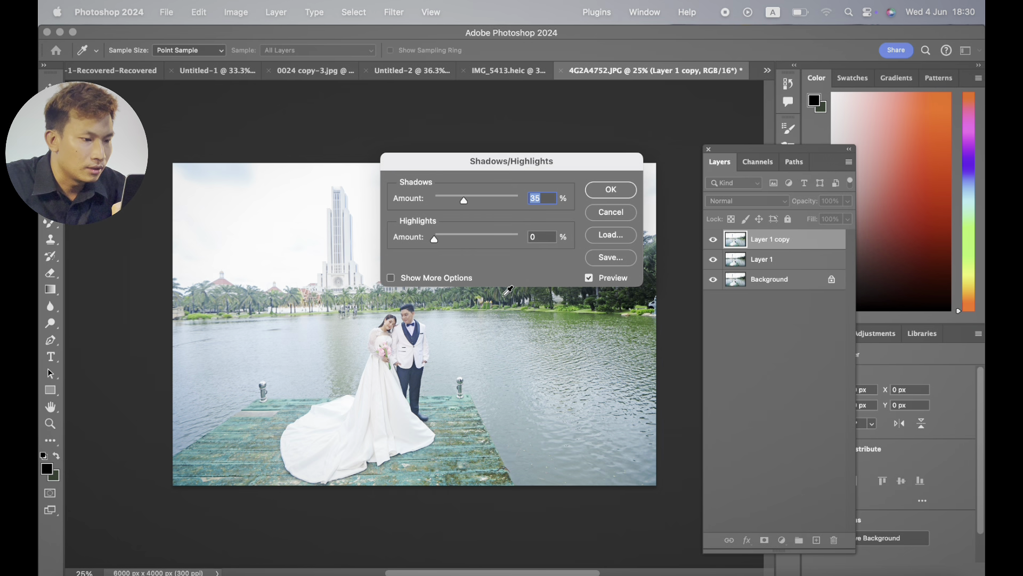
left_click_drag(458, 199, 454, 200)
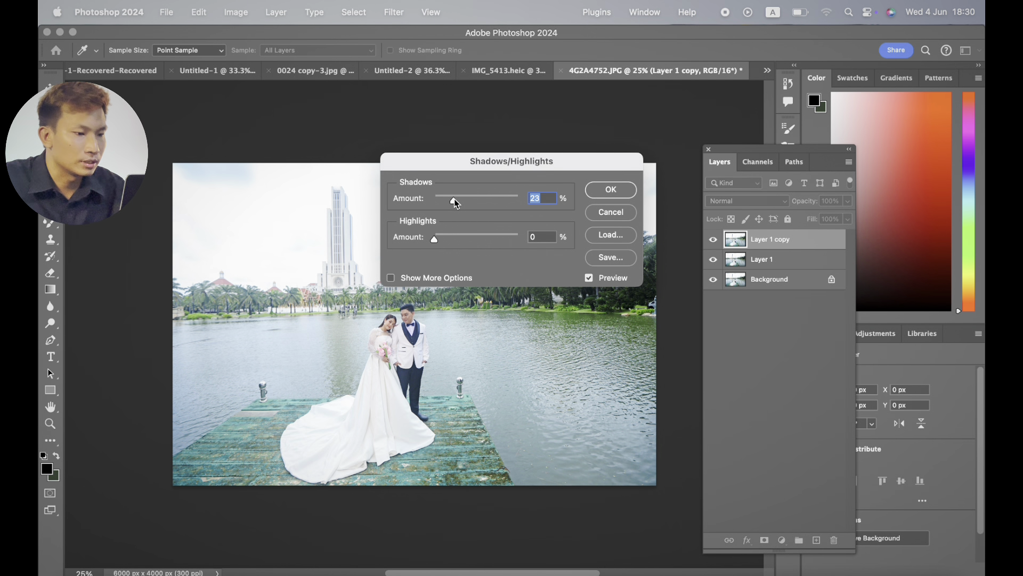
left_click(599, 193)
Deepen the dark tones of the Layer 1 copy with Curves by moving the RGB black point slightly inward
key("super+m")
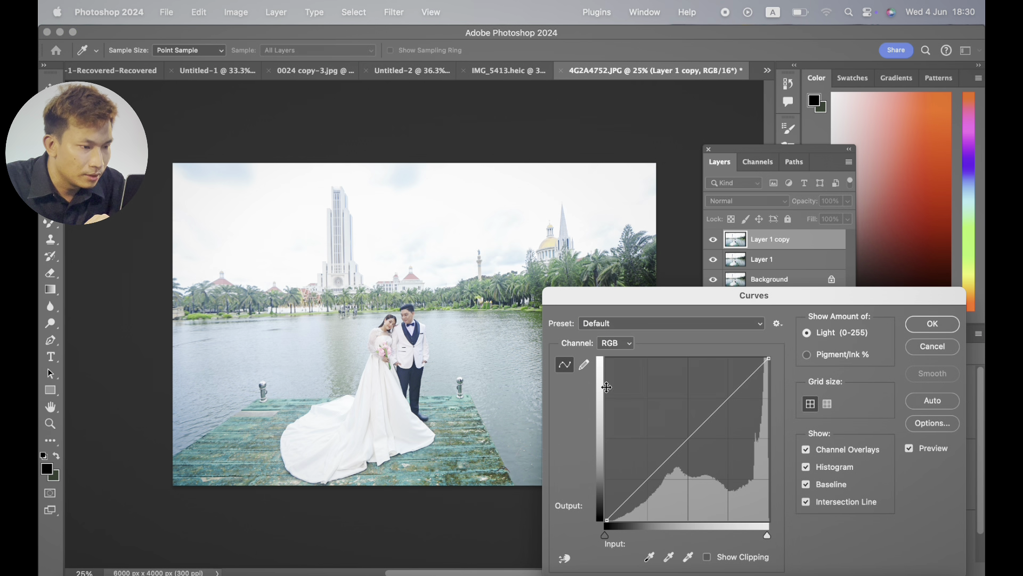
mouse_move(606, 538)
left_mouse_down()
mouse_move(622, 547)
mouse_move(613, 548)
left_mouse_up()
left_click(933, 324)
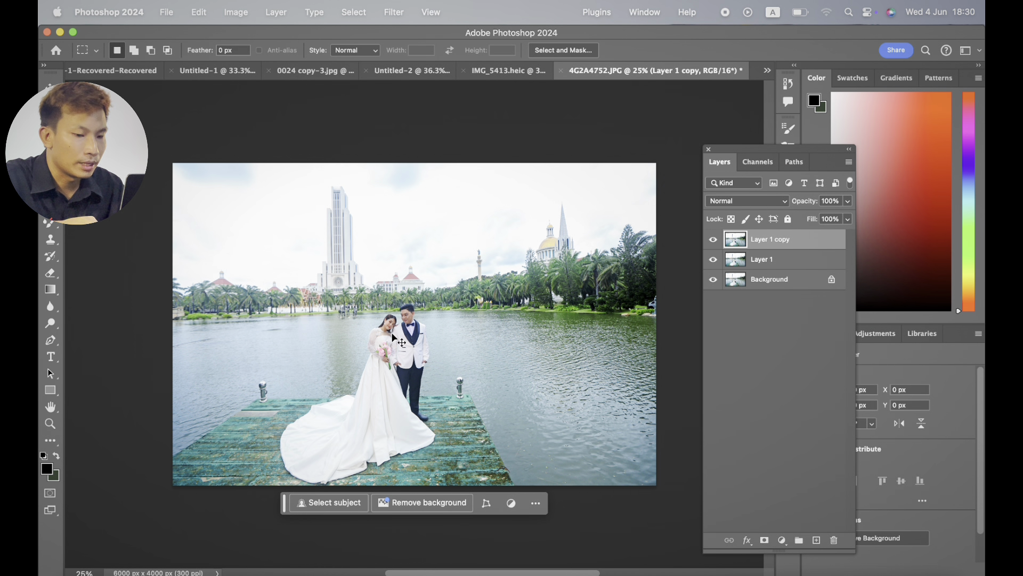
Select the groom's face and the bride's face, neck and chest skin with the Quick Selection tool
key("super+equal")
key("super+equal")
key("super+equal")
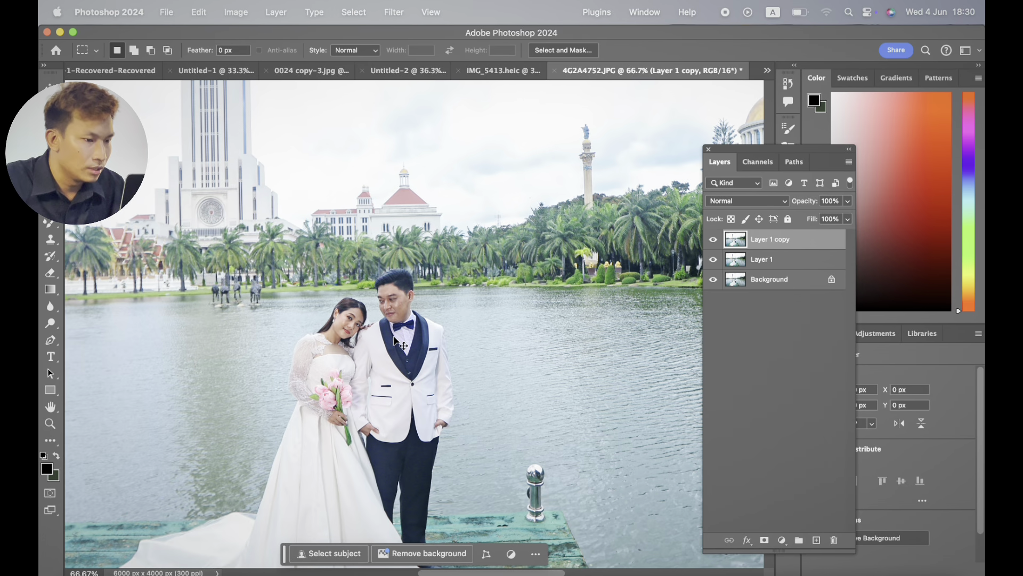
key("super+equal")
left_click_drag(321, 327, 342, 287)
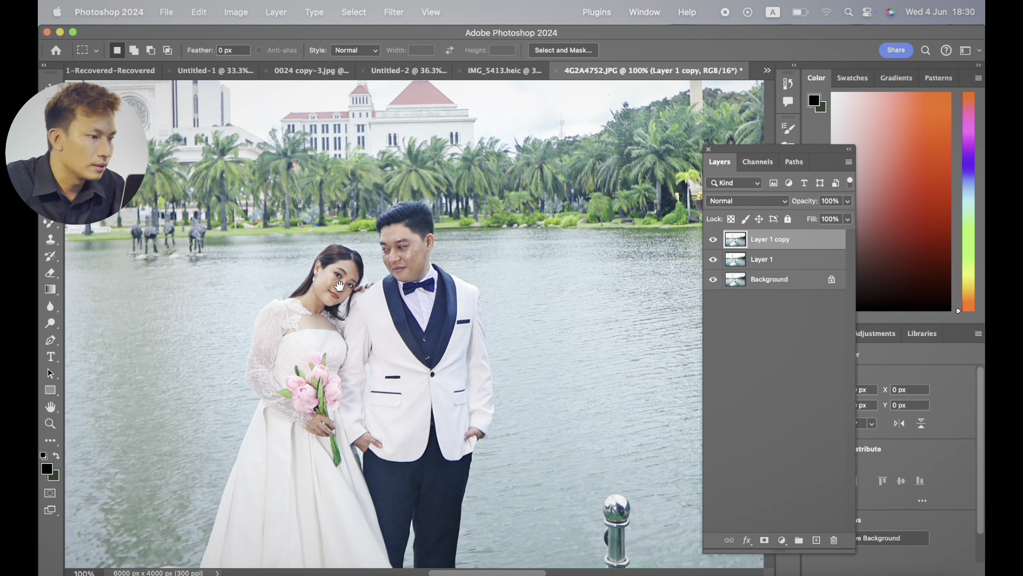
key("w")
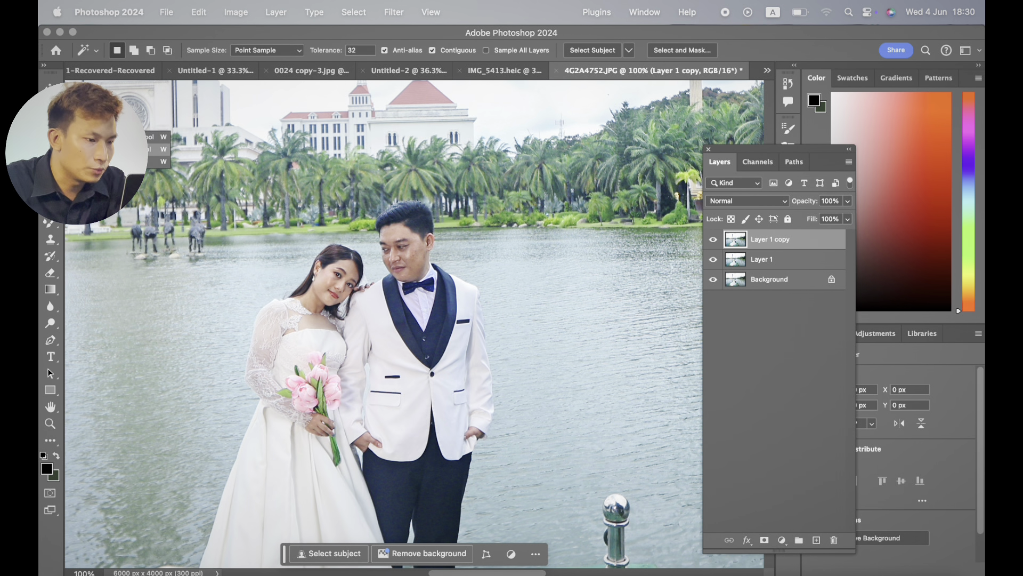
key("shift+w")
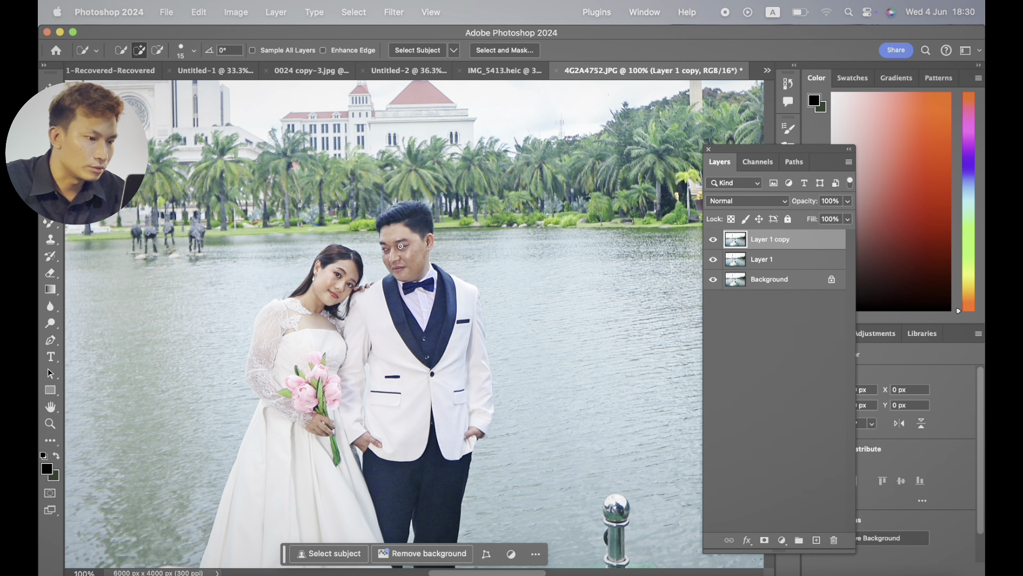
left_click_drag(400, 246, 406, 258)
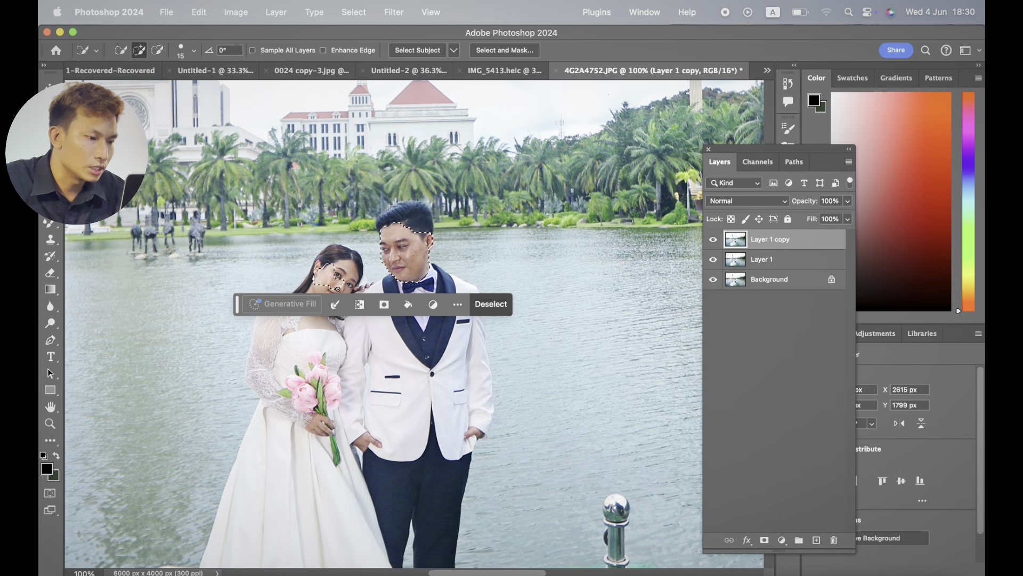
mouse_move(333, 274)
left_mouse_down()
mouse_move(326, 294)
mouse_move(326, 252)
mouse_move(362, 261)
left_mouse_up()
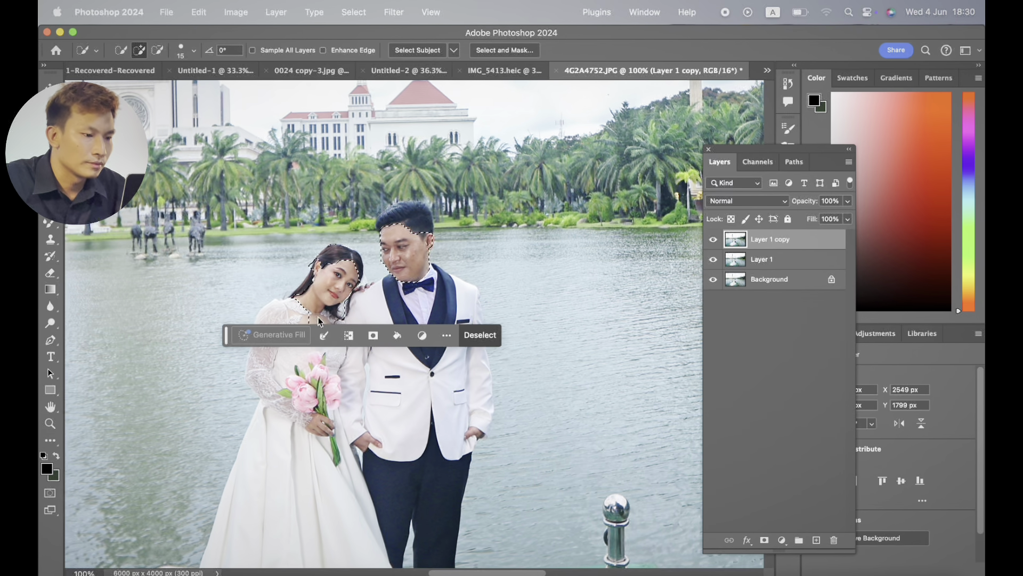
left_click_drag(327, 319, 306, 323)
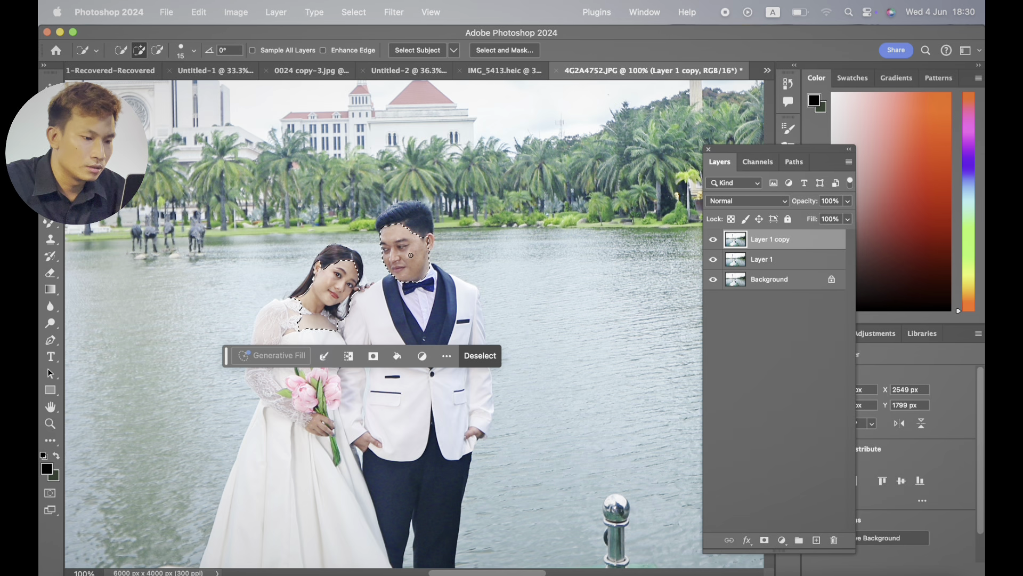
Add the couple's hands to the skin selection and feather it by 5 pixels
left_click(369, 437)
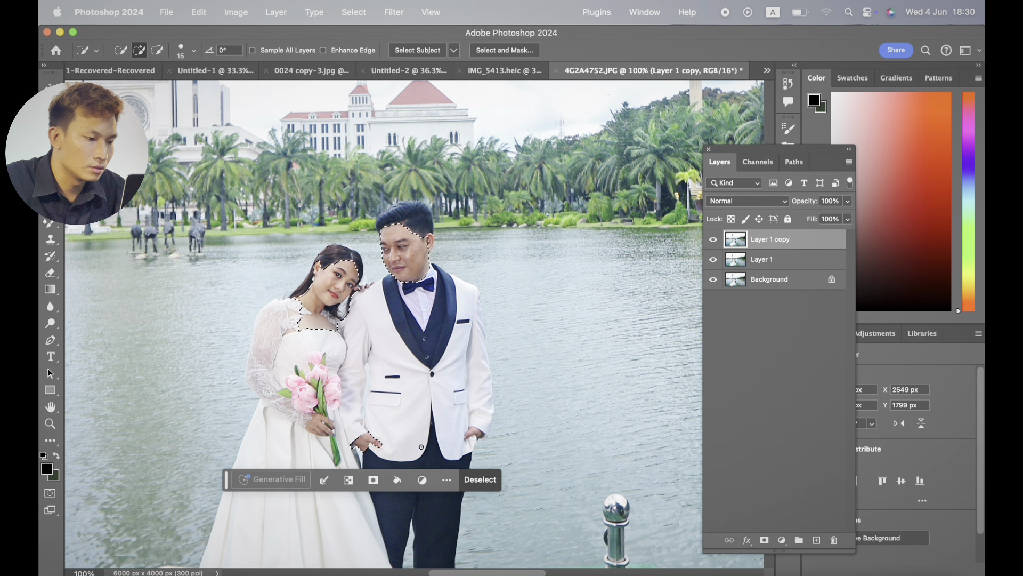
left_click(472, 432)
left_click(323, 425)
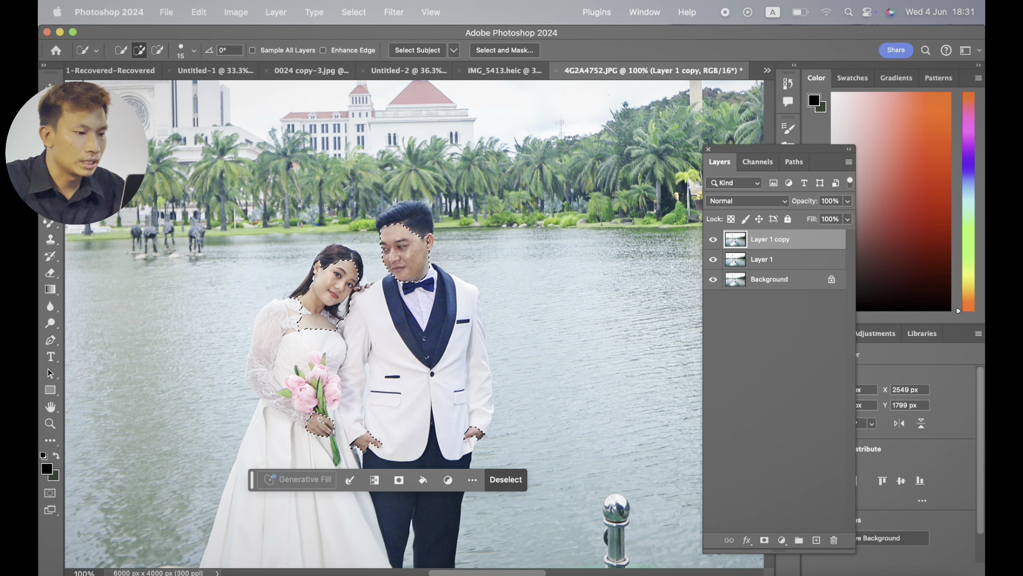
right_click(410, 251)
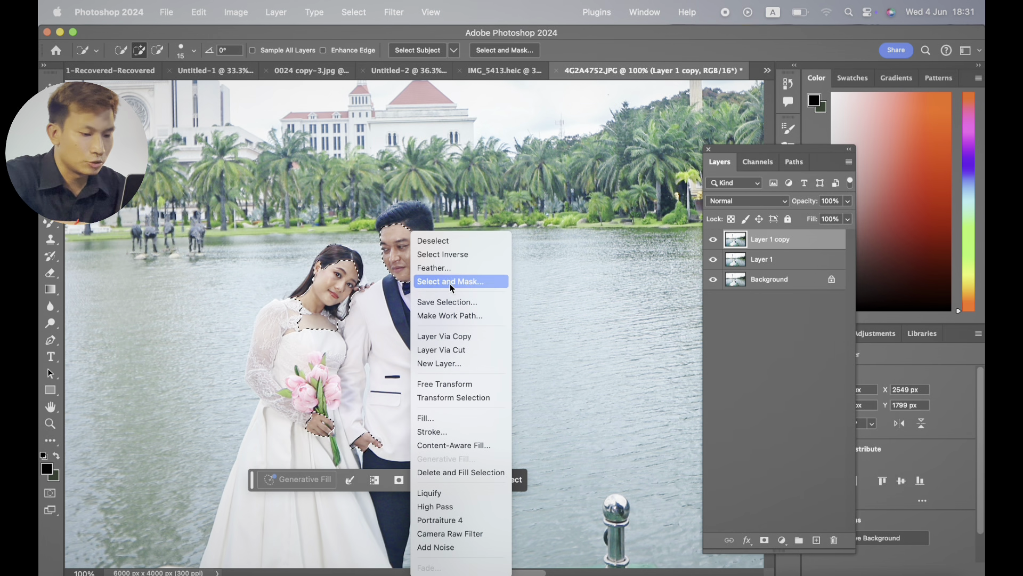
left_click(445, 271)
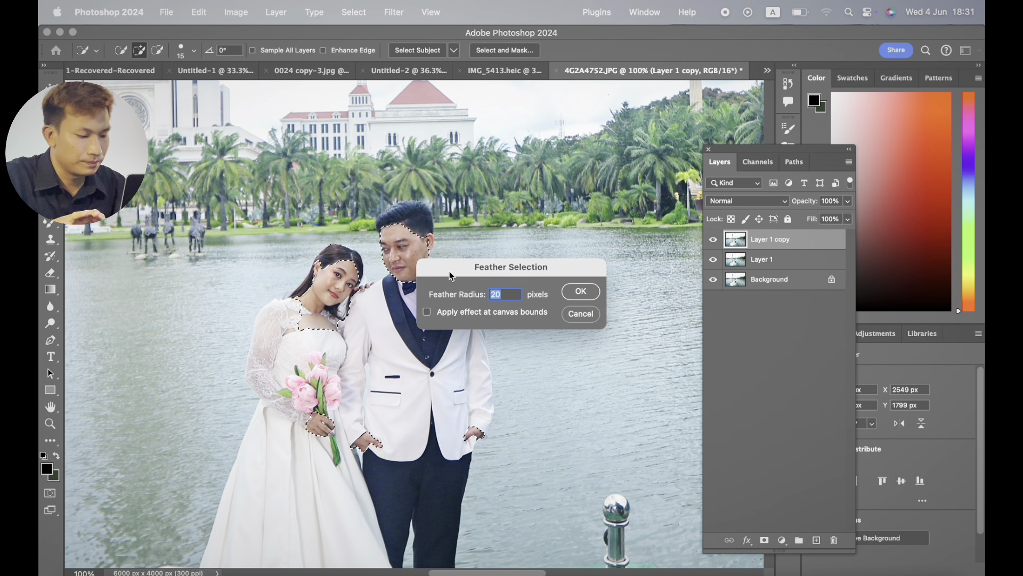
type("5")
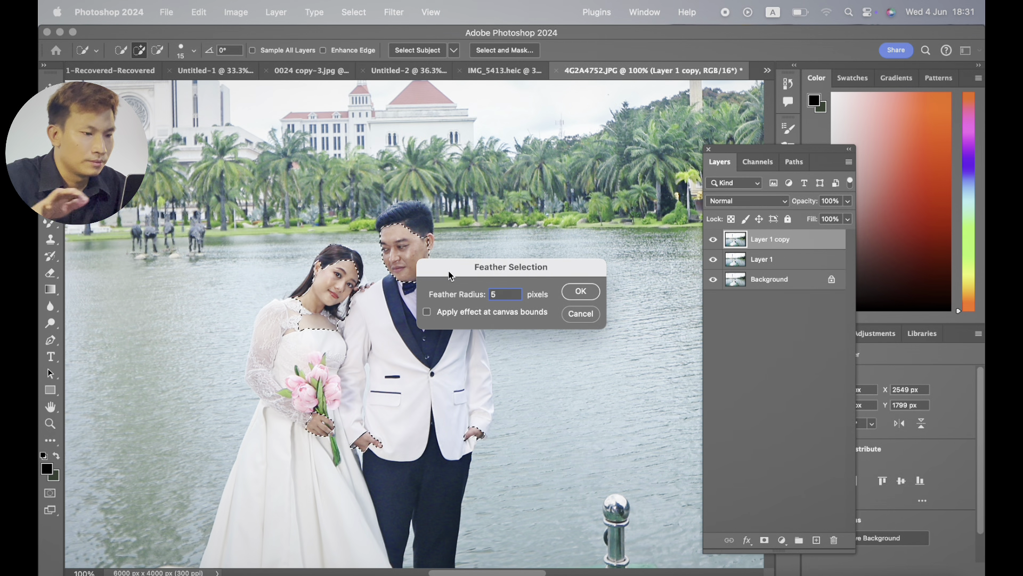
key("Return")
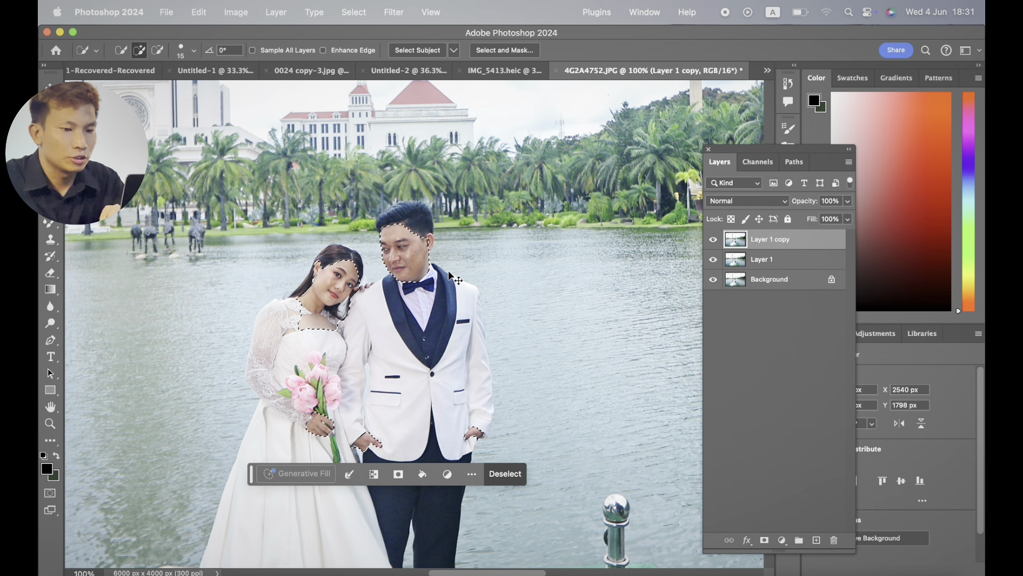
Brighten the selected skin with Curves by raising an RGB midtone point to output 129 at input 111
key("super+m")
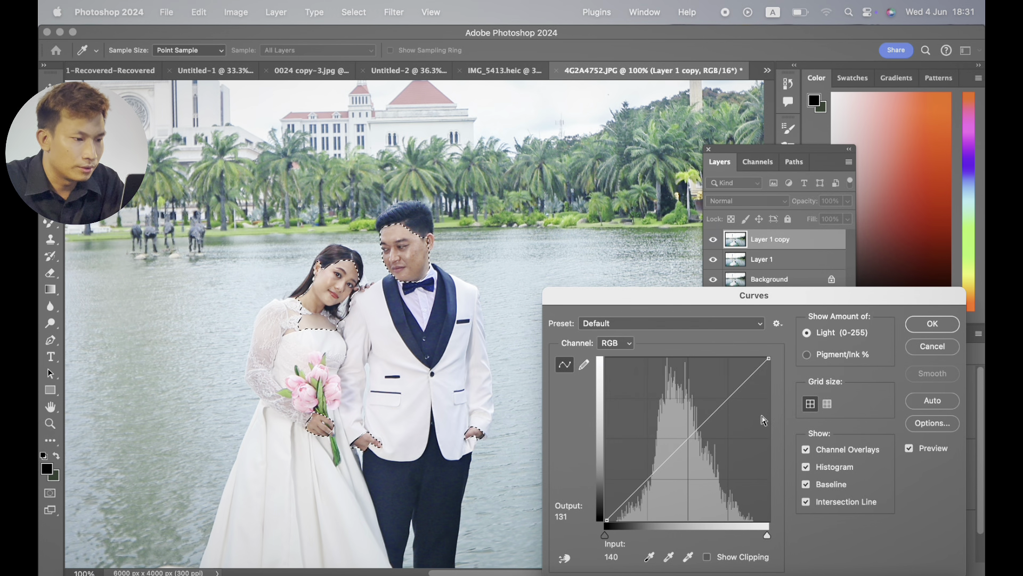
left_click(676, 443)
key("Up")
key("Up")
key("Up")
key("Up")
key("Up")
key("Up")
key("Up")
key("Up")
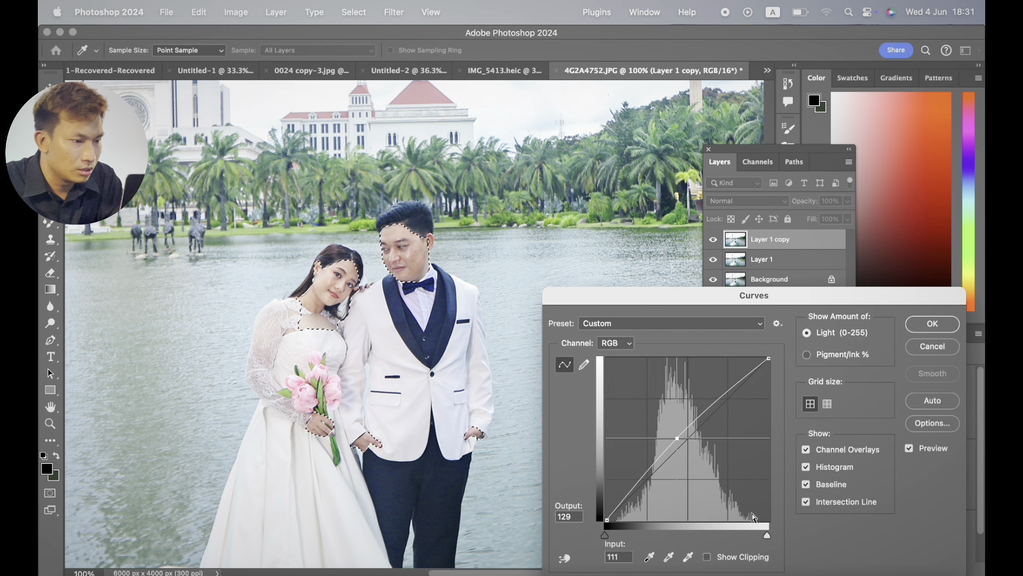
Move the RGB curve's white point slightly inward, shift the midtone point to input 109, output 131, and apply Curves
mouse_move(767, 537)
left_mouse_down()
mouse_move(748, 534)
mouse_move(756, 535)
left_mouse_up()
left_click(677, 437)
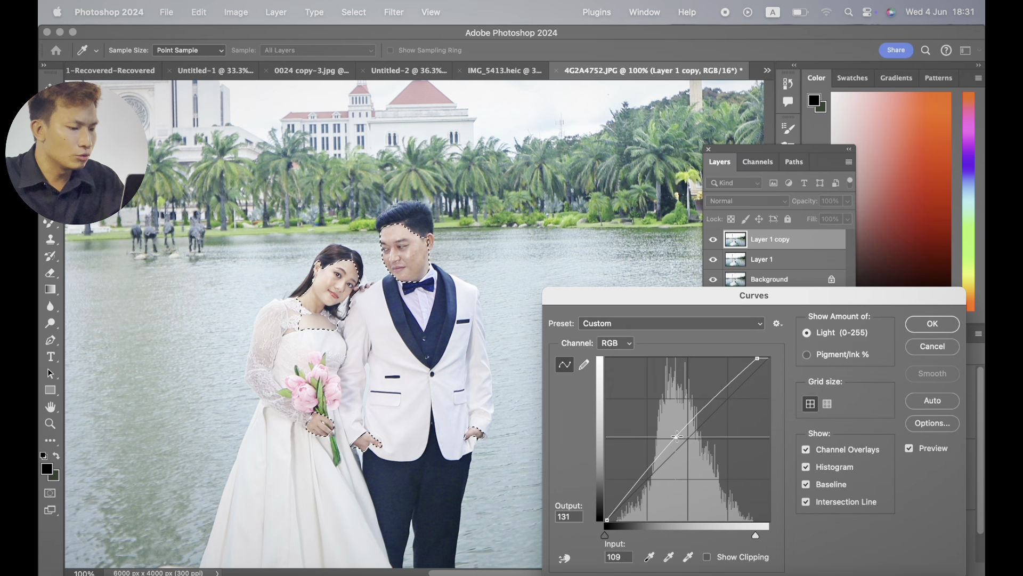
left_click(932, 323)
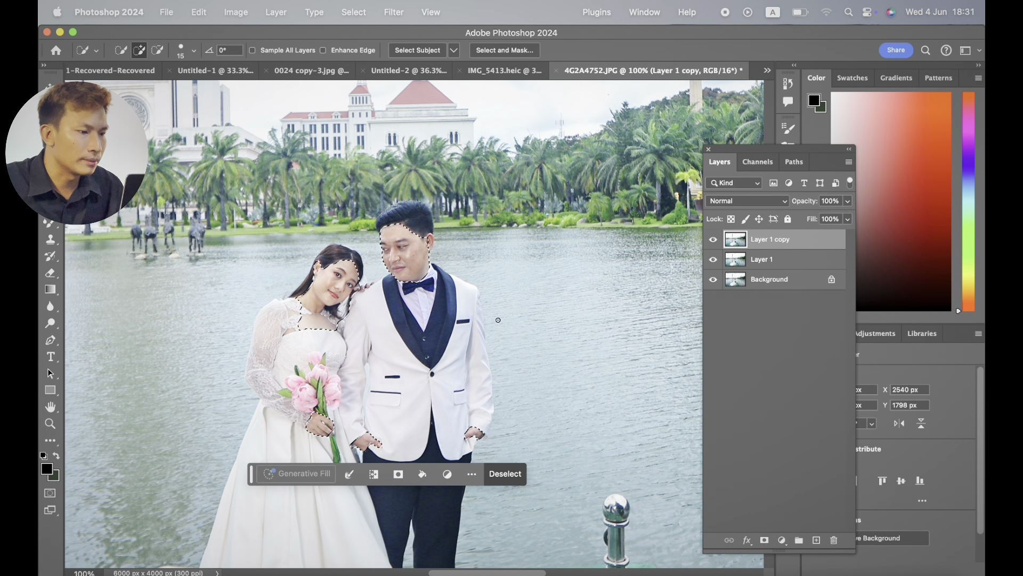
Set up the Mixer Brush at size 30 for the couple's skin and turn off loading after each stroke
key("super+equal")
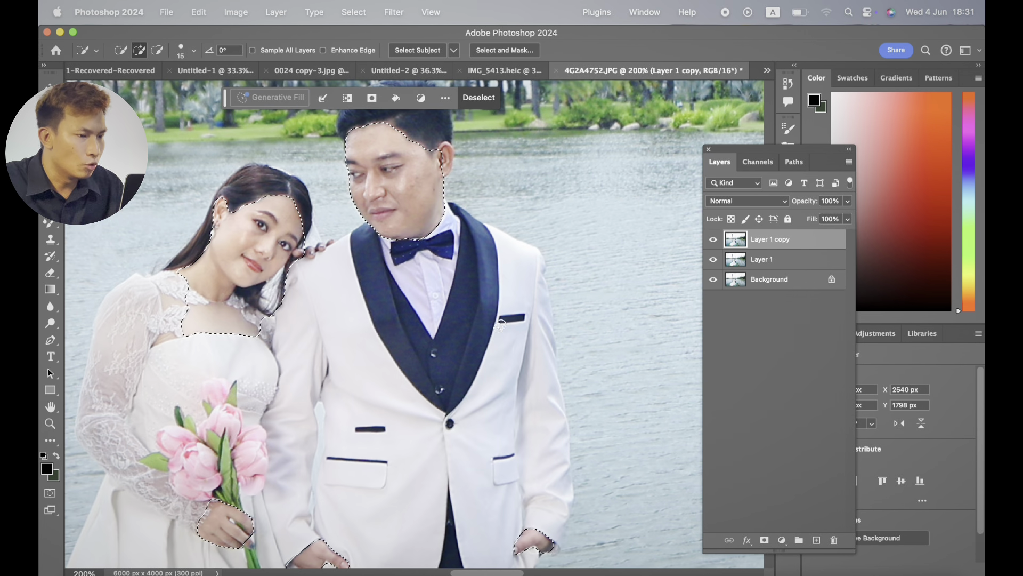
key("alt")
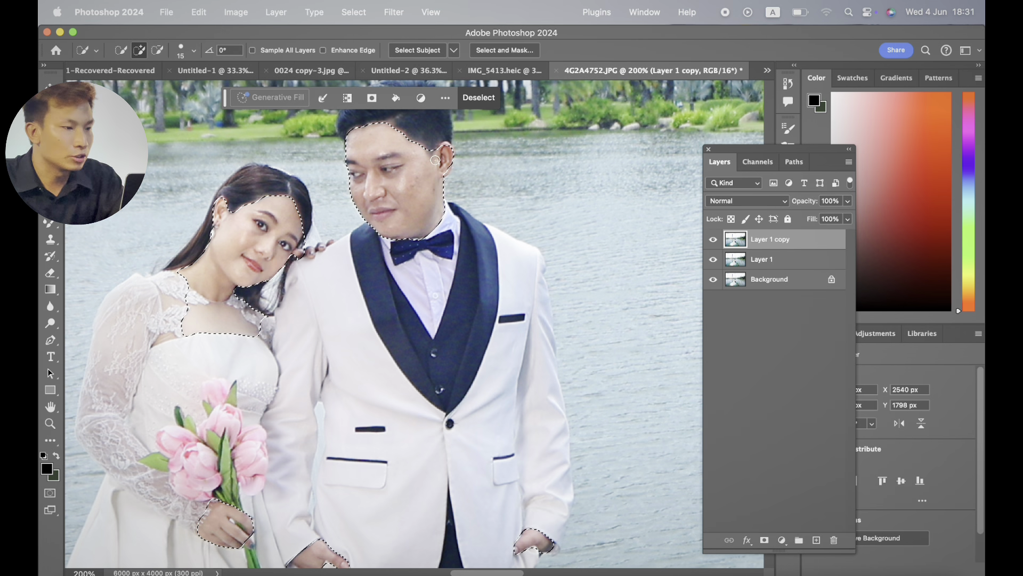
key("b")
key("bracketleft")
key("bracketleft")
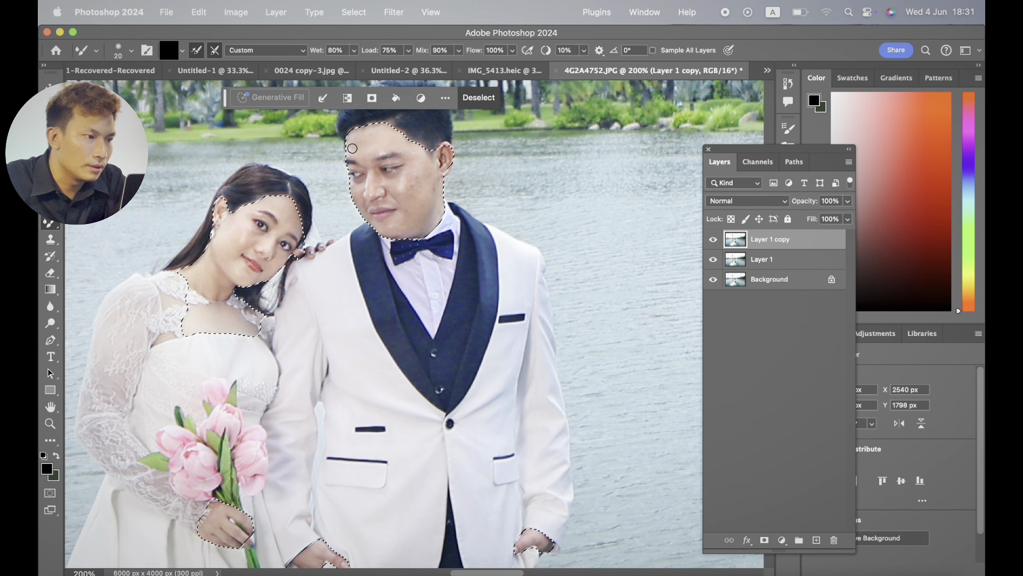
key("bracketleft")
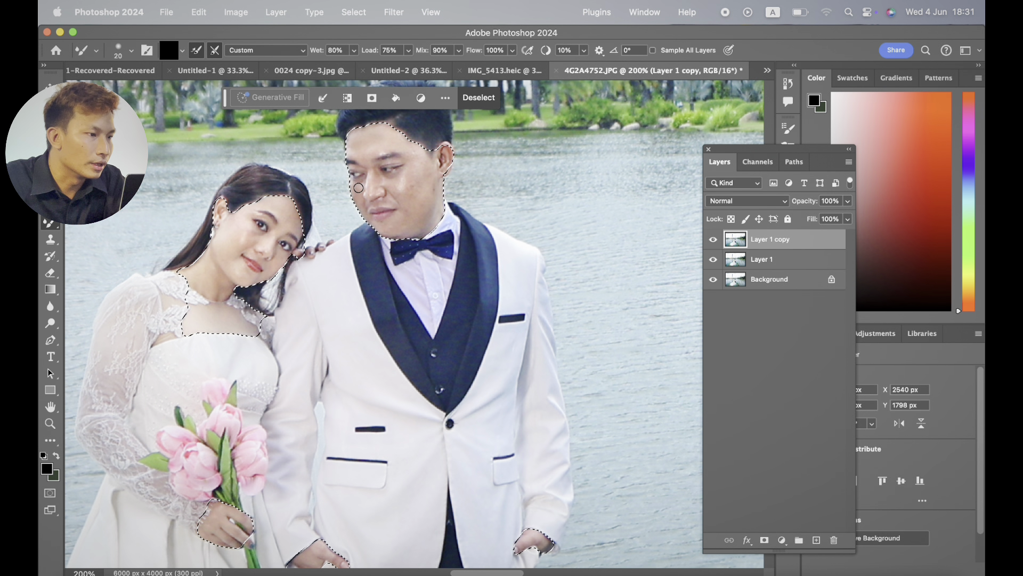
key("bracketright")
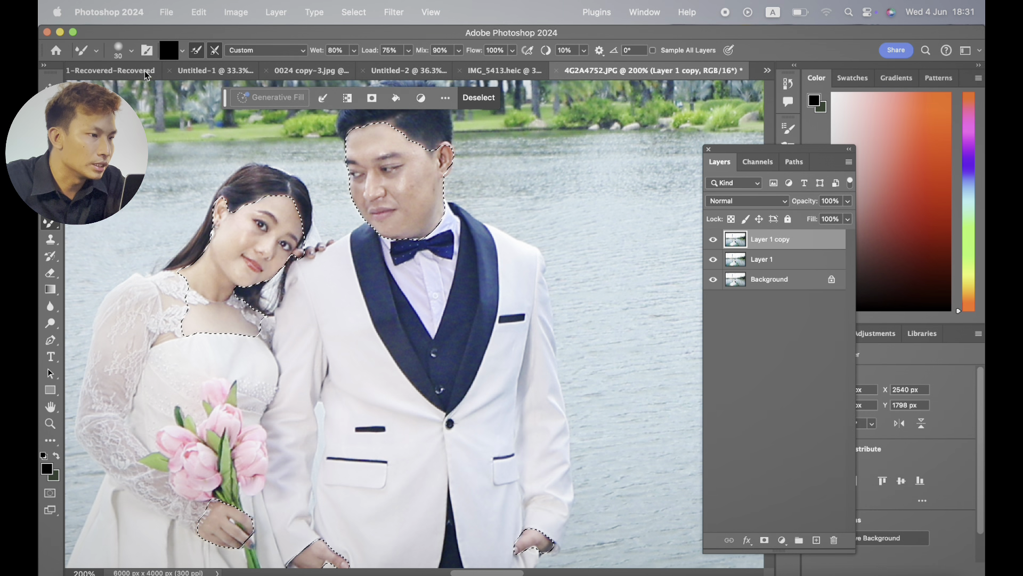
left_click(147, 50)
left_click(147, 50)
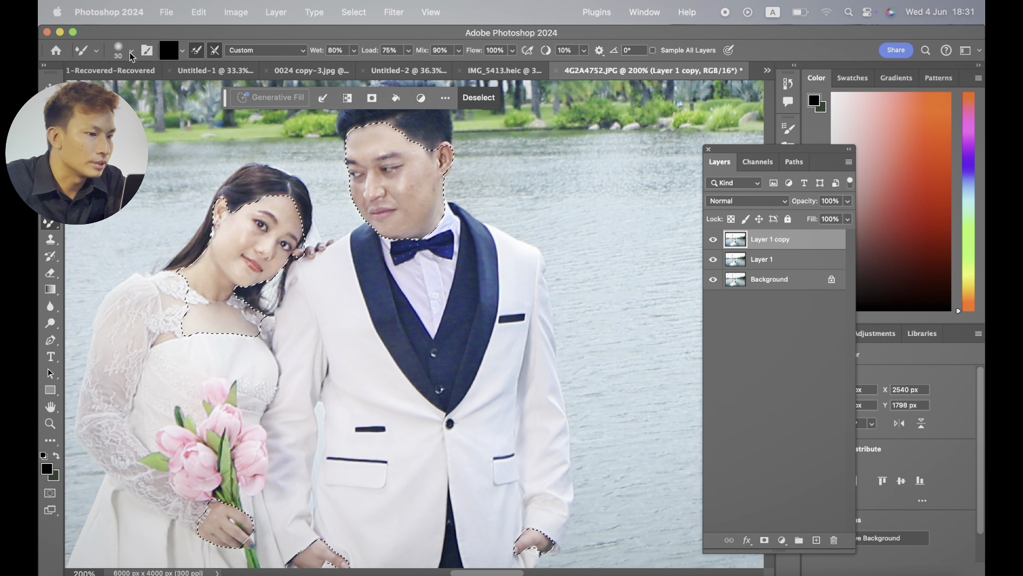
left_click(195, 51)
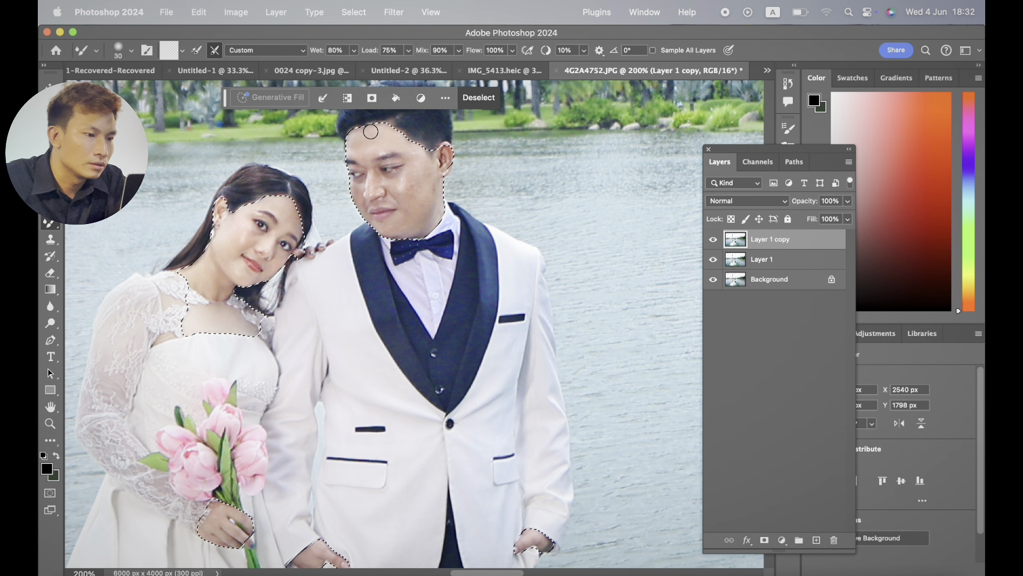
Smooth the skin on the groom's and bride's faces with the Mixer Brush at sizes 30 to 40
key("bracketleft")
key("bracketright")
key("bracketright")
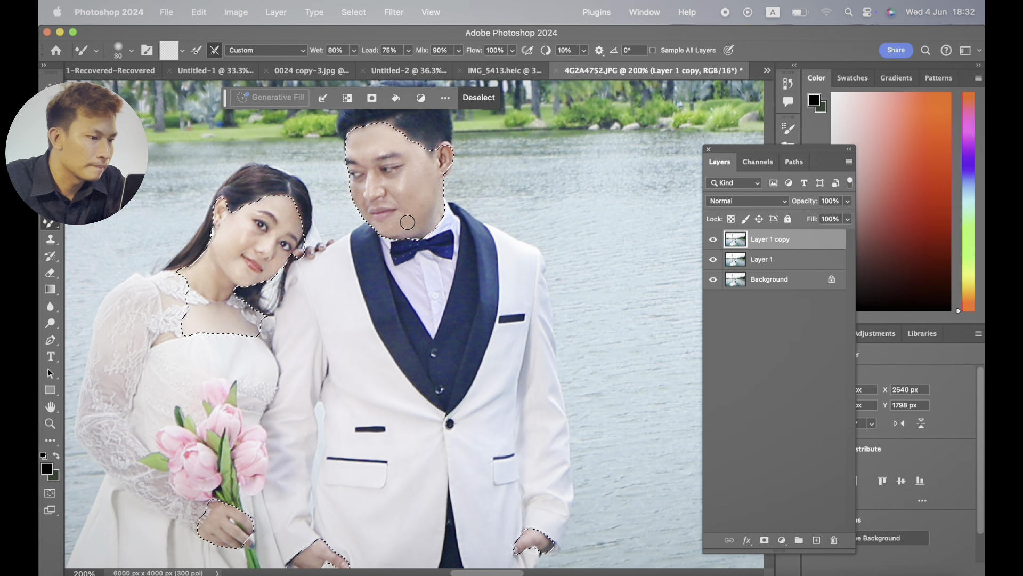
key("bracketleft")
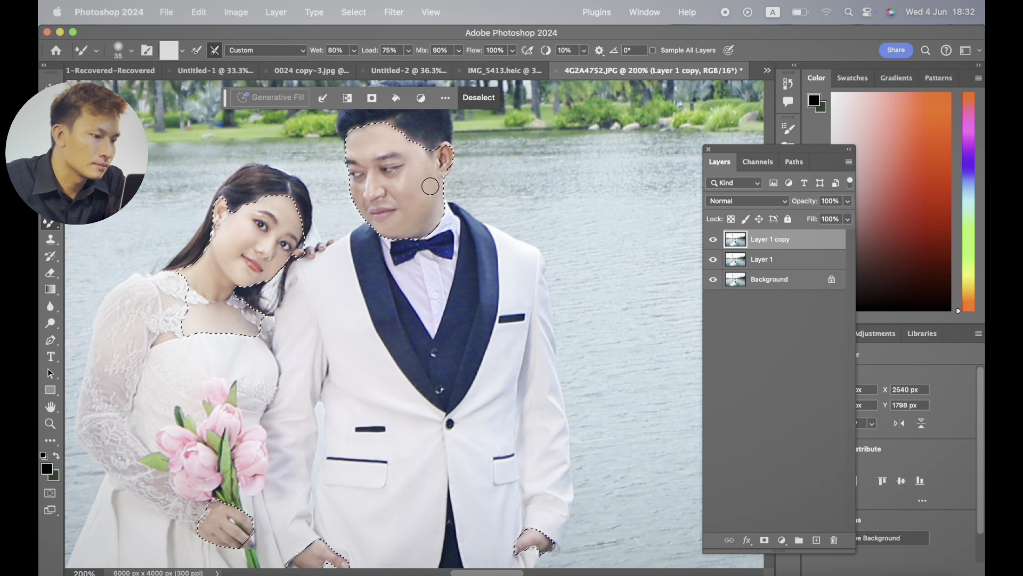
key("bracketright")
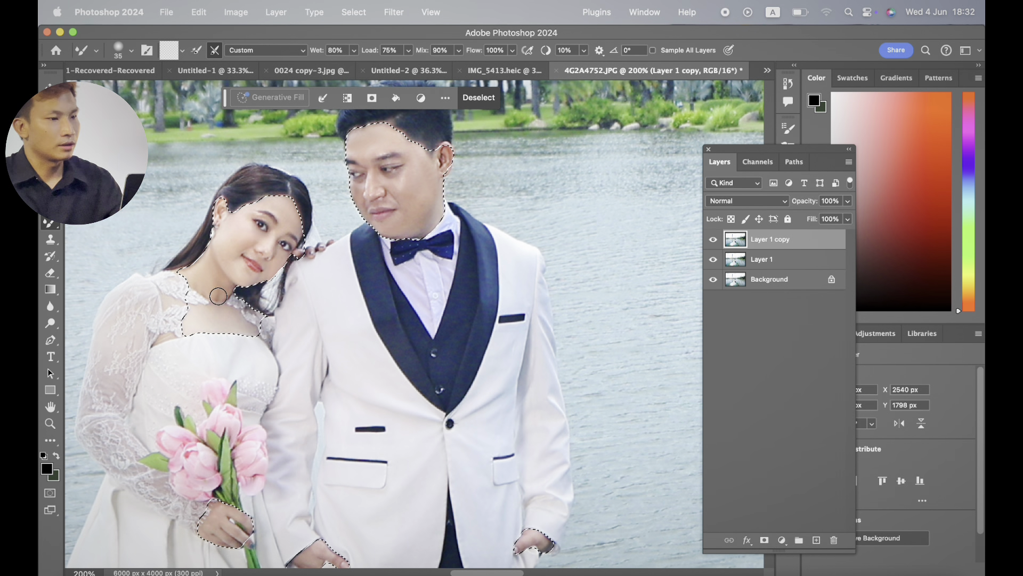
key("bracketleft")
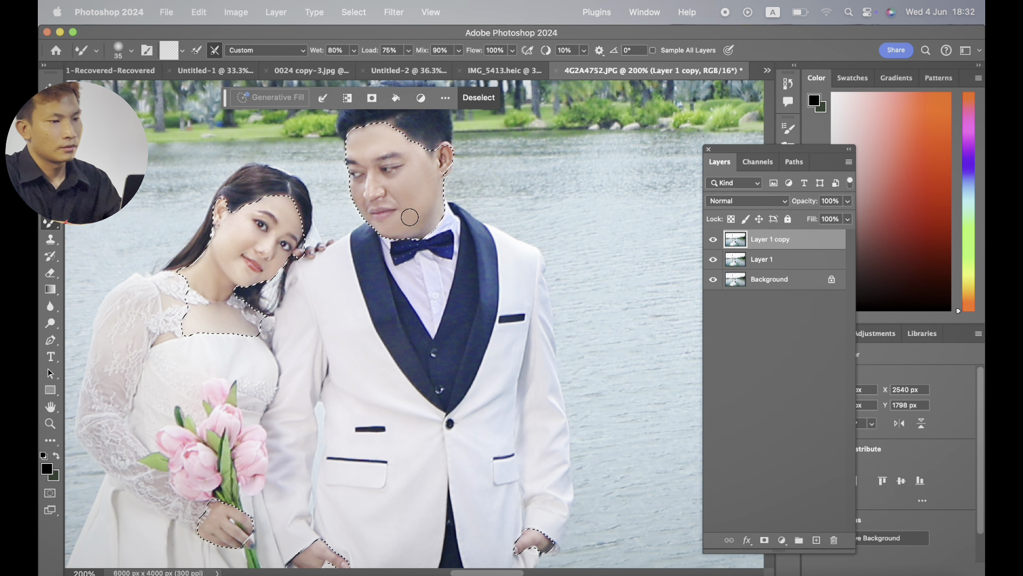
Clear the skin selection and merge the Layer 1 copy down into Layer 1
key("super+minus")
key("super+minus")
key("super+minus")
key("super+minus")
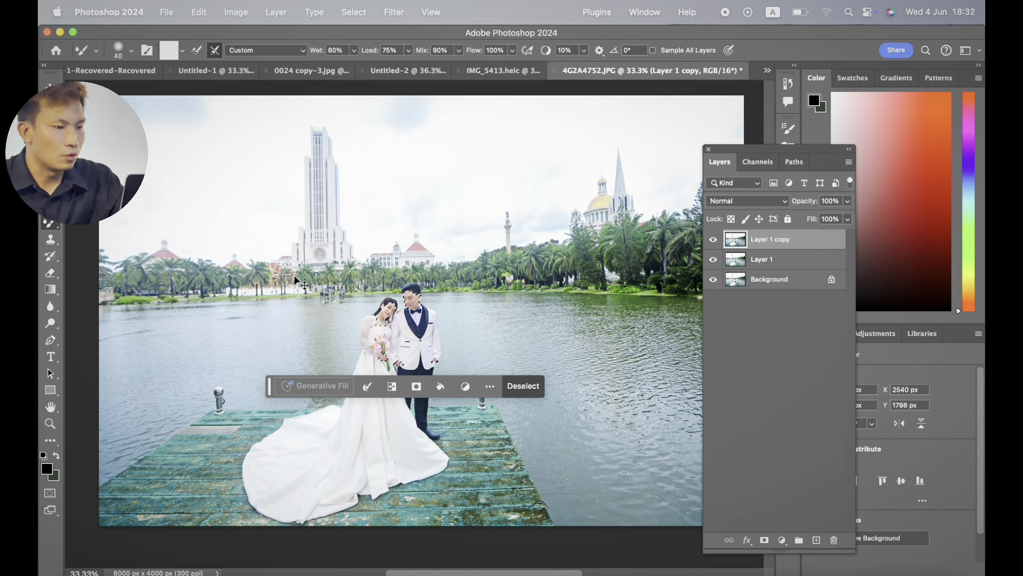
key("super+d")
key("BackSpace")
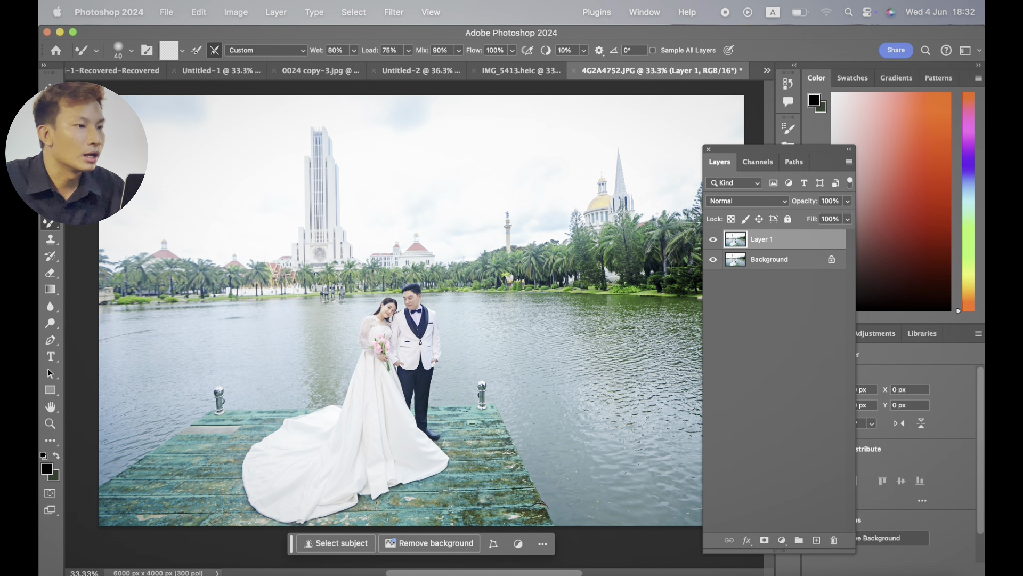
key("BackSpace")
key("super+z")
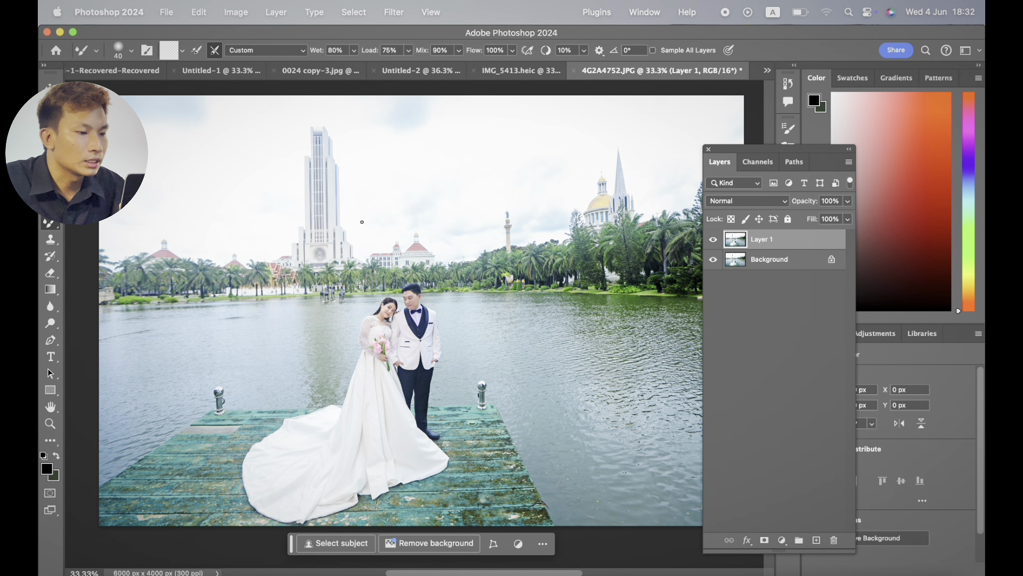
Open the Imagenomic Portraiture 4 filter on Layer 1 and sample the couple's skin tone for its mask
left_click(398, 15)
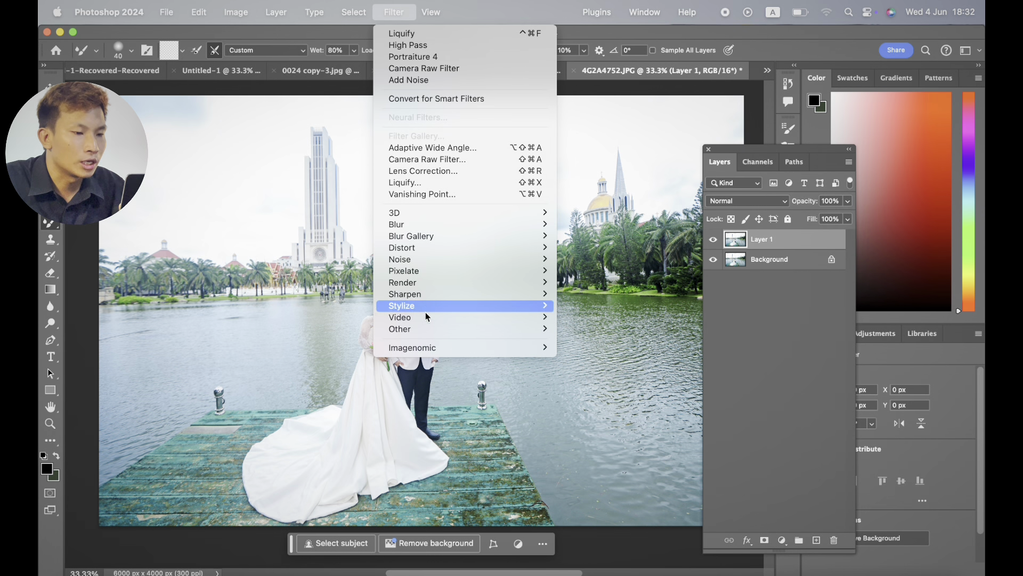
mouse_move(426, 351)
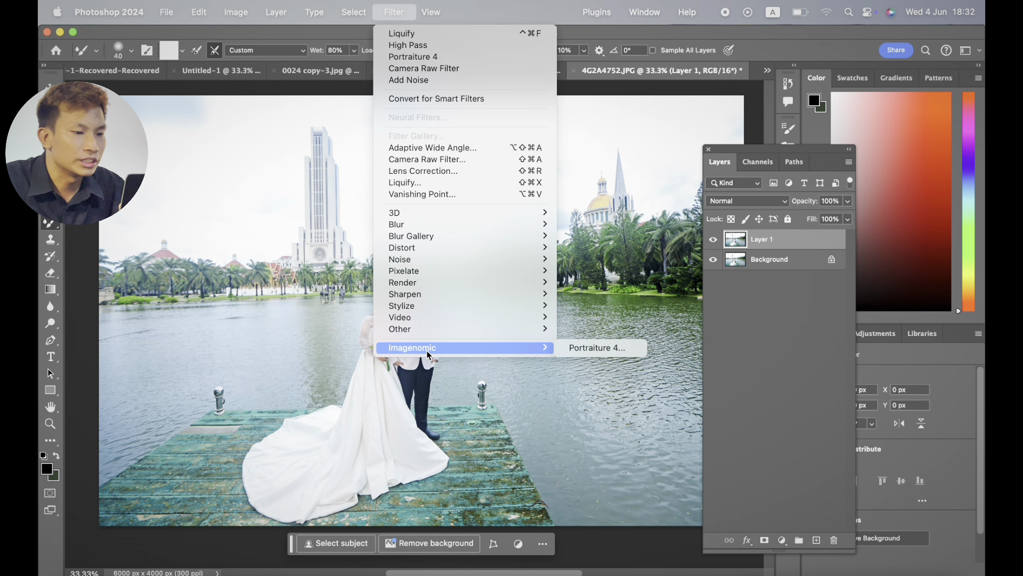
left_click(612, 350)
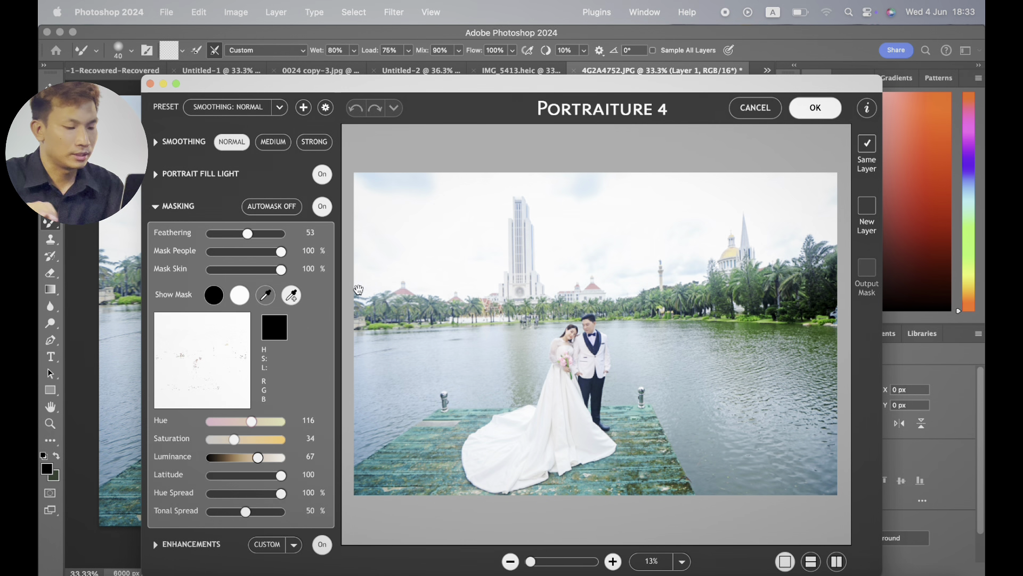
left_click(577, 326)
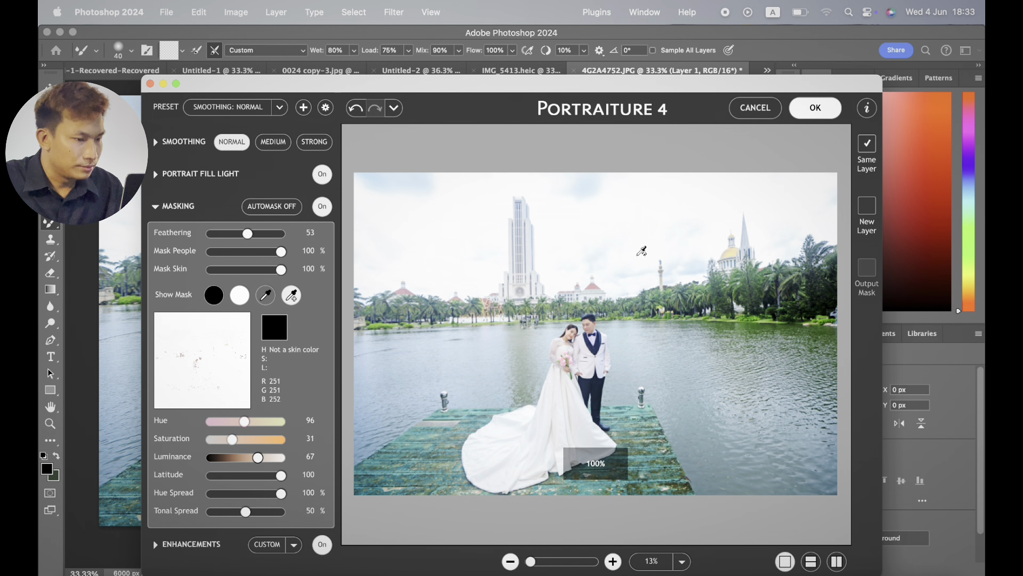
Apply the Portraiture 4 skin smoothing to Layer 1 with the Smoothing: Normal preset
key("Return")
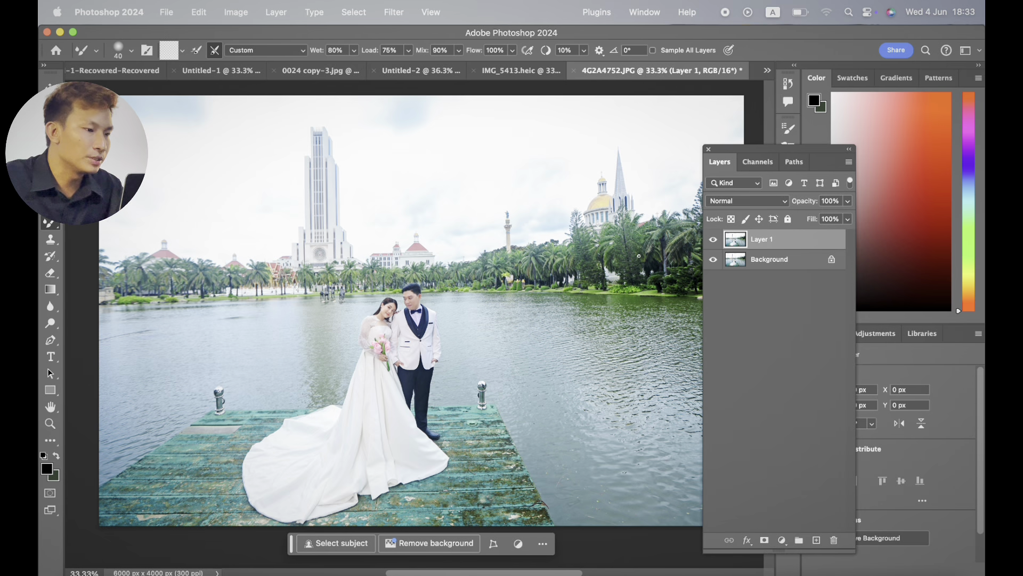
Refine the couple's facial features on Layer 1 with the Eraser at 50% opacity, using brush sizes between 20 and 45
key("super+equal")
key("super+equal")
key("super+equal")
key("super+equal")
key("super+equal")
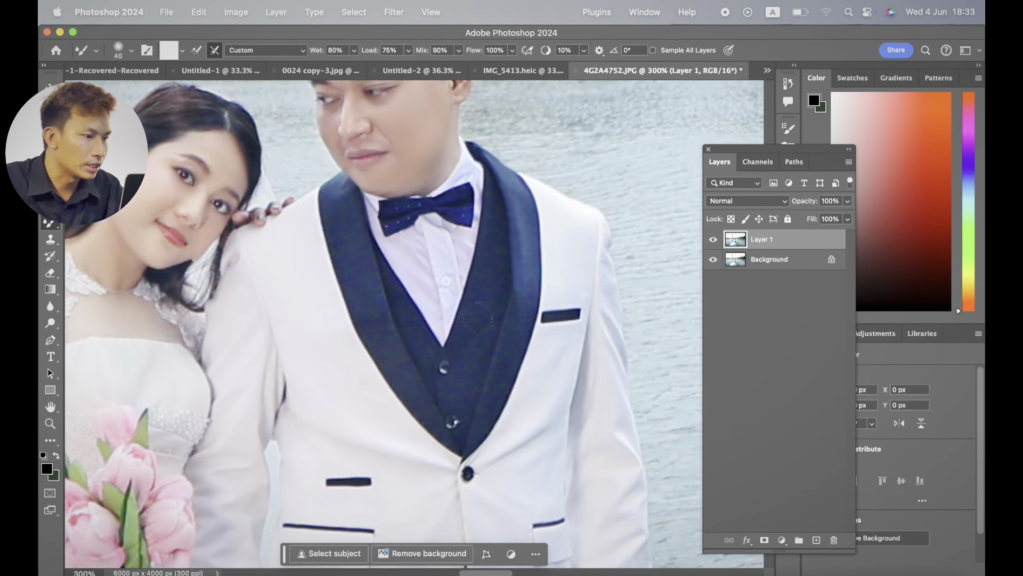
left_click_drag(287, 299, 394, 387)
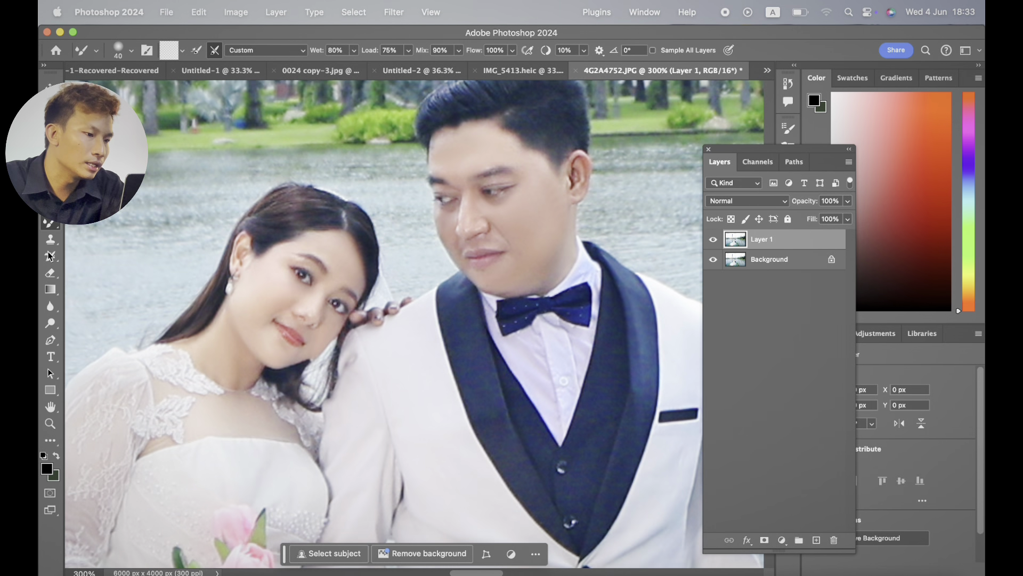
left_click(50, 272)
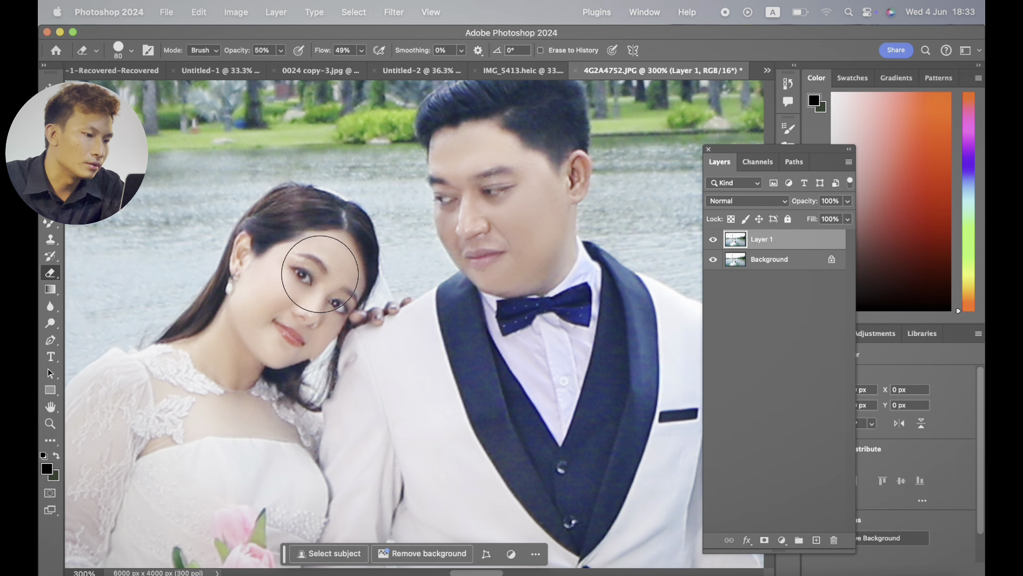
key("bracketleft")
key("bracketleft")
key("bracketleft")
key("bracketleft")
key("bracketleft")
key("bracketleft")
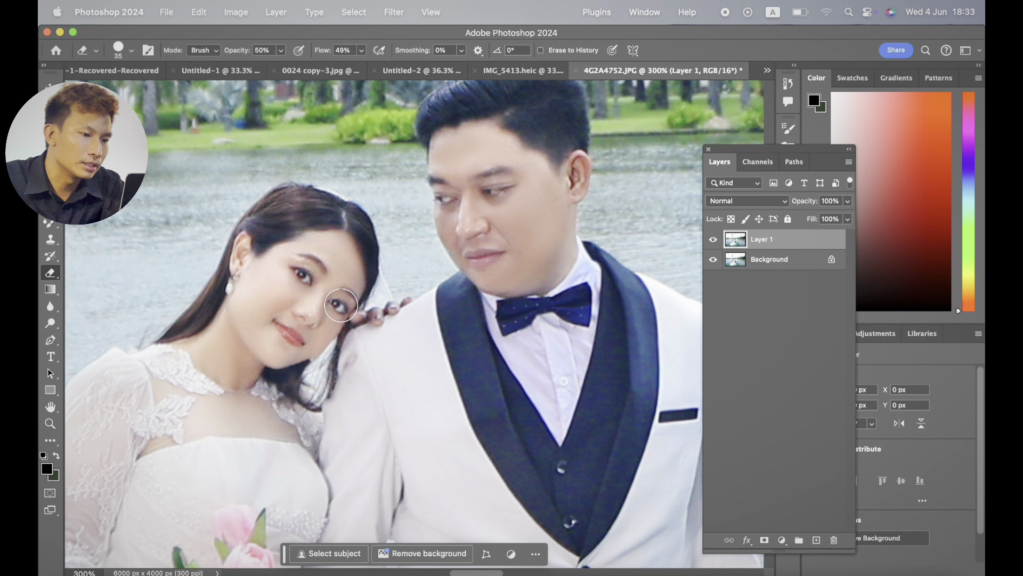
key("bracketleft")
key("bracketleft")
key("bracketleft")
key("bracketright")
key("bracketright")
key("bracketright")
key("bracketright")
key("bracketright")
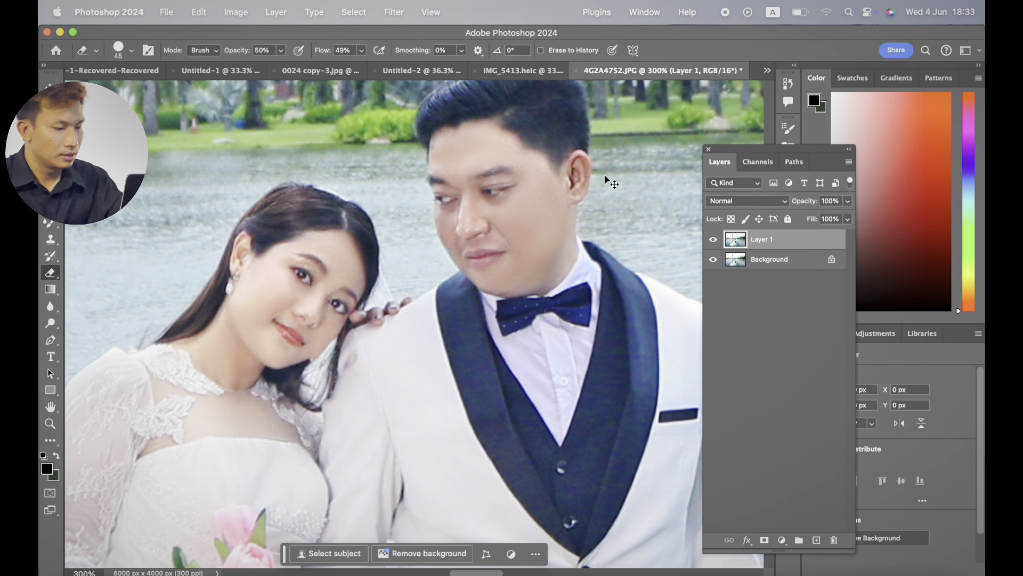
Deepen the shadows of Layer 1 with Levels by setting the black input level to 9
key("super+0")
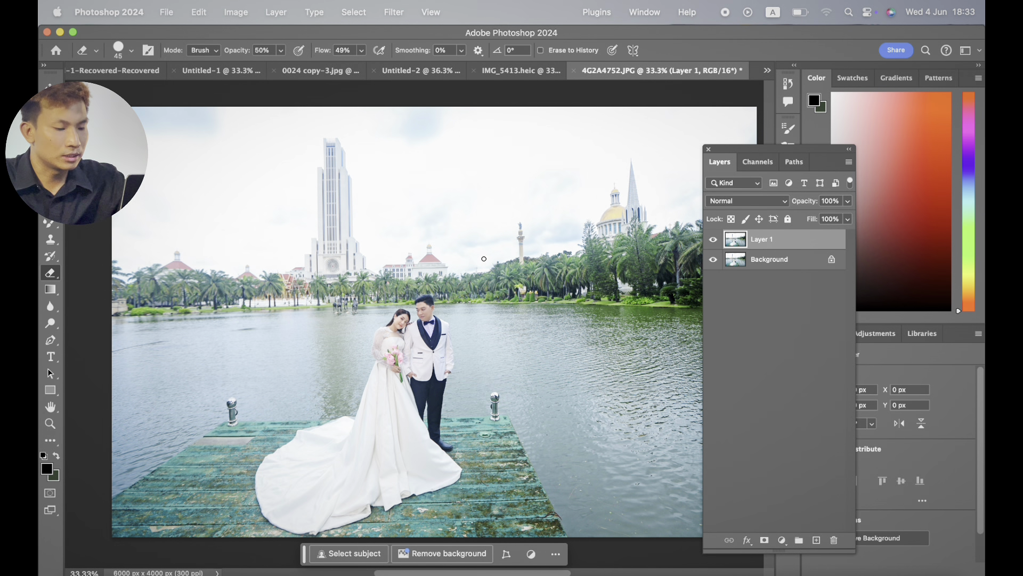
key("super+minus")
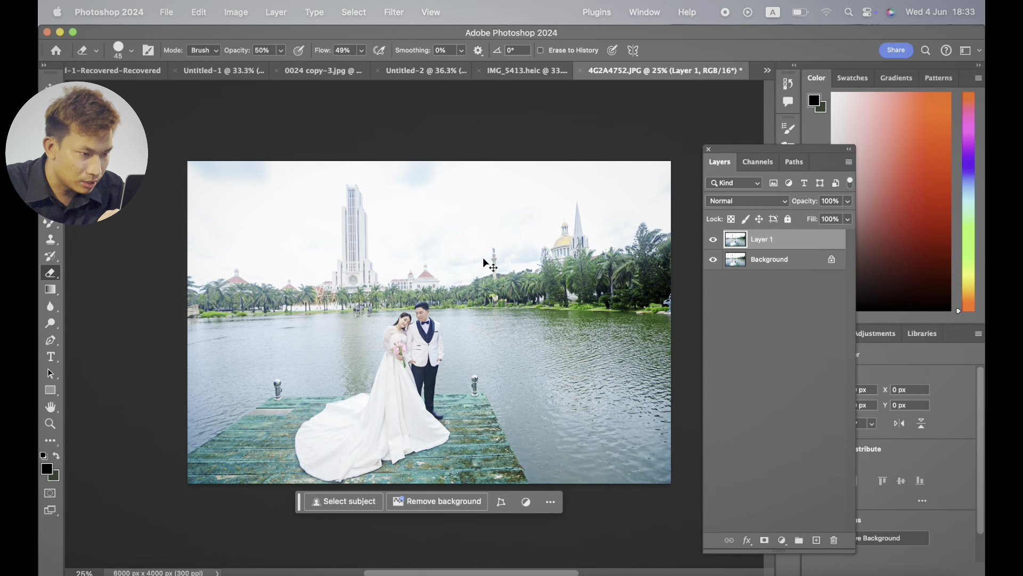
key("super+l")
left_click_drag(542, 357, 544, 357)
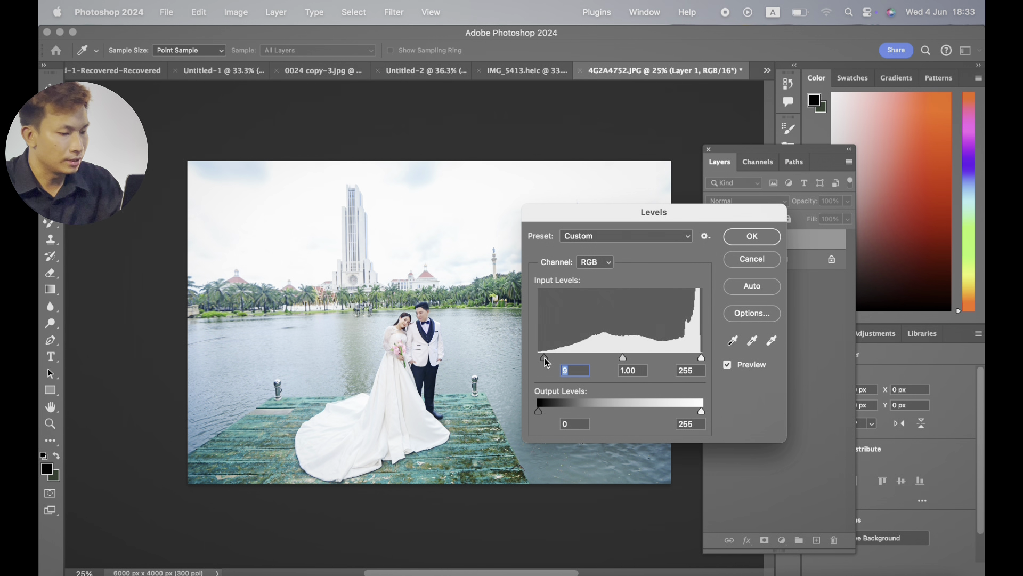
left_click(752, 236)
key("e")
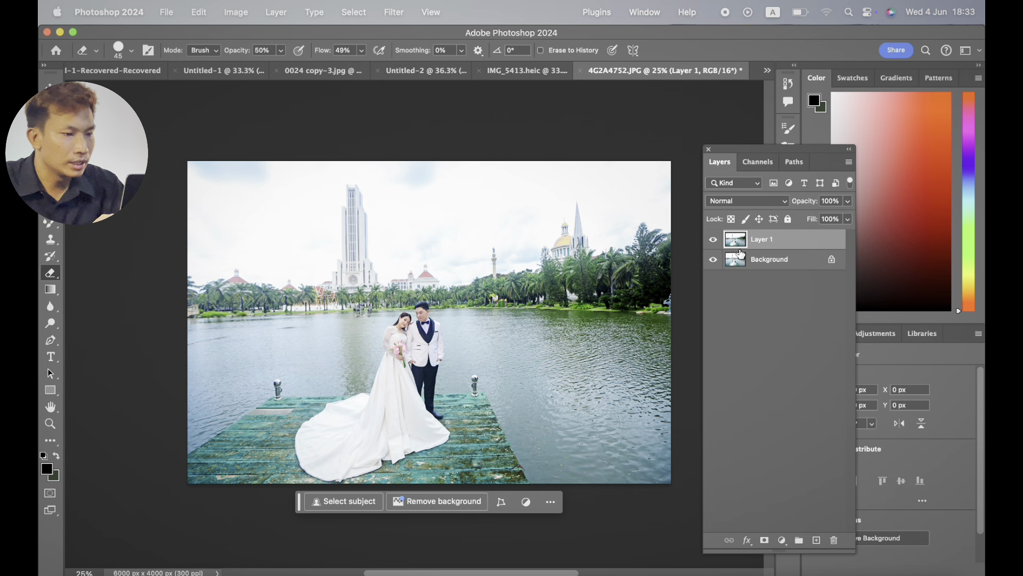
Raise the overall saturation of Layer 1 to +10 with Hue/Saturation
key("super+u")
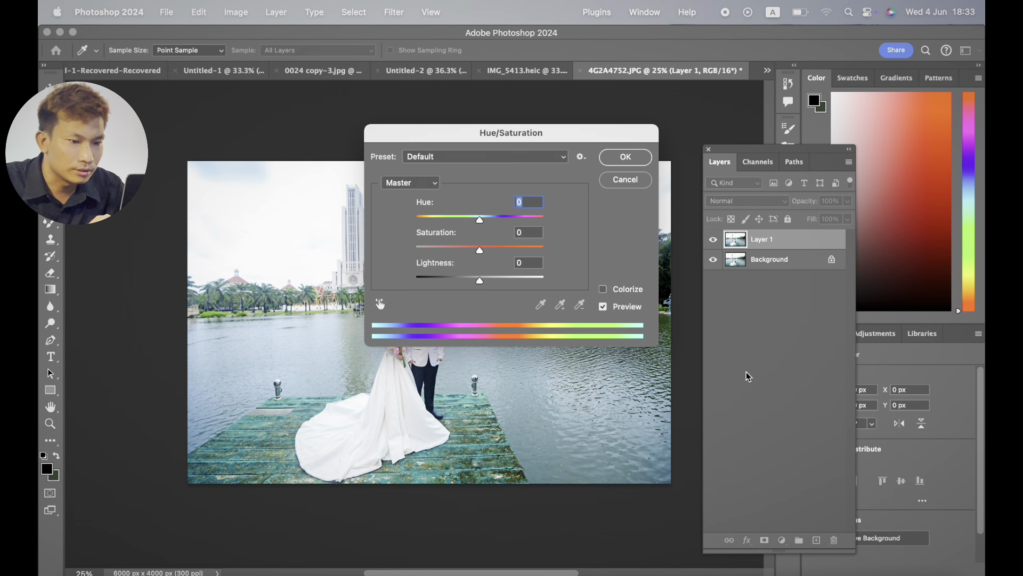
left_click_drag(513, 138, 772, 190)
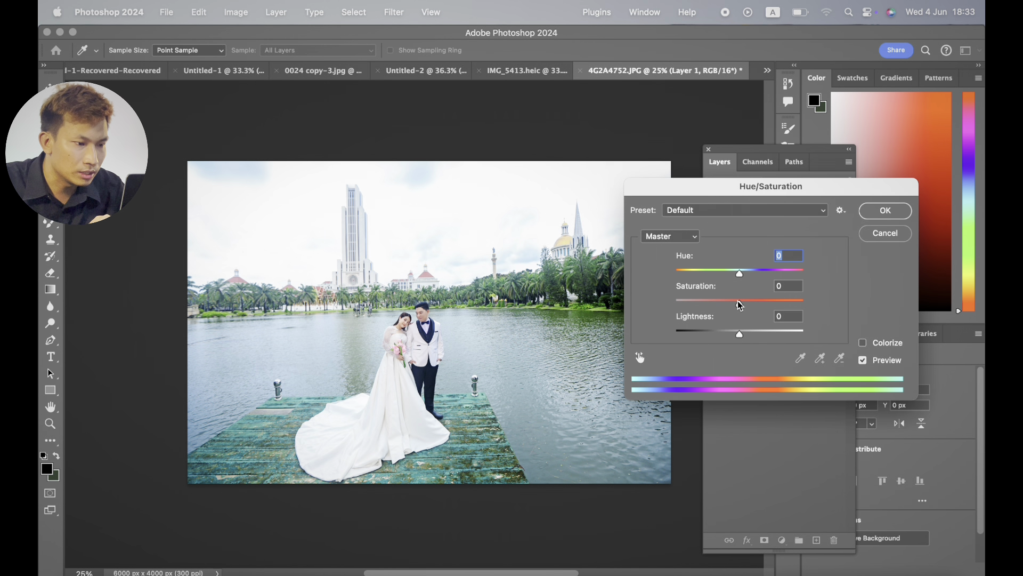
left_click_drag(743, 305, 744, 306)
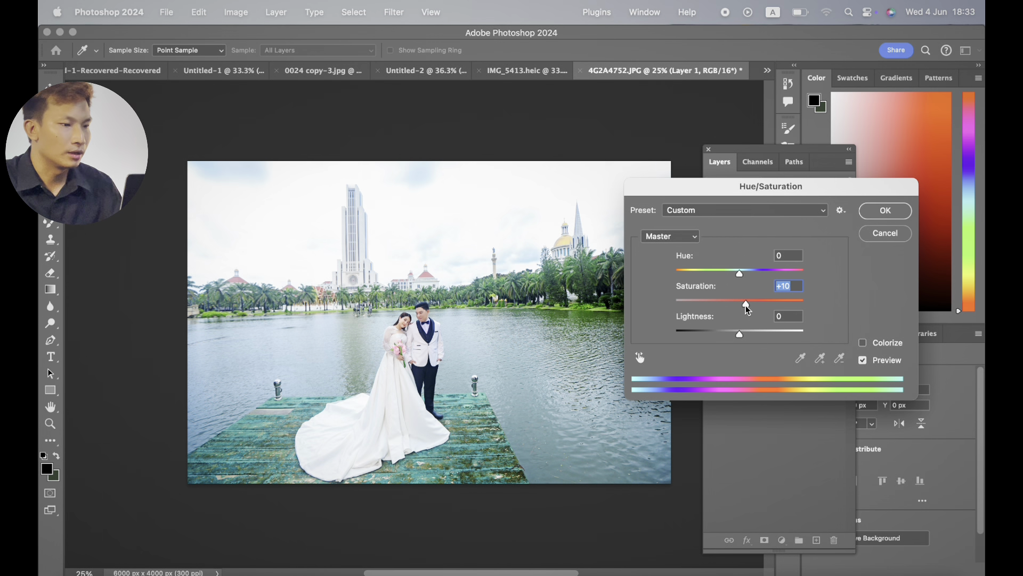
left_click(885, 210)
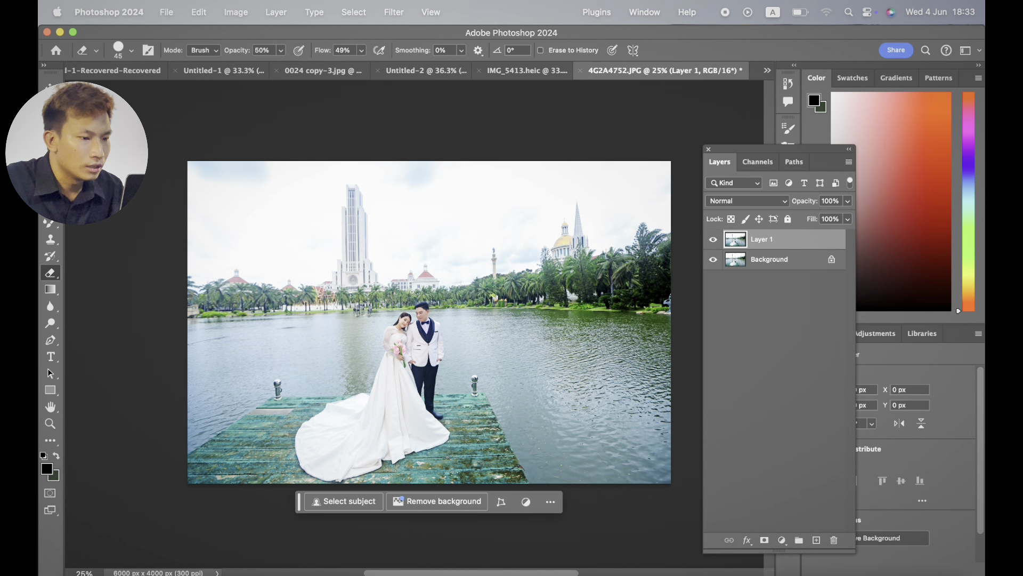
key("super+plus")
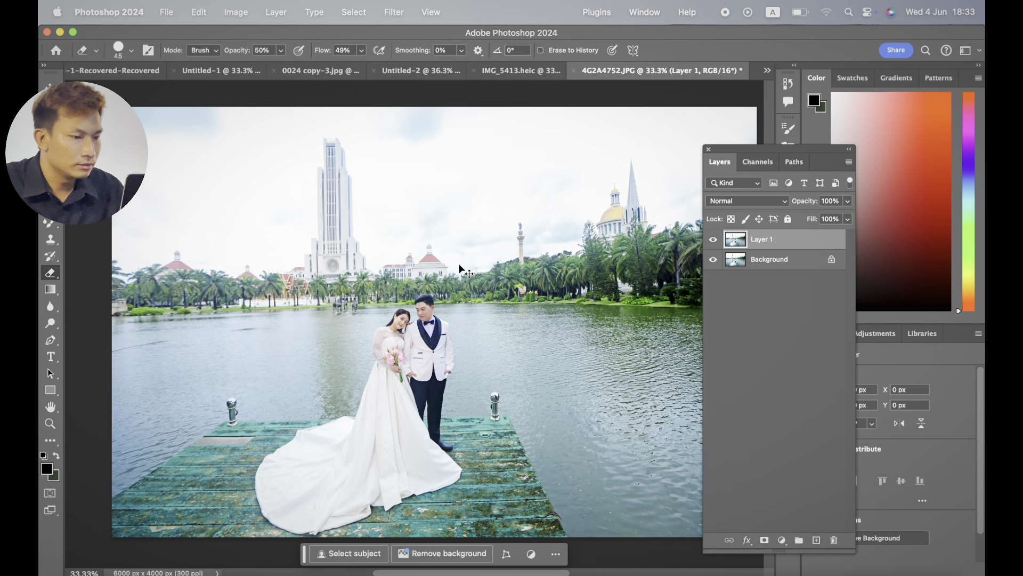
key("super+z")
key("super+j")
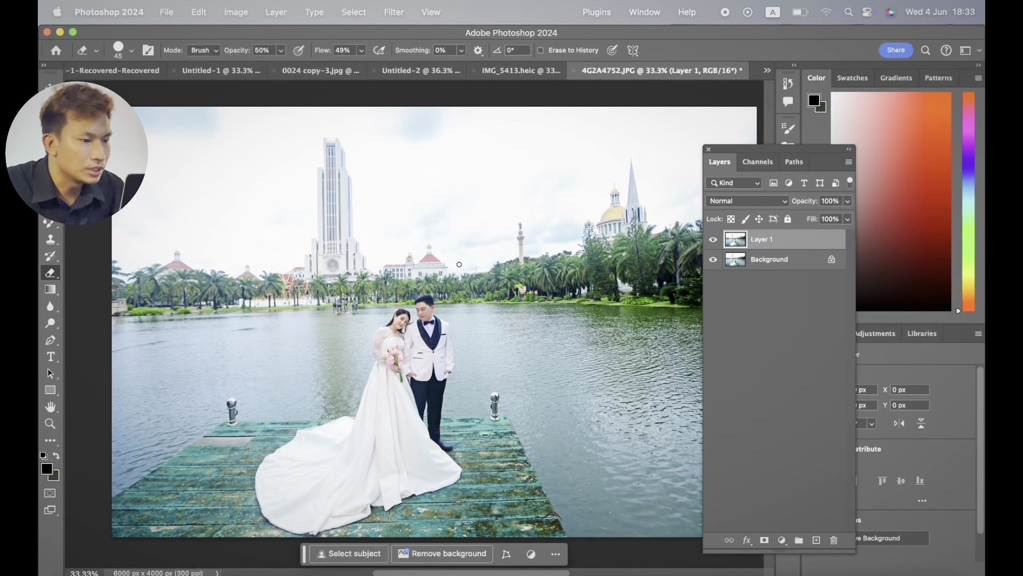
Smooth the fabric of the bride's dress and train with the Mixer Brush at sizes between 50 and 100
key("super+minus")
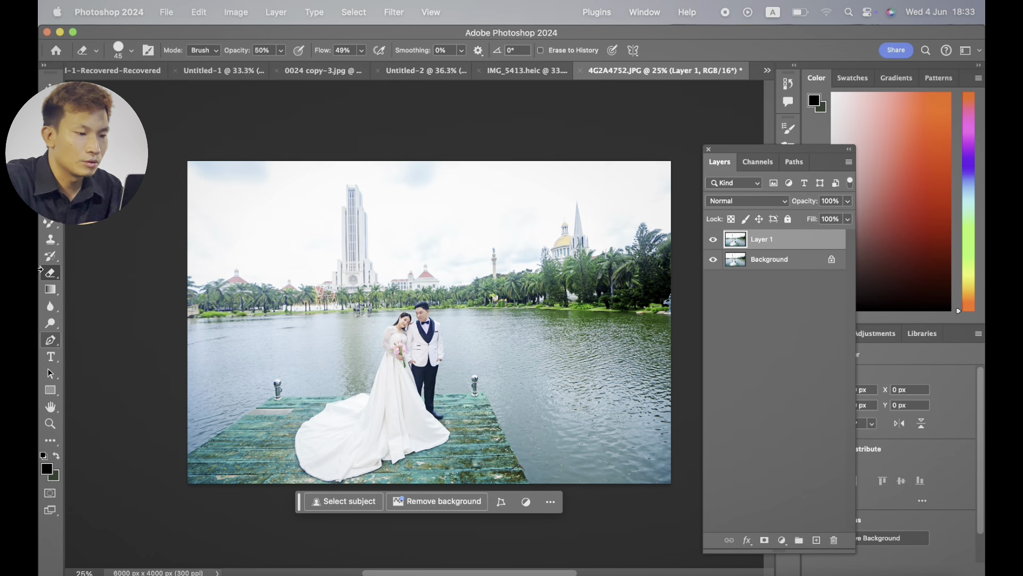
left_click(50, 223)
key("super+equal")
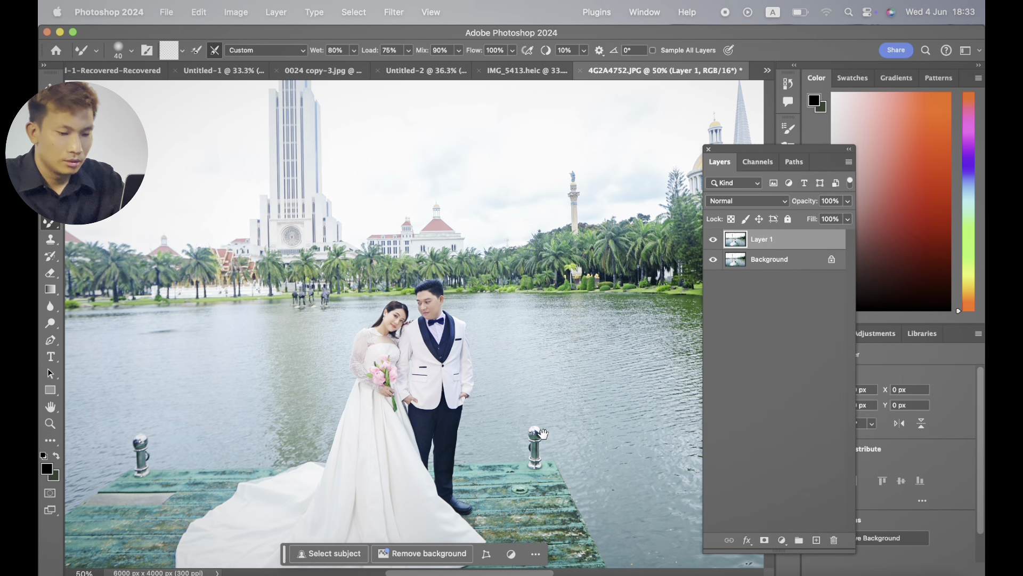
left_click_drag(389, 405, 422, 272)
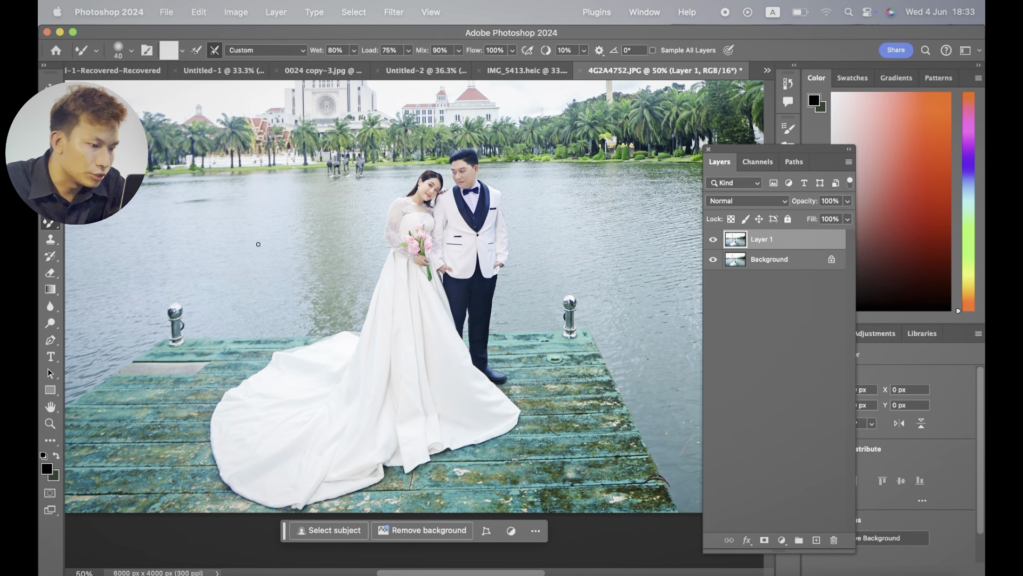
key("bracketright")
key("bracketright")
key("bracketleft")
key("bracketleft")
key("bracketright")
key("bracketright")
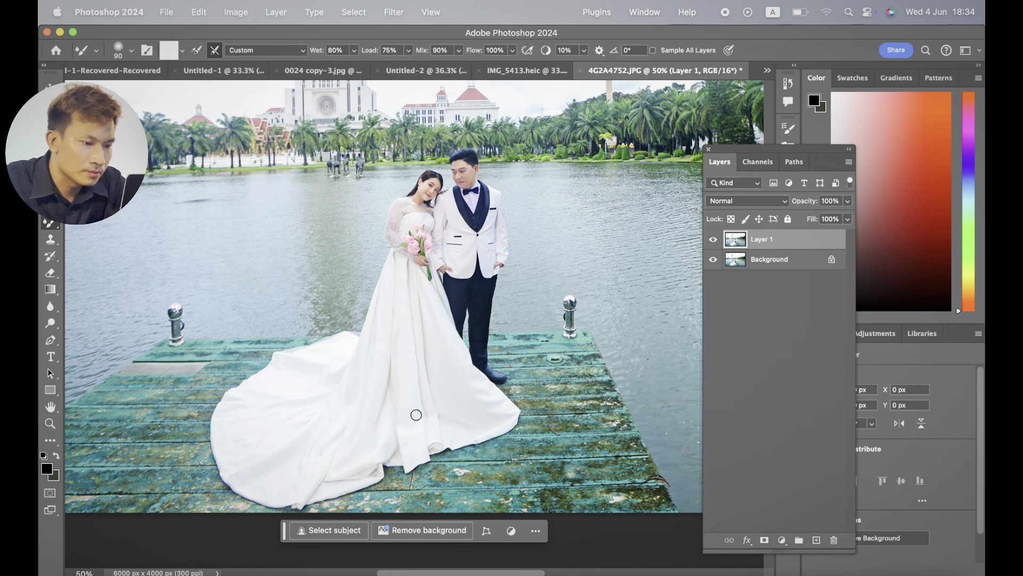
key("bracketright")
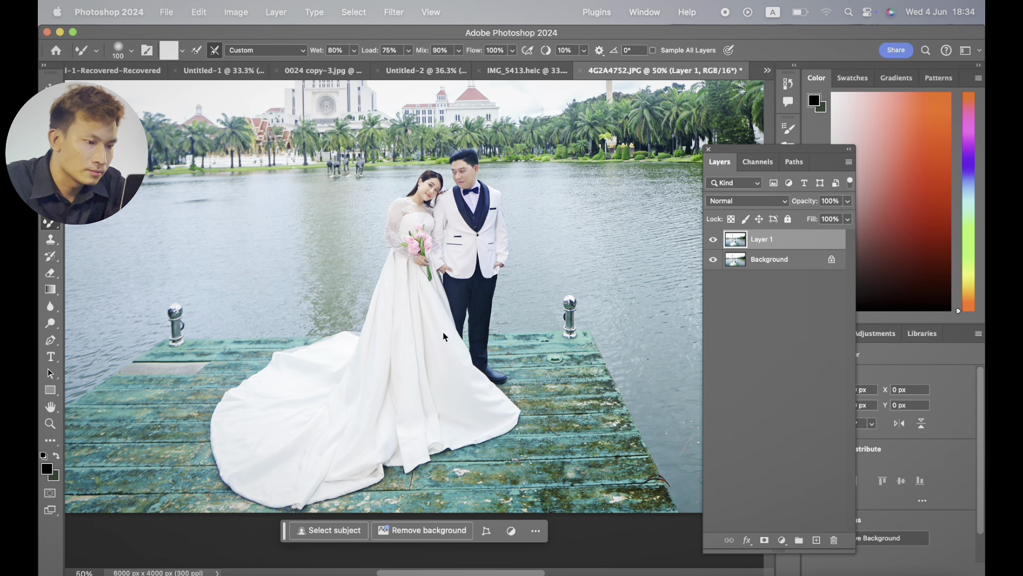
key("bracketleft")
key("bracketleft")
key("bracketleft")
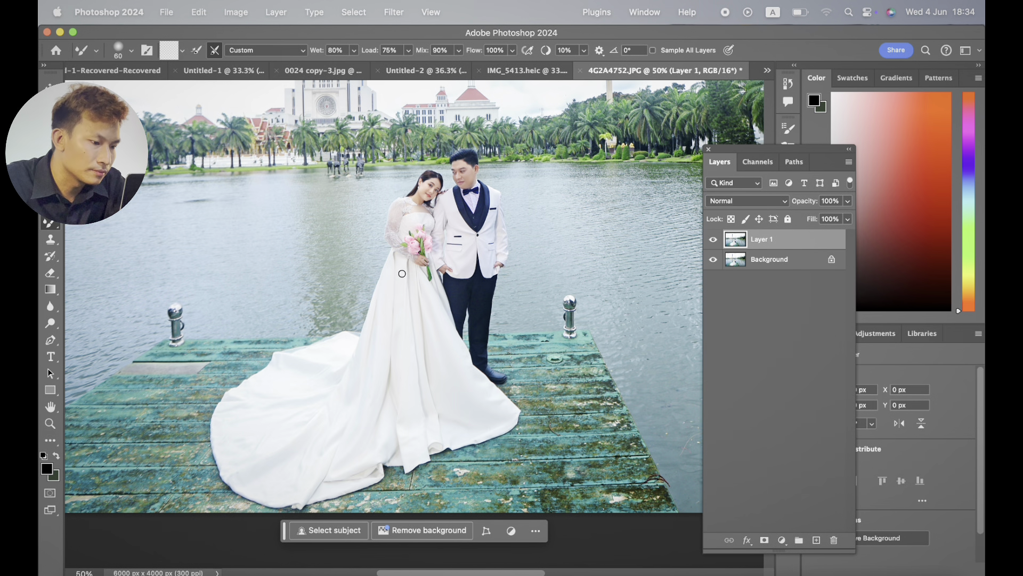
key("bracketright")
key("bracketright")
key("bracketright")
key("bracketright")
key("bracketleft")
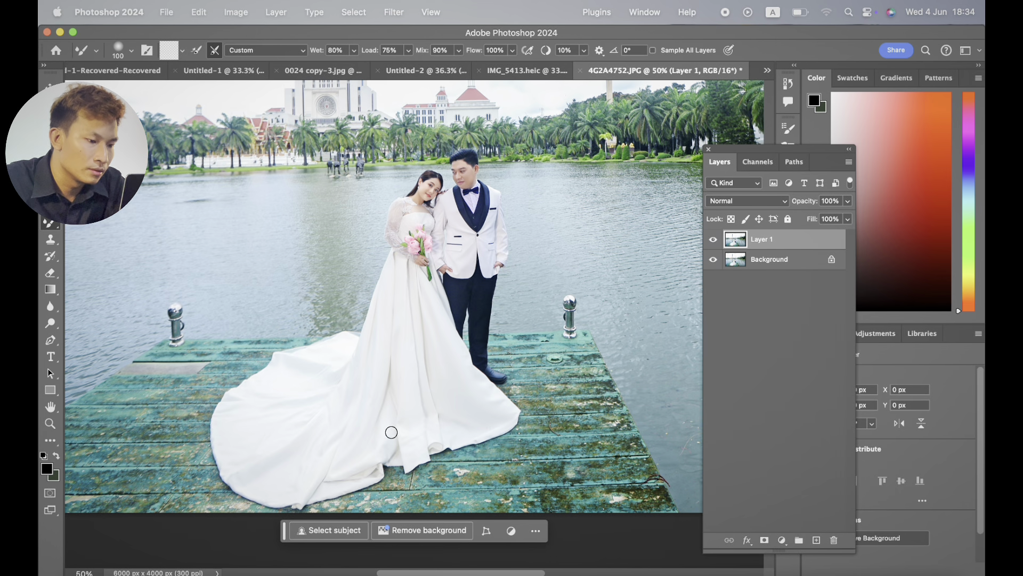
key("bracketleft")
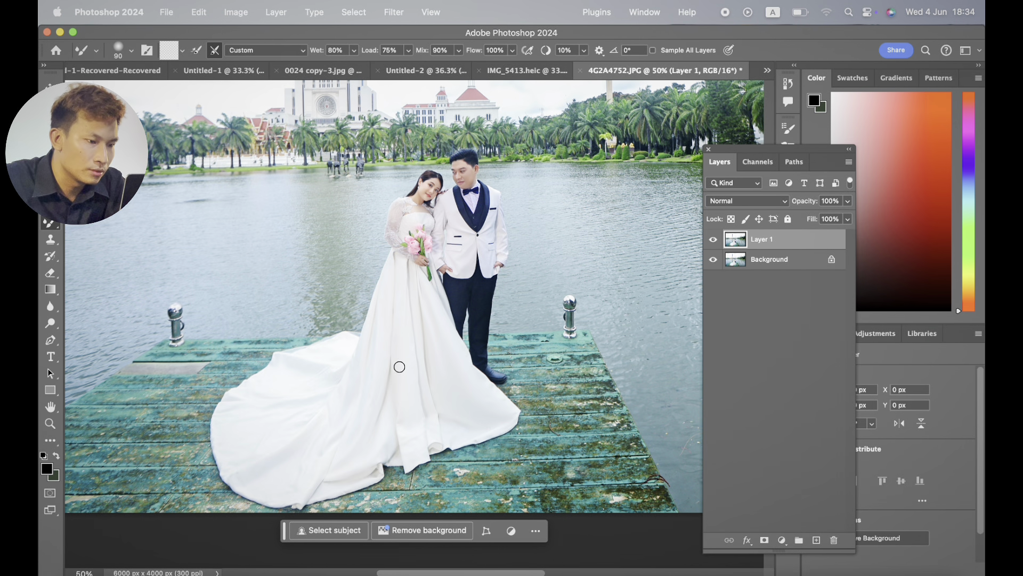
key("bracketleft")
key("bracketright")
key("bracketleft")
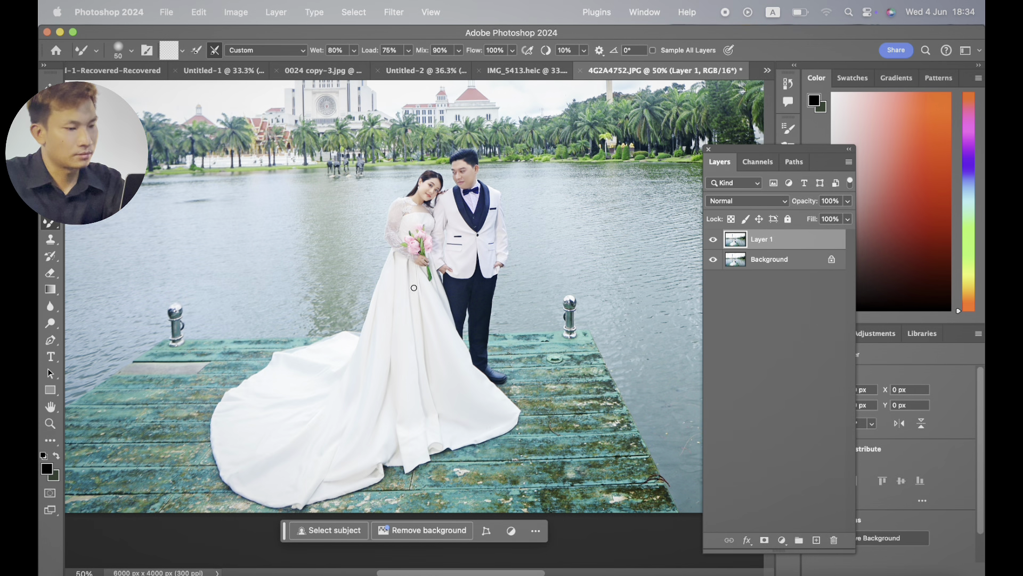
key("bracketright")
key("bracketright")
key("bracketright")
key("bracketright")
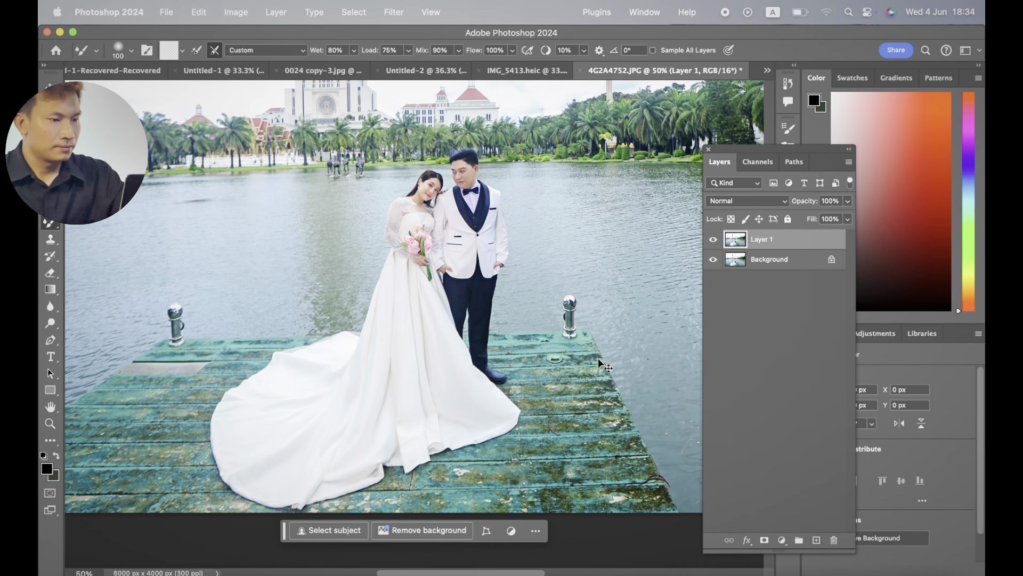
Review the whole photo and compare it with and without the last dress retouch
key("super+minus")
key("BackSpace")
key("super+z")
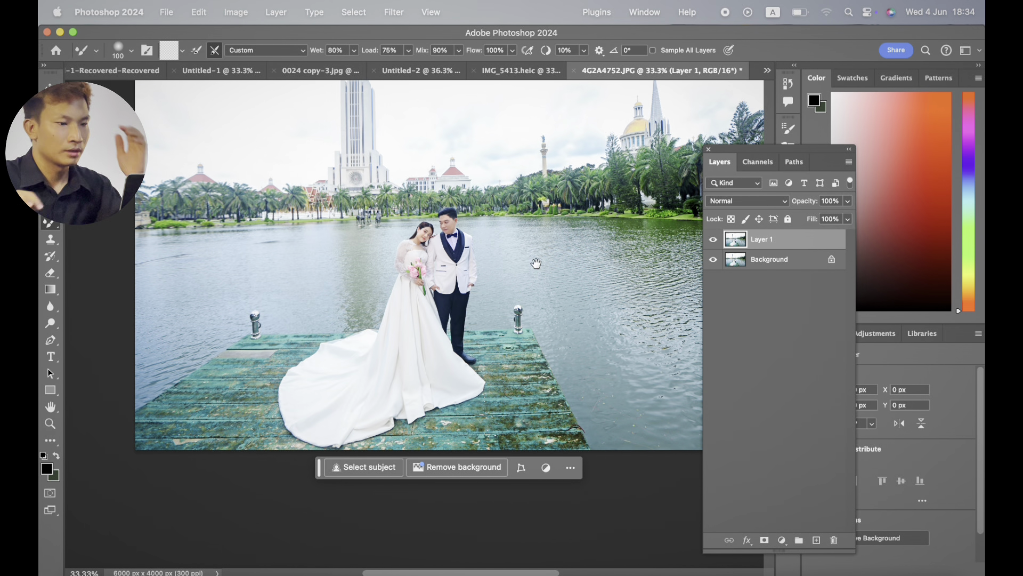
left_click_drag(553, 288, 487, 327)
key("super+minus")
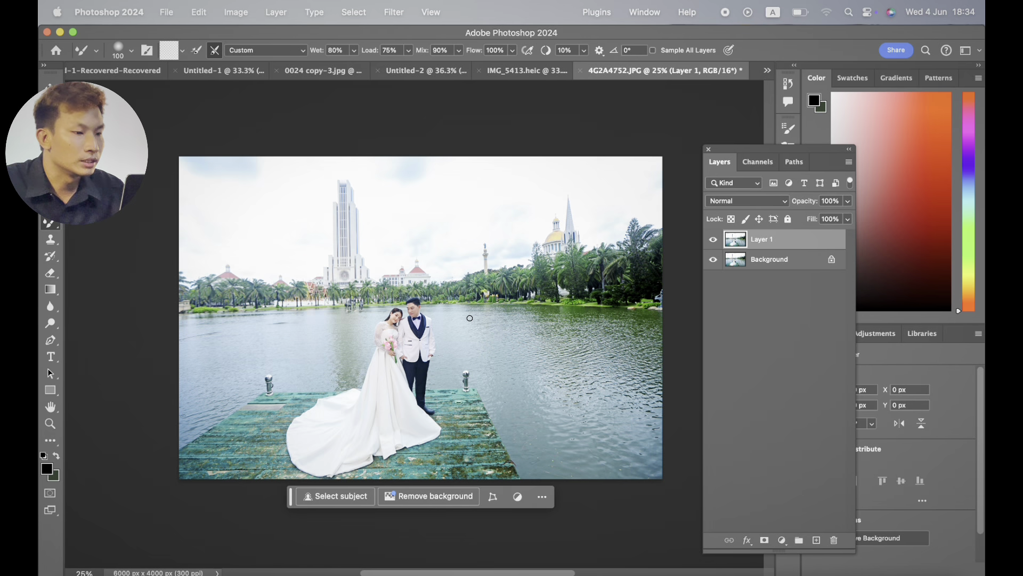
key("super+z")
key("super+shift+z")
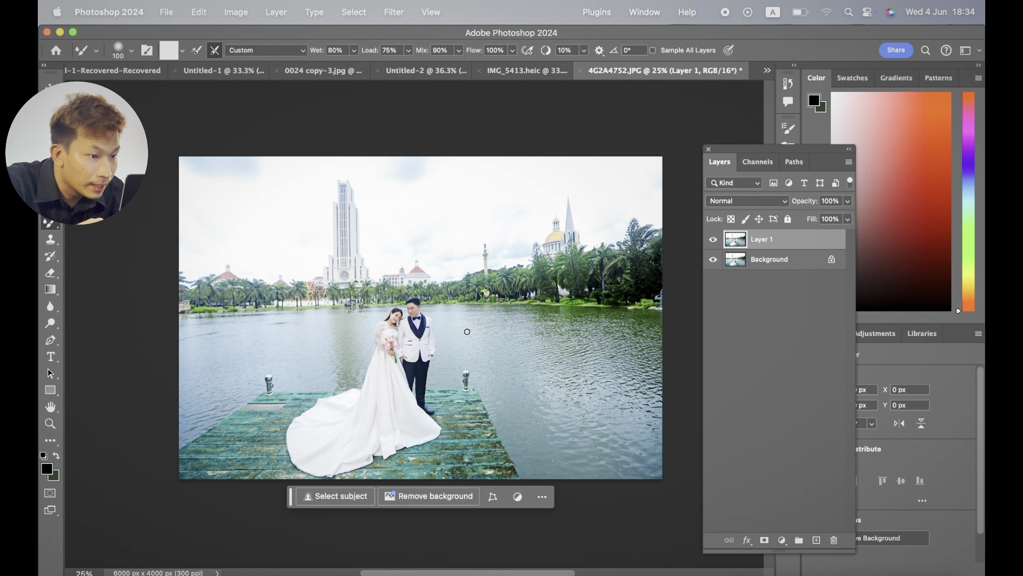
Select the facial skin of both the bride and the groom with the Magic Wand at a tolerance of 32
key("super+1")
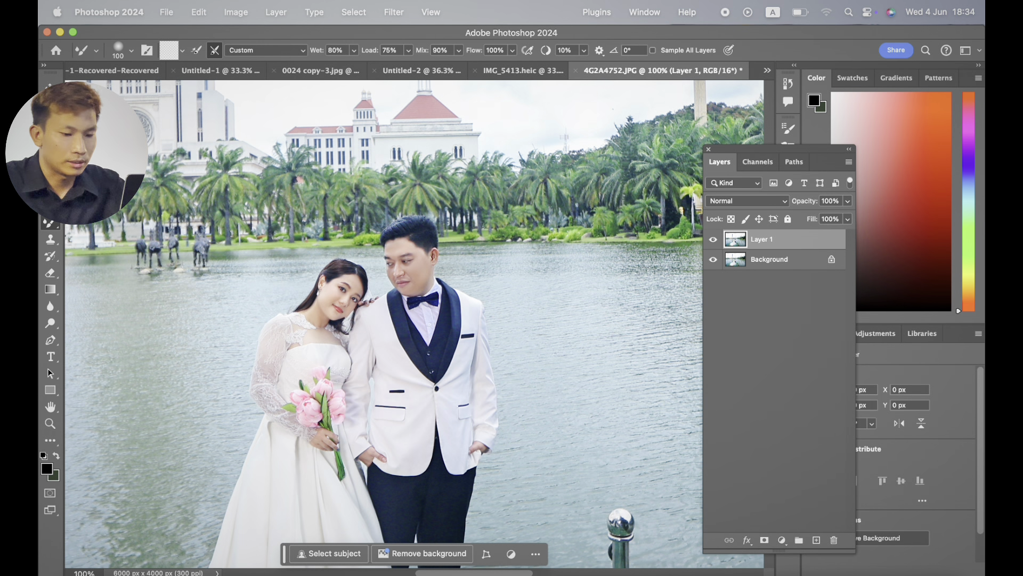
key("w")
key("shift+w")
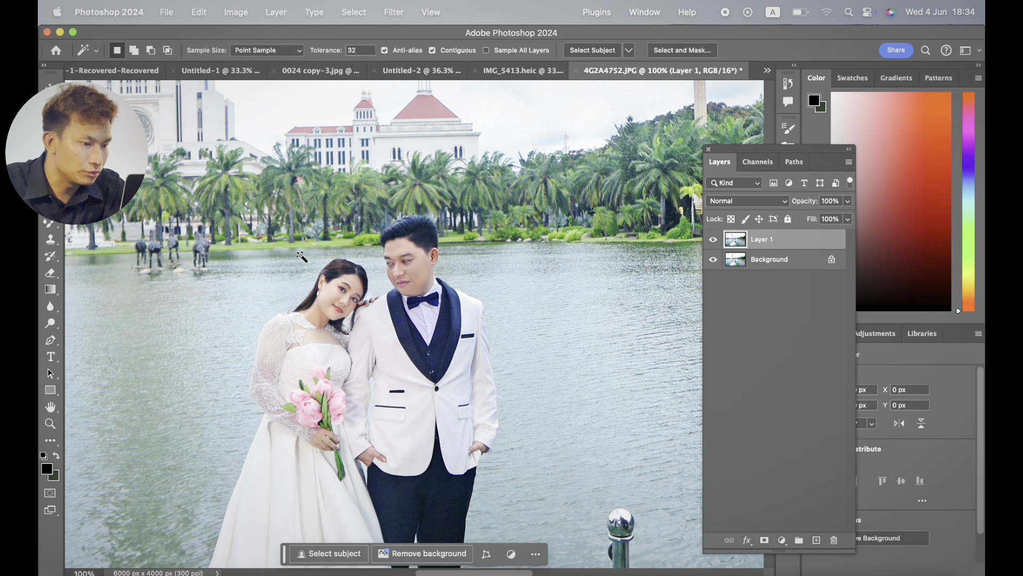
left_click(332, 308)
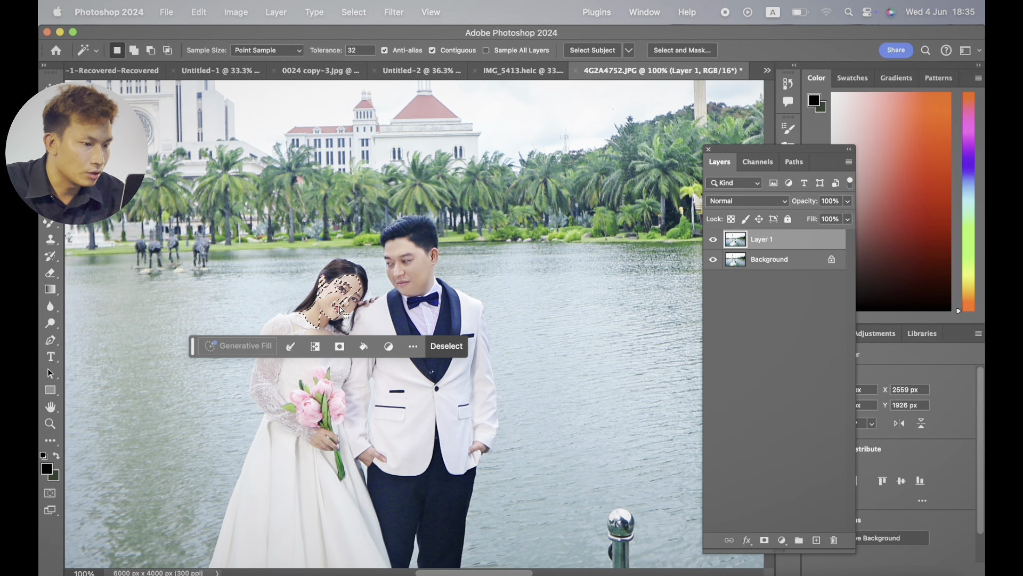
left_click(331, 323, "shift")
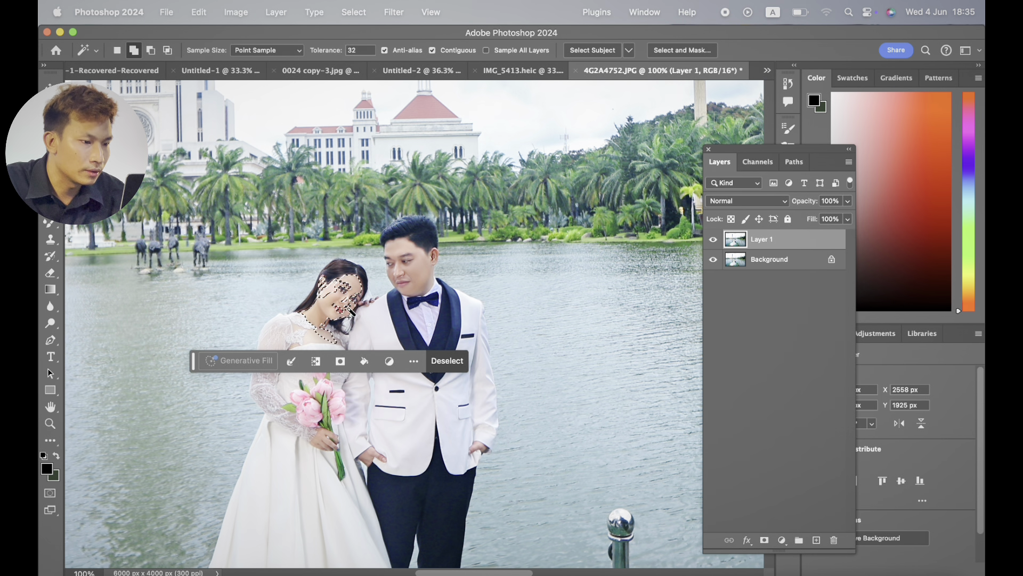
left_click(403, 287, "shift")
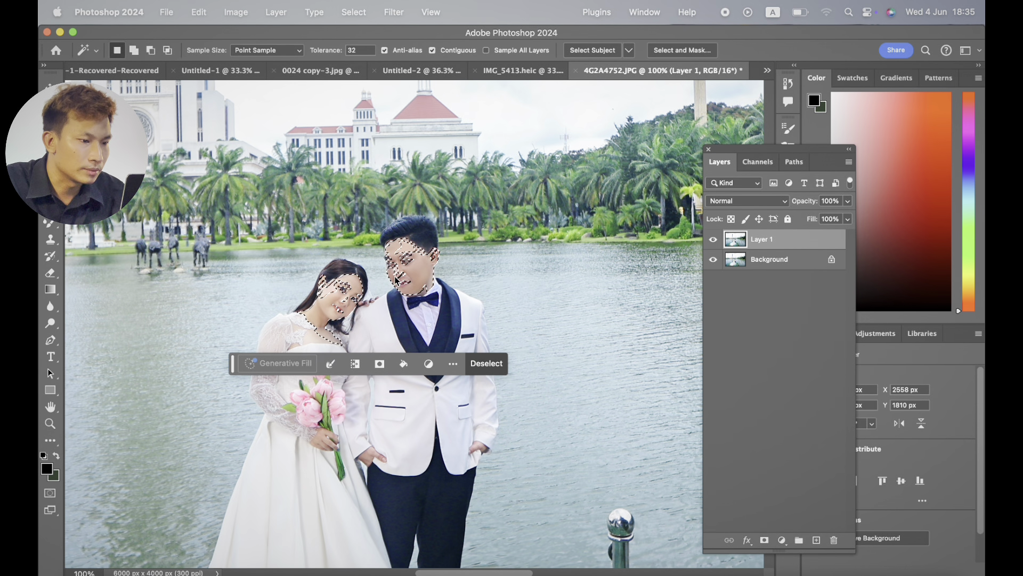
Feather the face selection with a radius of 20 pixels
right_click(413, 281)
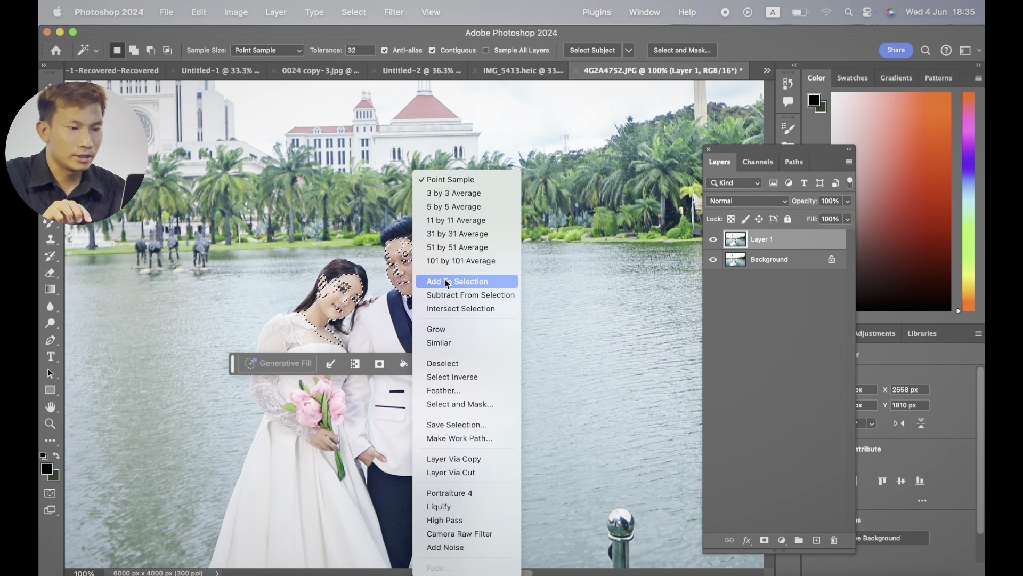
left_click(453, 392)
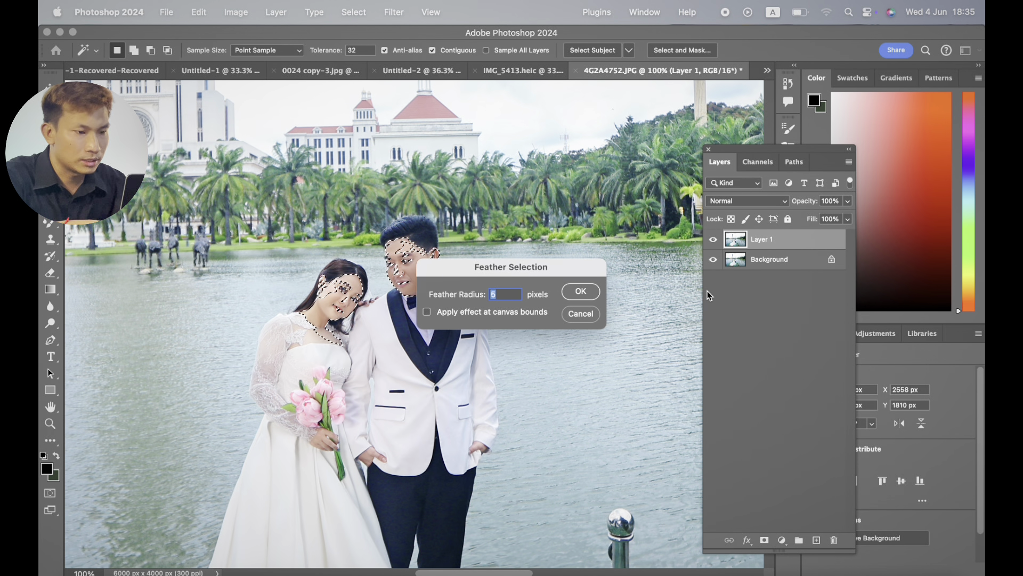
type("20")
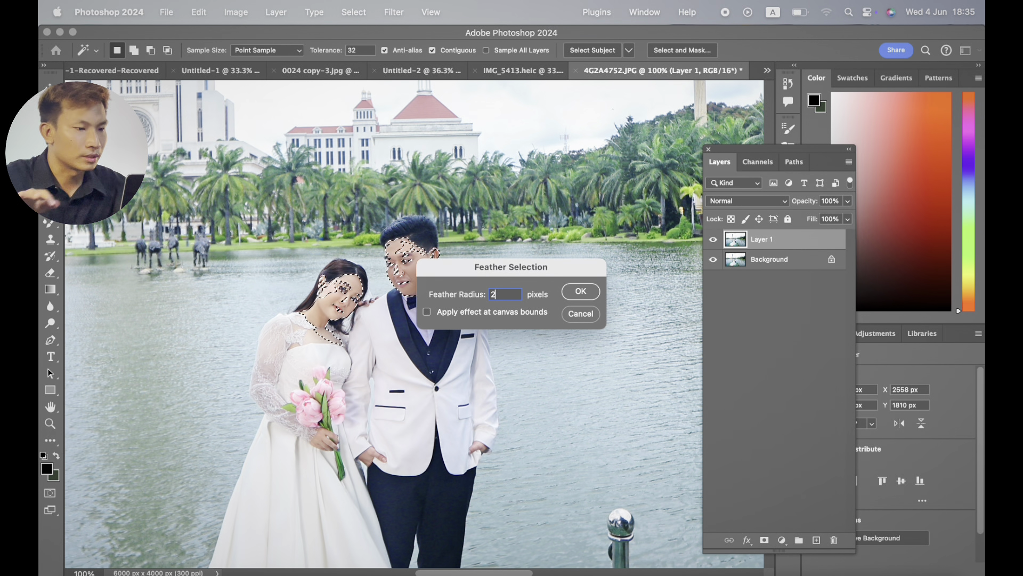
key("Return")
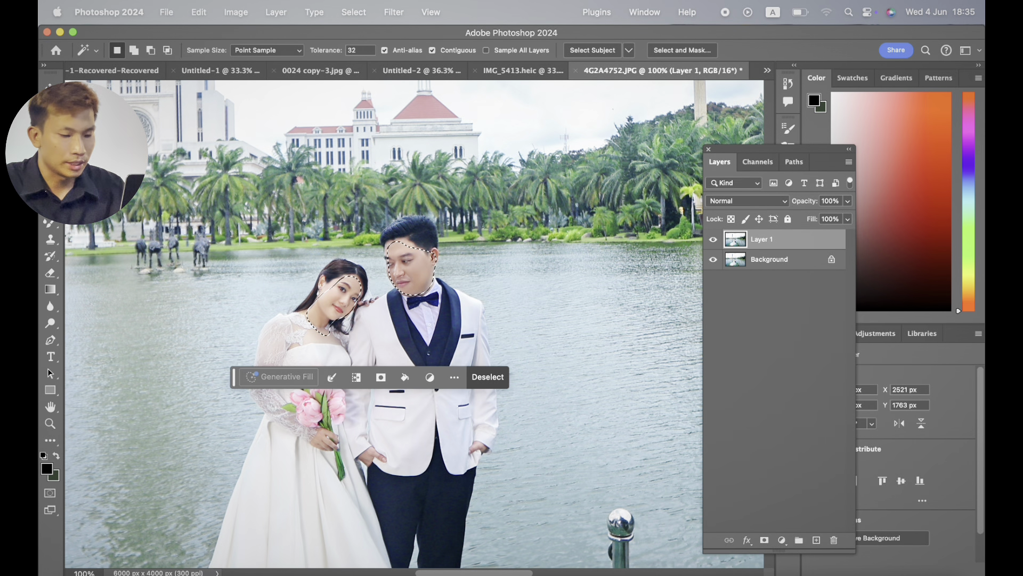
Brighten the selected faces slightly with Curves by moving the white point inward
key("super+m")
left_click(680, 442)
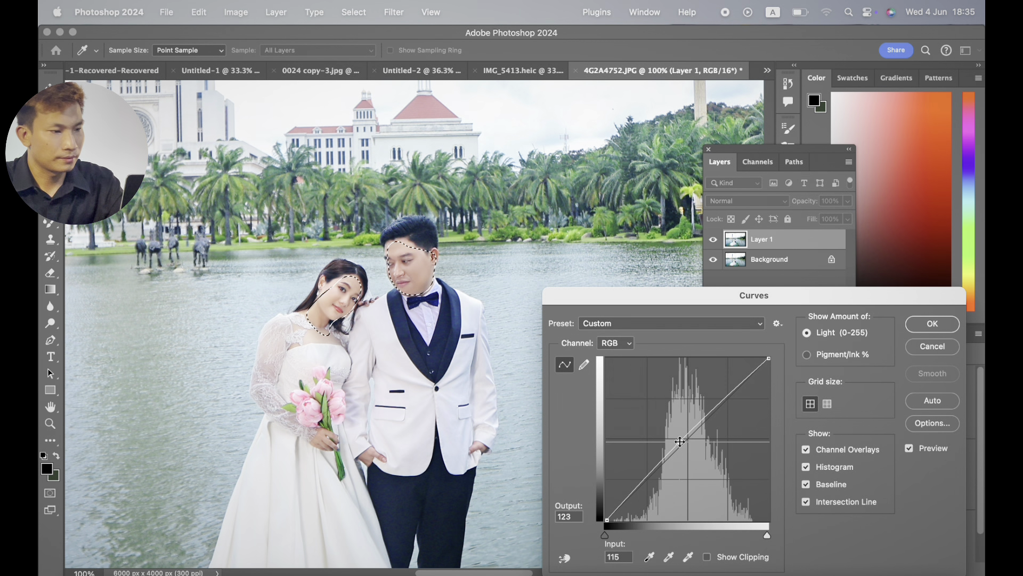
left_click_drag(758, 535, 750, 533)
left_click(923, 325)
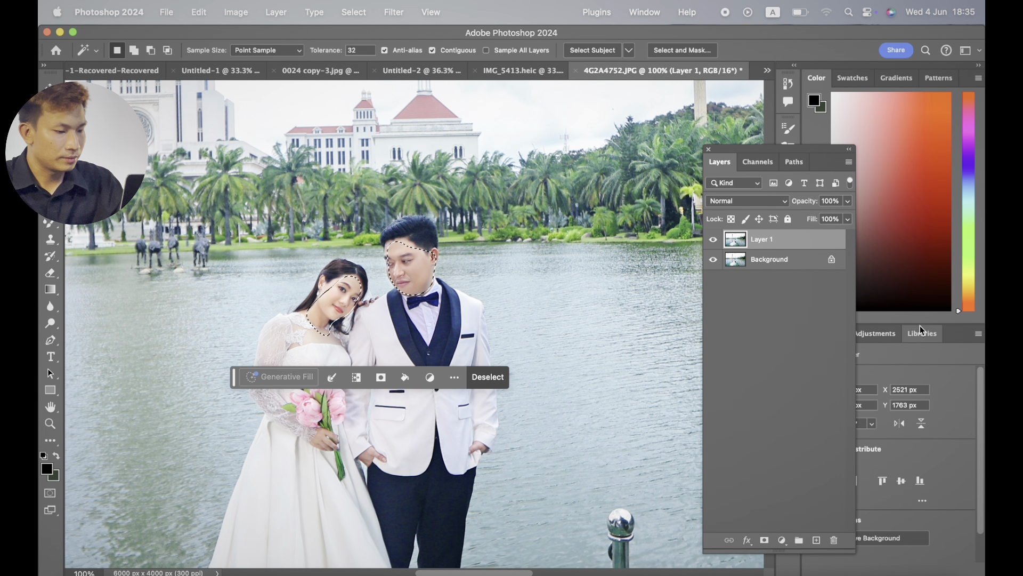
Merge Layer 1 into the Background, drop the face selection, and duplicate the merged image as two new layers
key("ctrl+e")
key("ctrl+d")
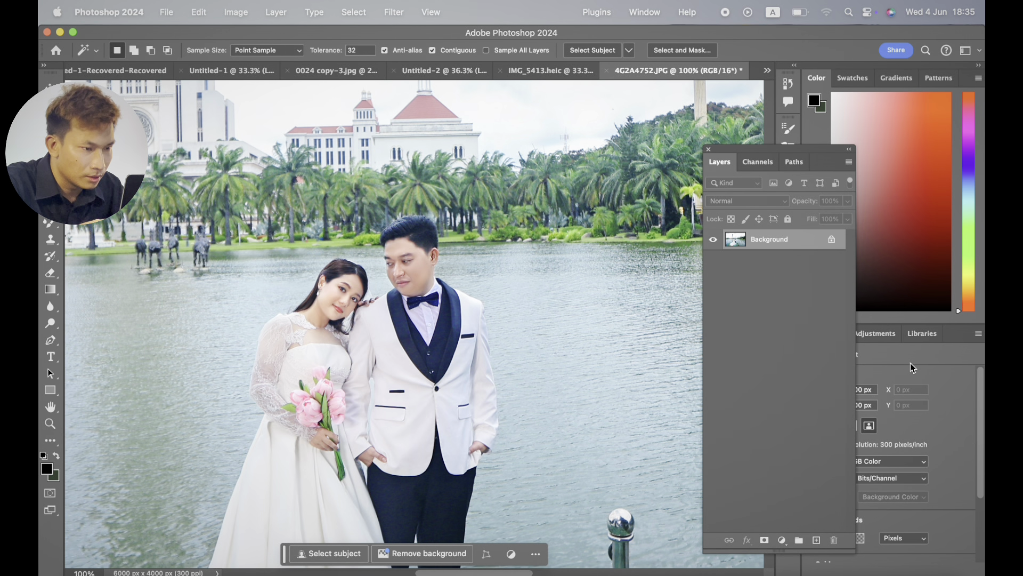
key("ctrl+j")
key("ctrl+j")
Add a Selective Color adjustment layer above Layer 1 copy and clear the view of its settings
key("ctrl+minus")
key("ctrl+minus")
key("ctrl+minus")
key("ctrl+minus")
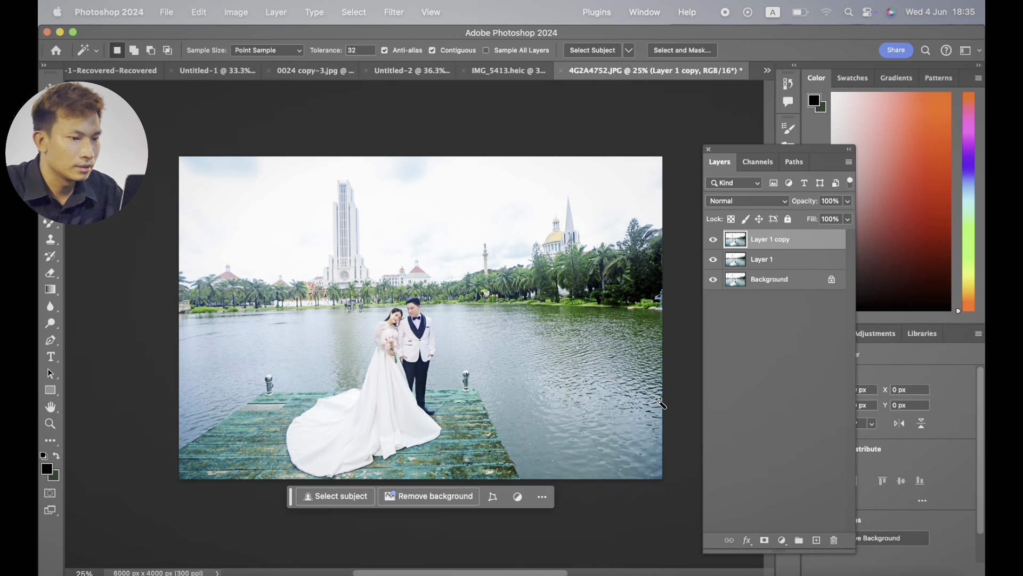
key("space")
scroll(484, 295, "down", 2)
scroll(484, 294, "right", 2)
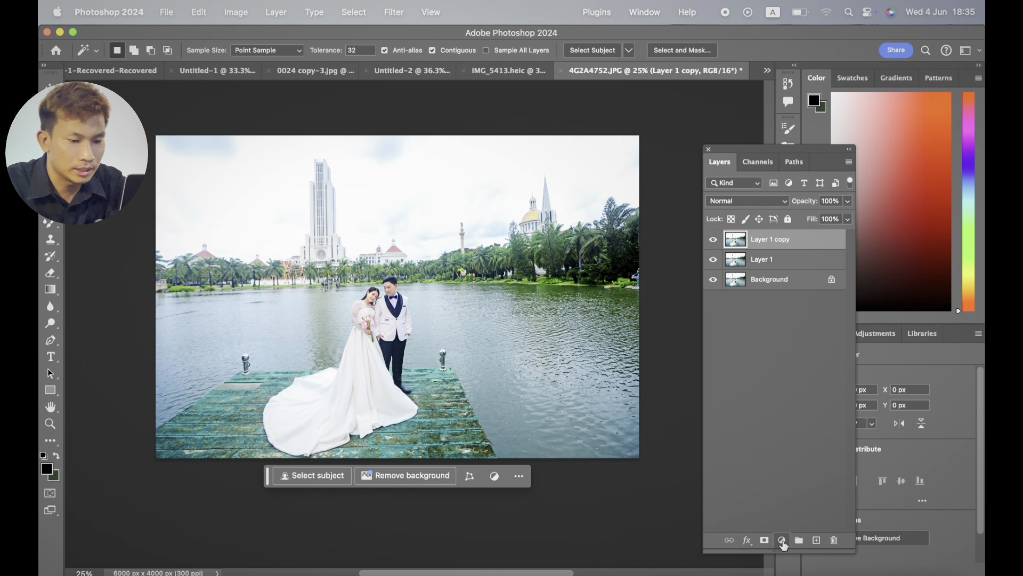
left_click(781, 540)
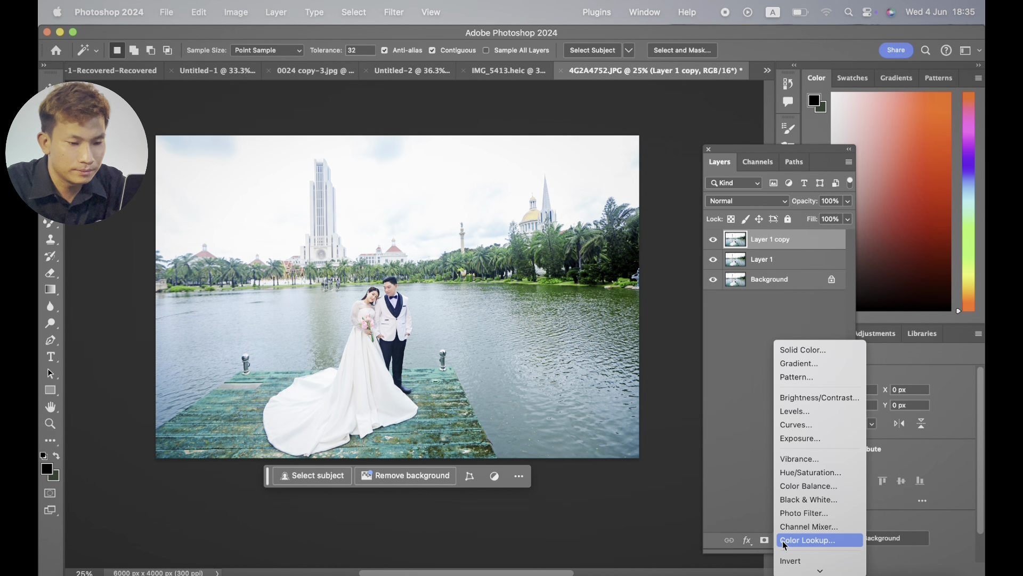
left_click(814, 569)
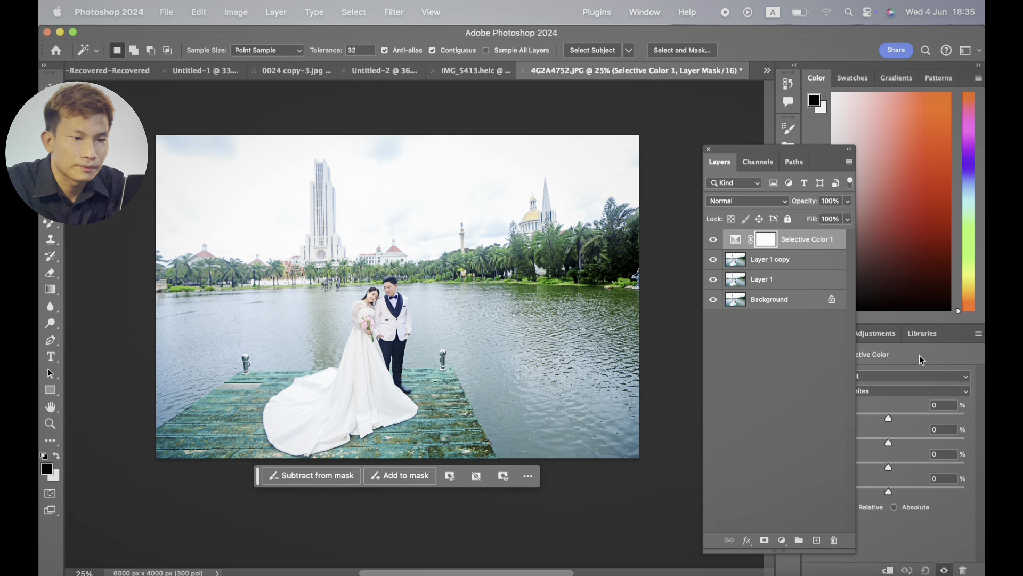
left_click_drag(813, 155, 778, 153)
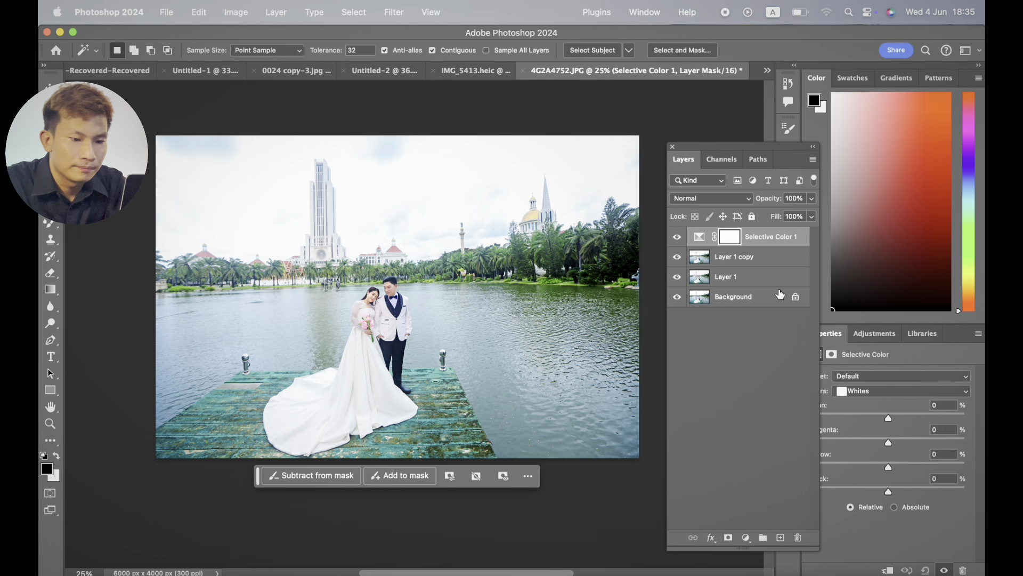
left_click_drag(755, 148, 725, 122)
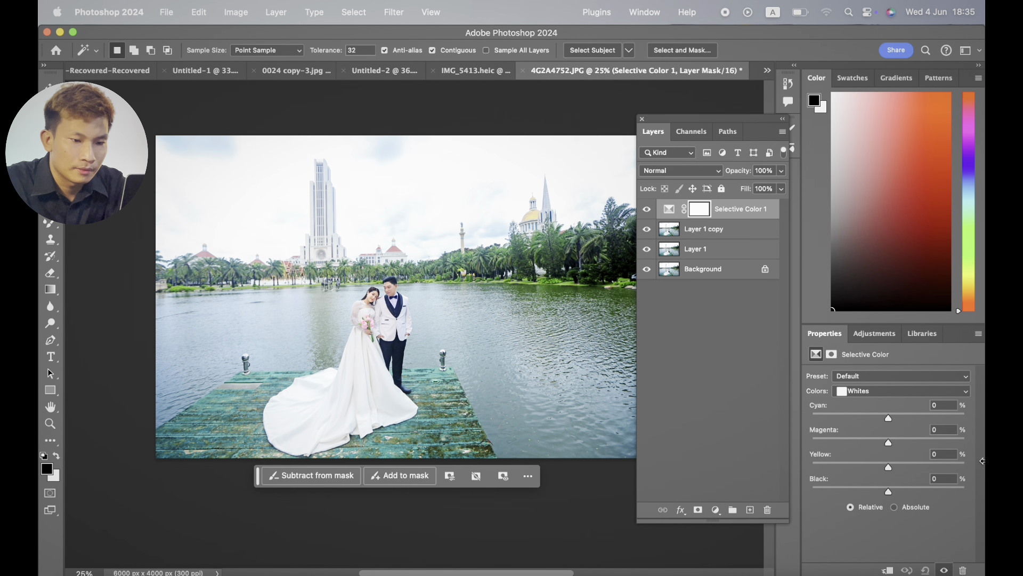
Set the Selective Color Greens to Cyan -30, Magenta -49, Yellow +20 and Black -3
left_click(875, 391)
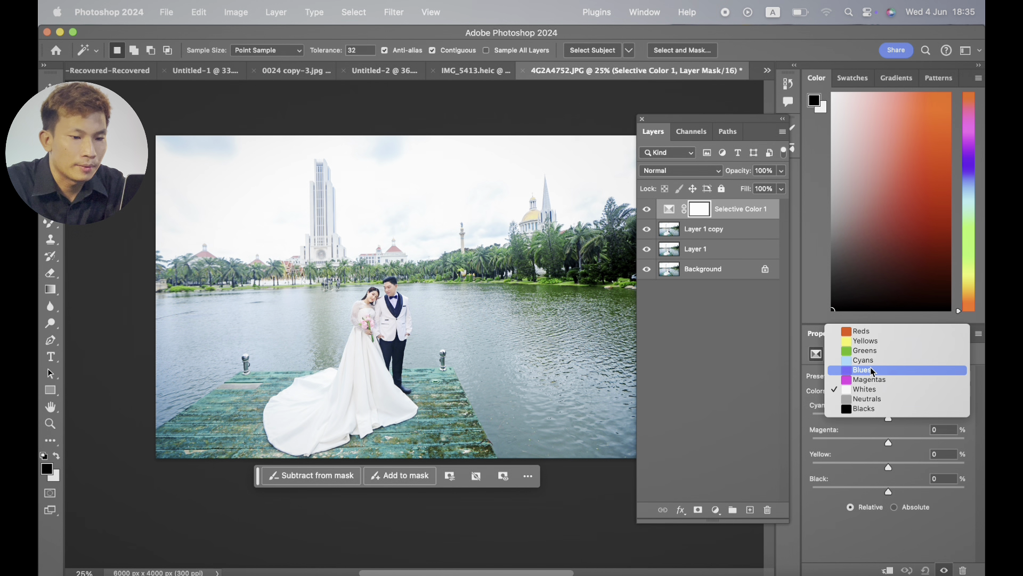
left_click(877, 352)
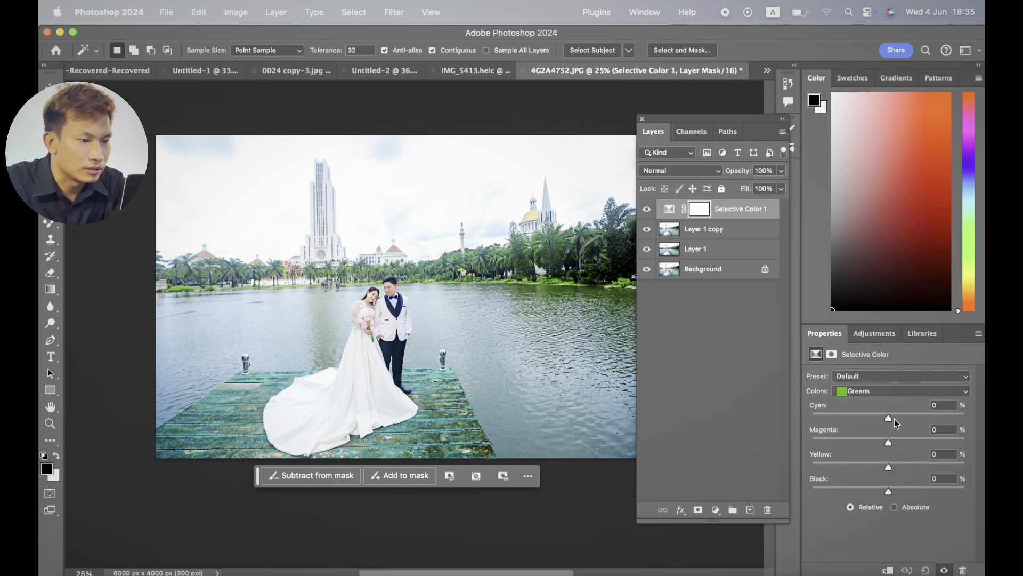
left_click_drag(890, 440, 852, 438)
left_click_drag(888, 471, 891, 509)
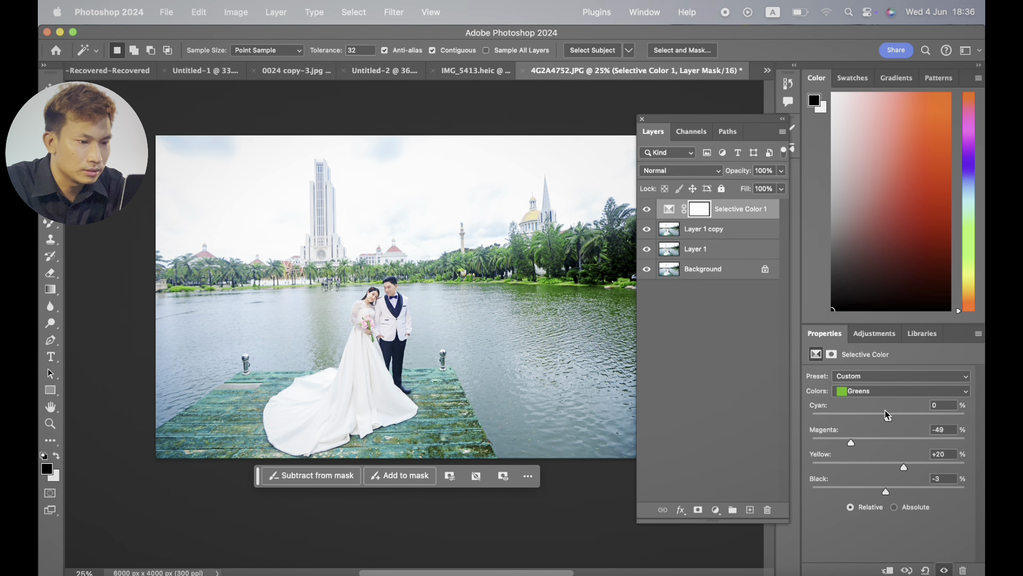
left_click_drag(889, 422, 866, 426)
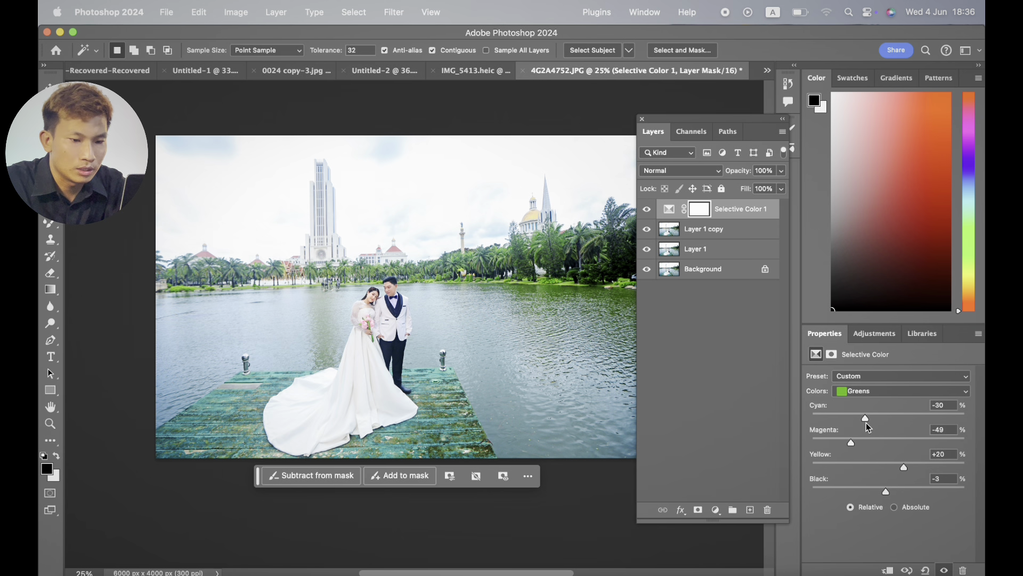
Set the Selective Color Yellows to Cyan -51, Magenta -45, Yellow +8 and Black -52
left_click(874, 392)
left_click(874, 380)
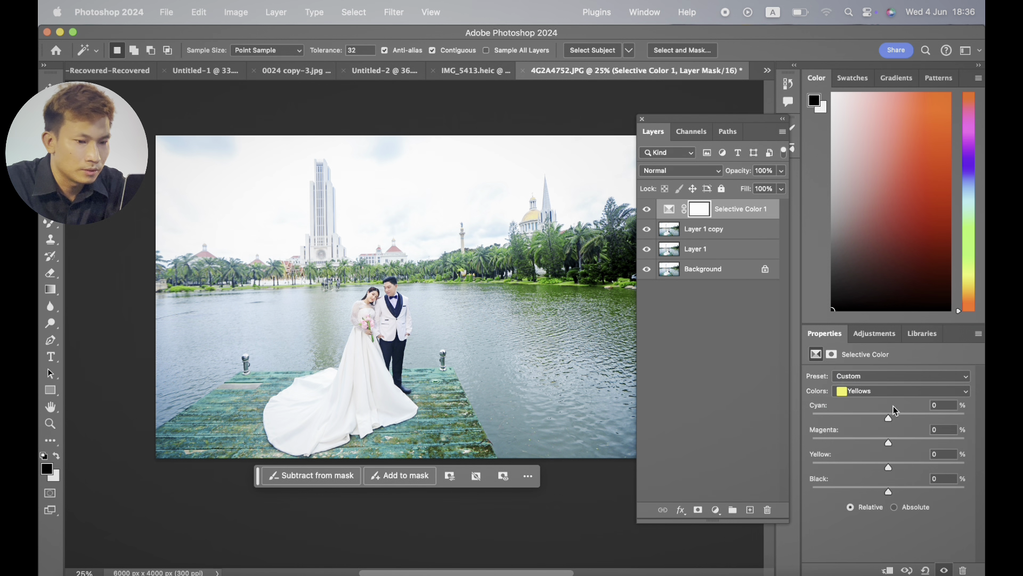
left_click_drag(889, 418, 849, 510)
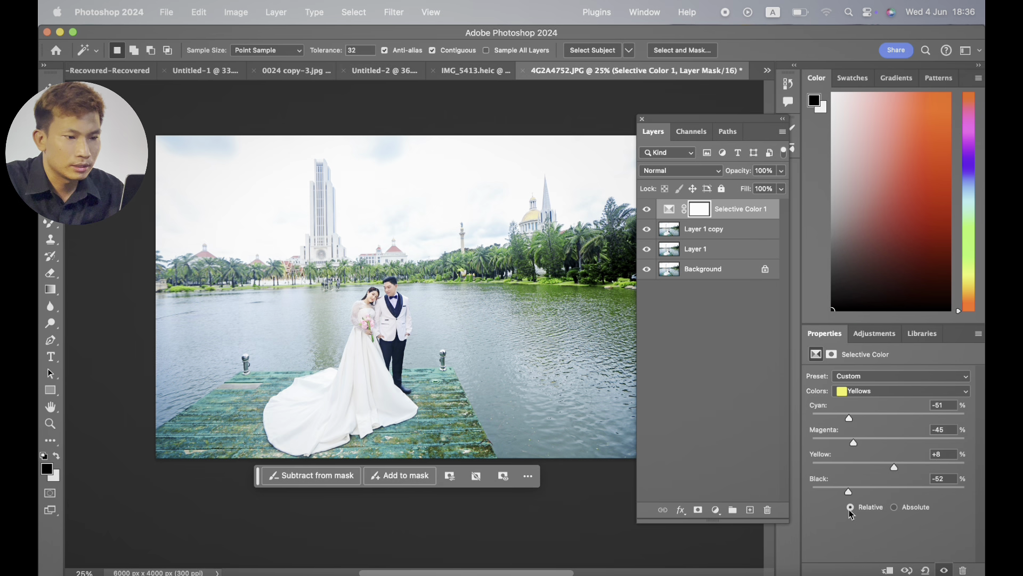
Pick the Eraser for the adjustment layer's mask and set its brush size to 150
left_click(51, 274)
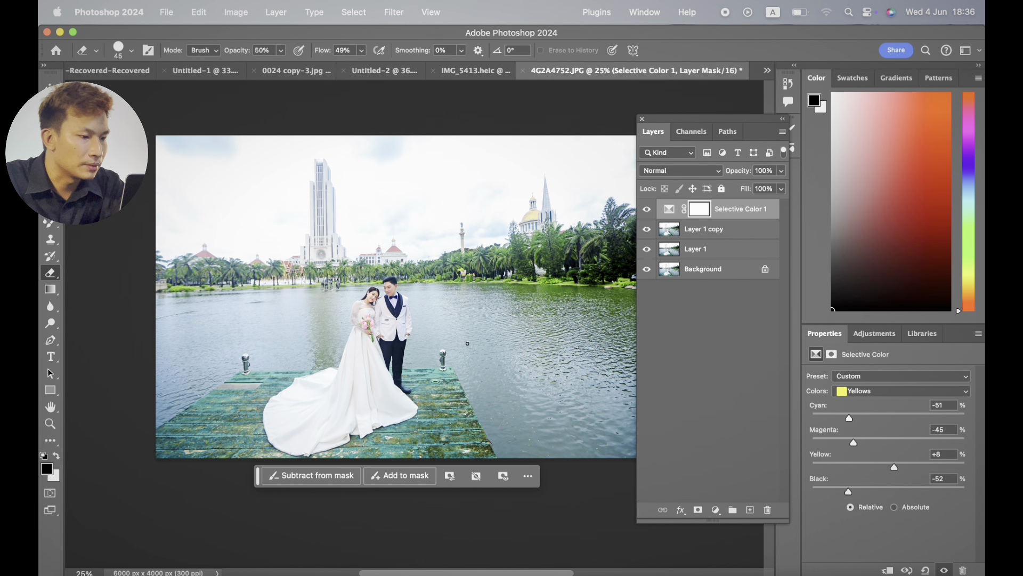
key("bracketright")
key("bracketright")
key("bracketright")
key("bracketright")
key("bracketright")
key("bracketright")
key("bracketright")
key("bracketright")
key("bracketright")
key("bracketright")
key("bracketright")
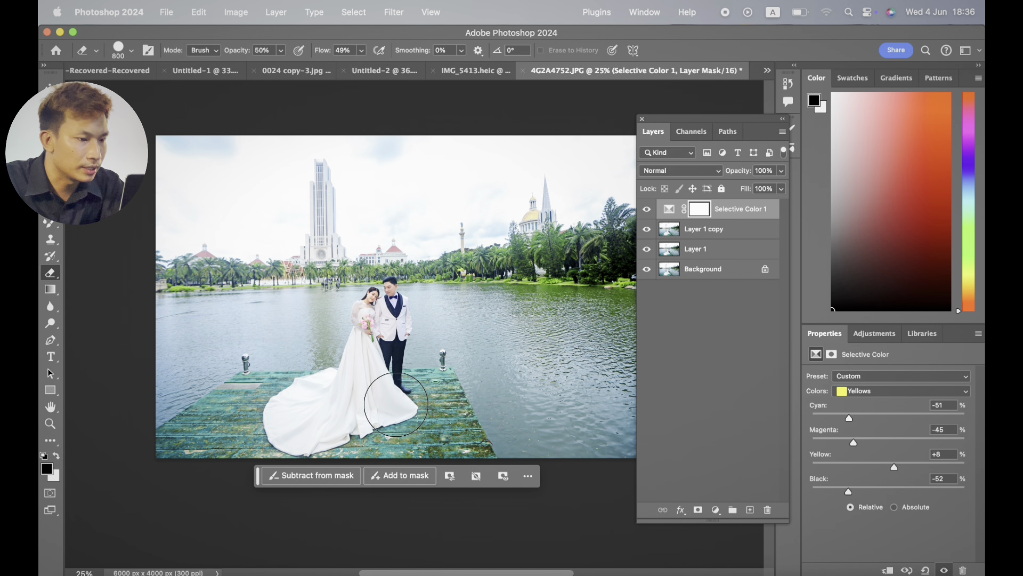
key("bracketright")
key("bracketleft")
key("bracketleft")
key("bracketleft")
key("bracketleft")
key("bracketleft")
key("bracketleft")
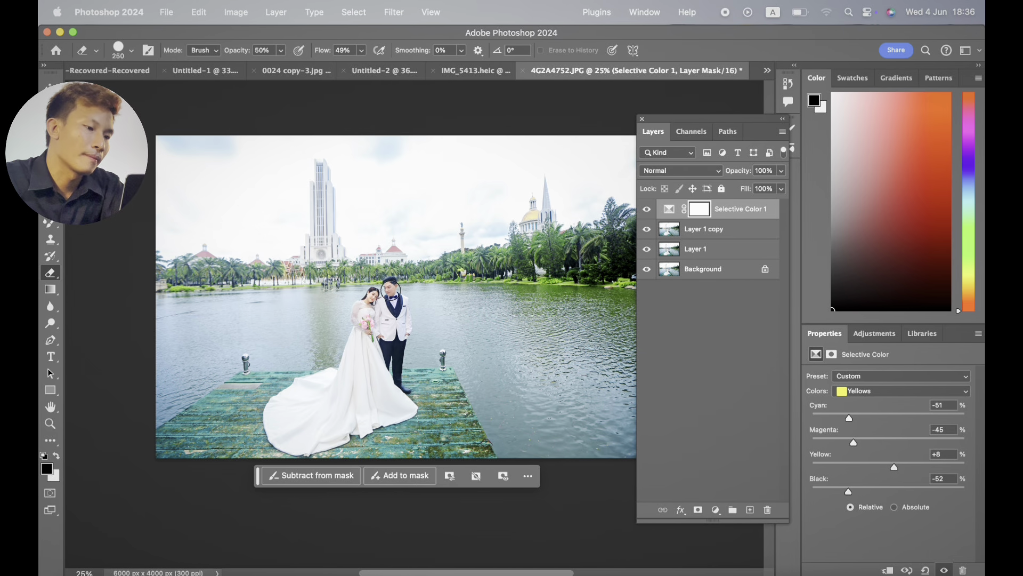
key("bracketleft")
key("bracketleft")
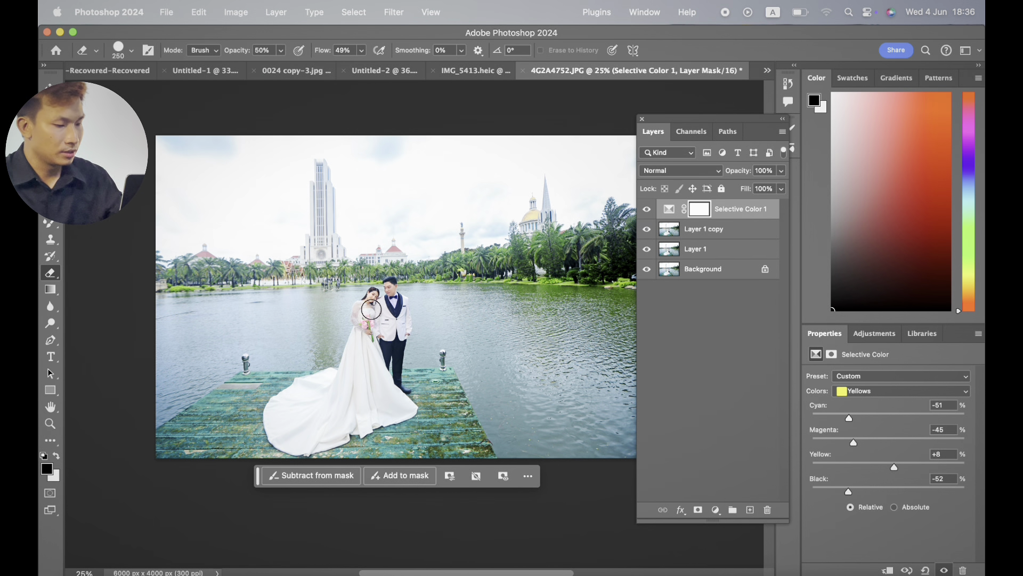
key("bracketleft")
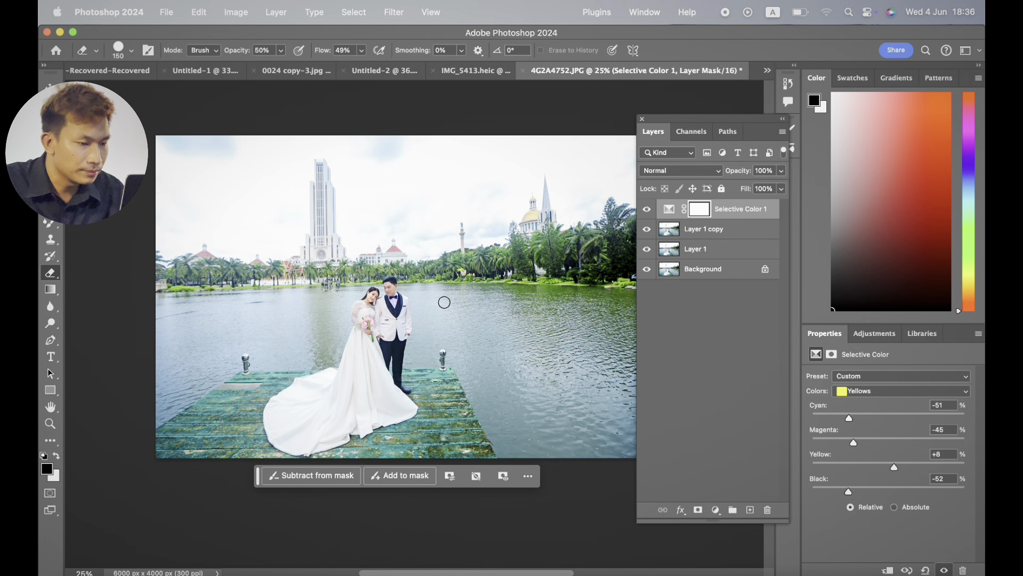
Merge the Selective Color adjustment into Layer 1 copy and convert that layer to a Smart Object
key("ctrl+e")
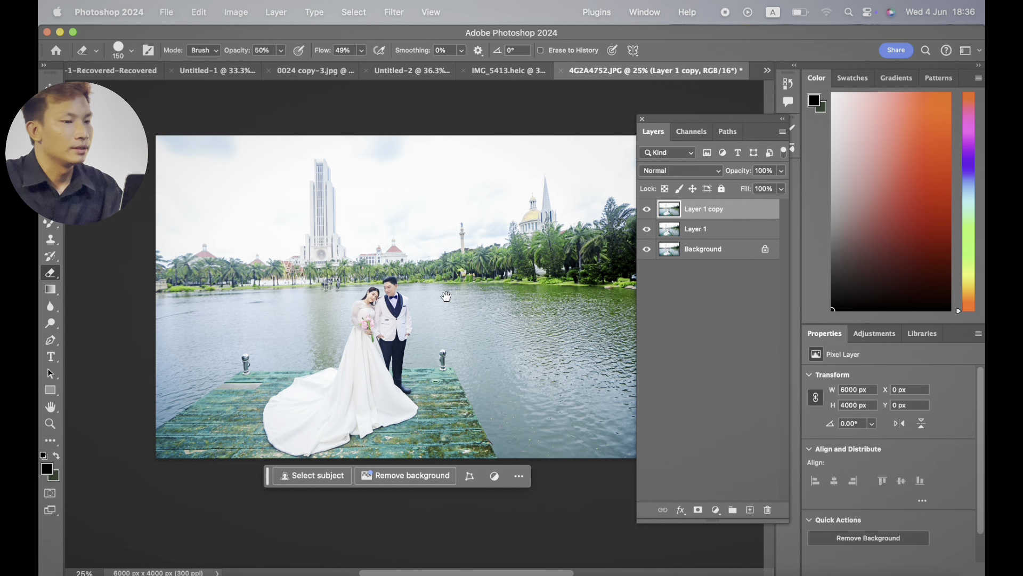
left_click_drag(445, 292, 390, 283)
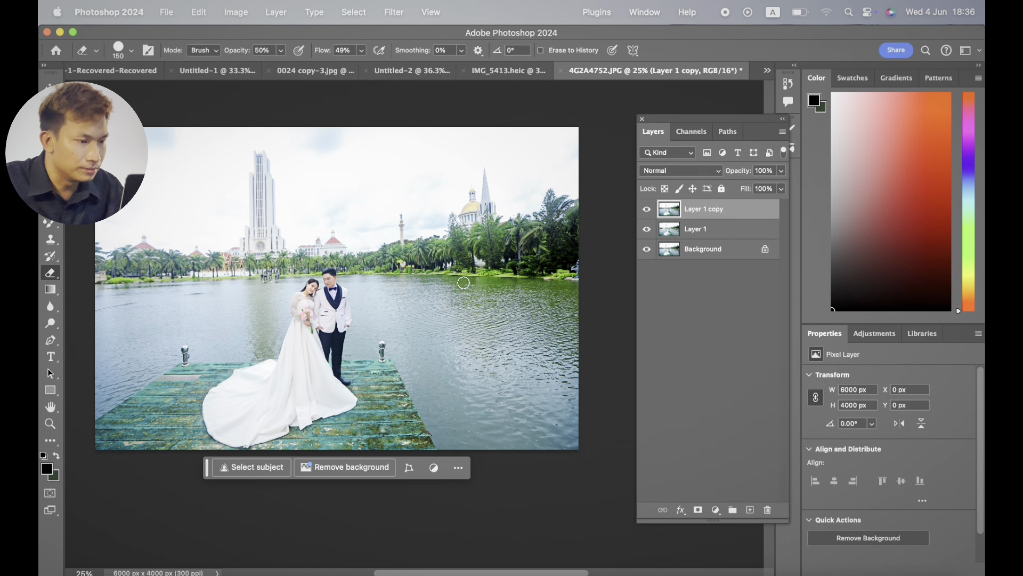
key("super+equal")
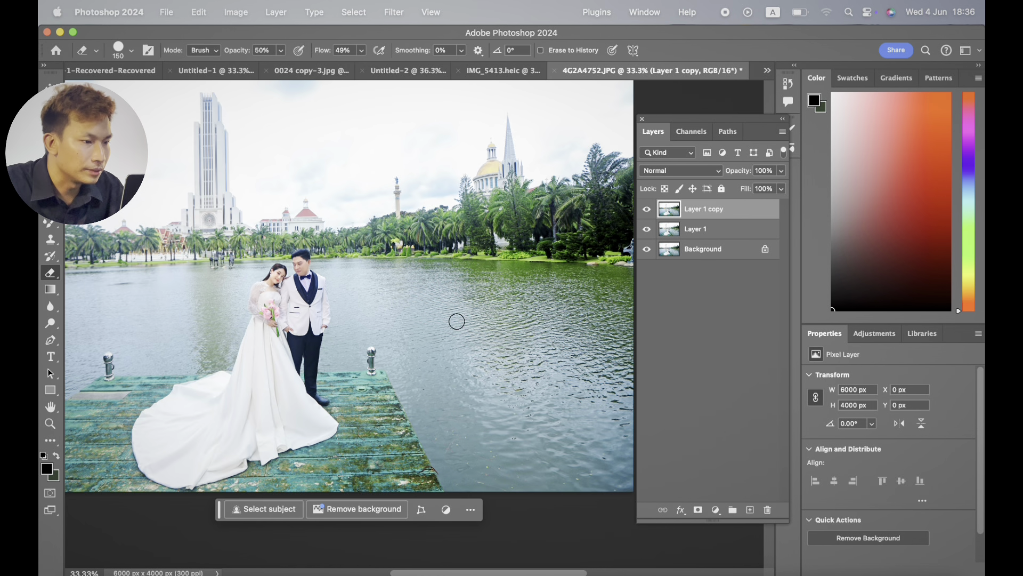
key("super+equal")
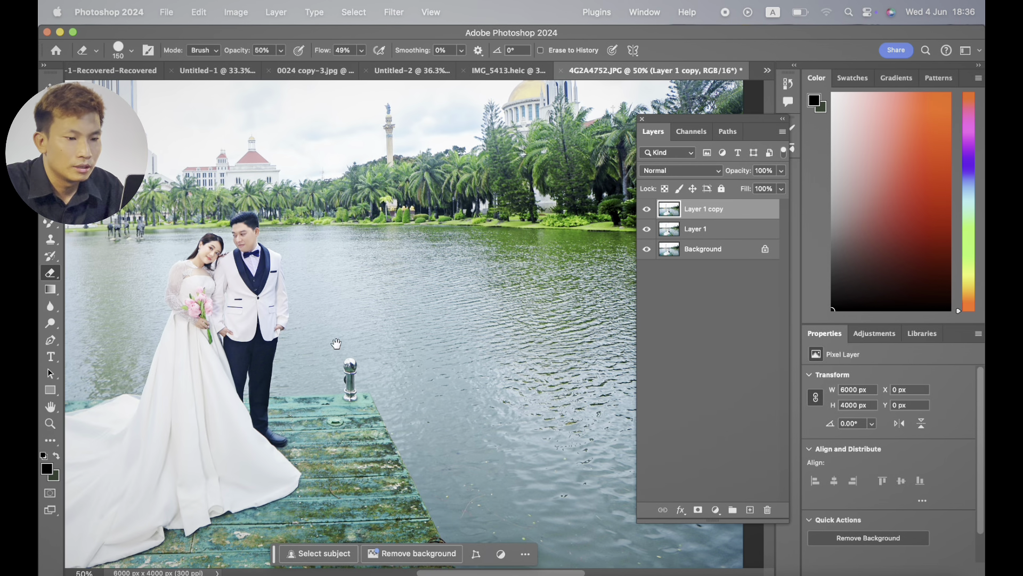
left_click_drag(256, 273, 334, 284)
right_click(733, 208)
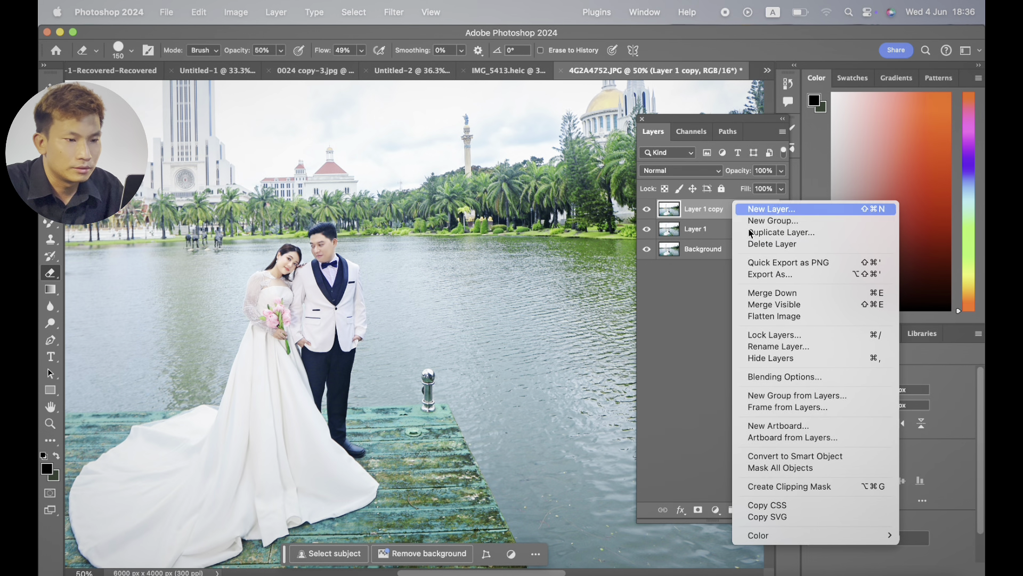
left_click(790, 457)
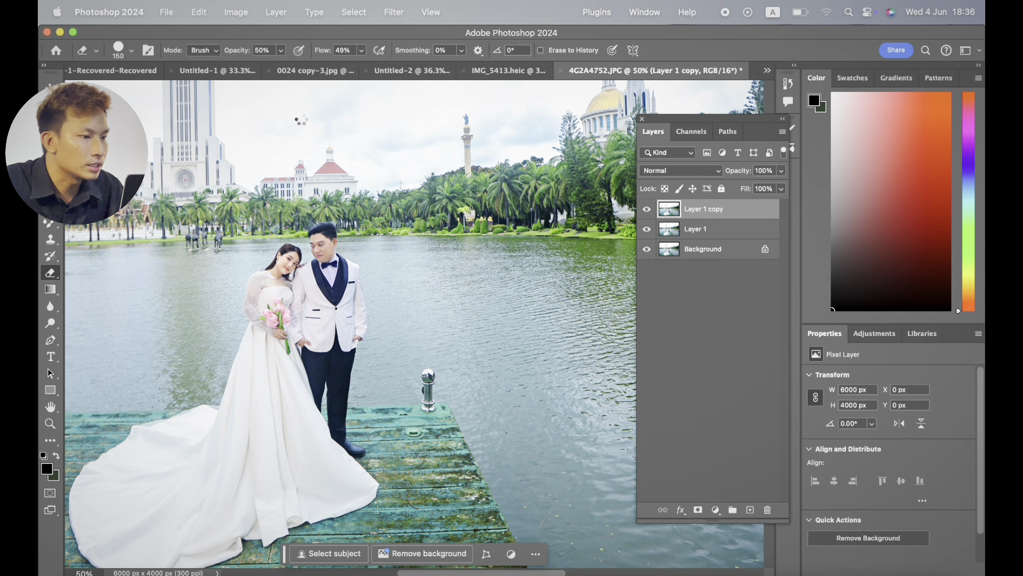
Apply a High Pass filter with a 1.3-pixel radius to the Layer 1 copy Smart Object
left_click(233, 15)
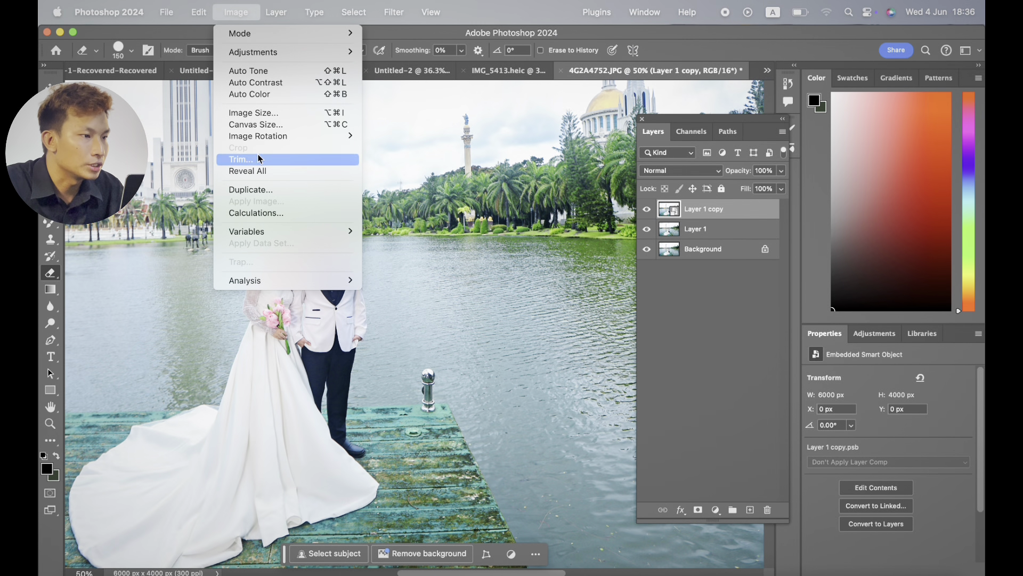
mouse_move(207, 15)
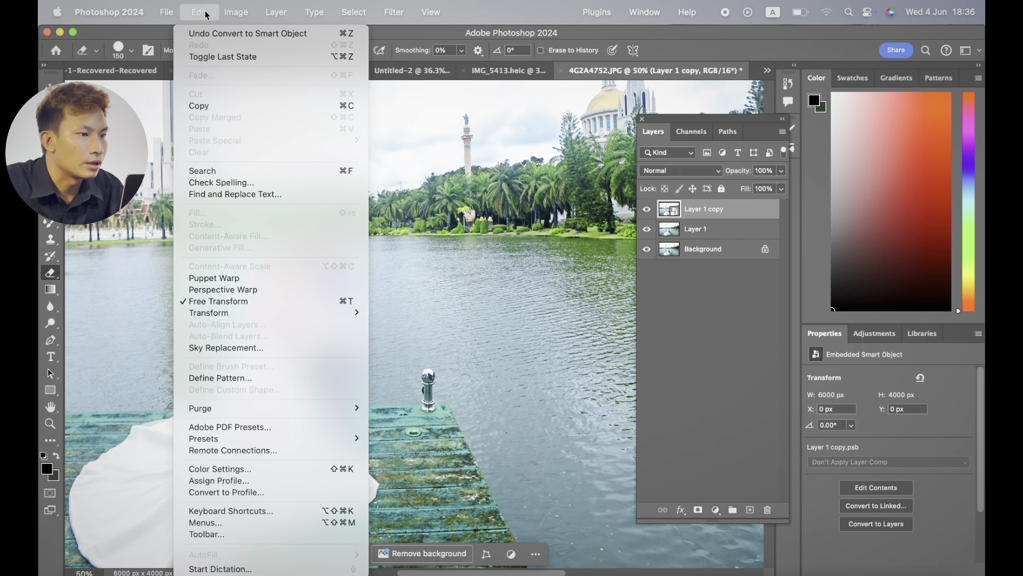
mouse_move(341, 20)
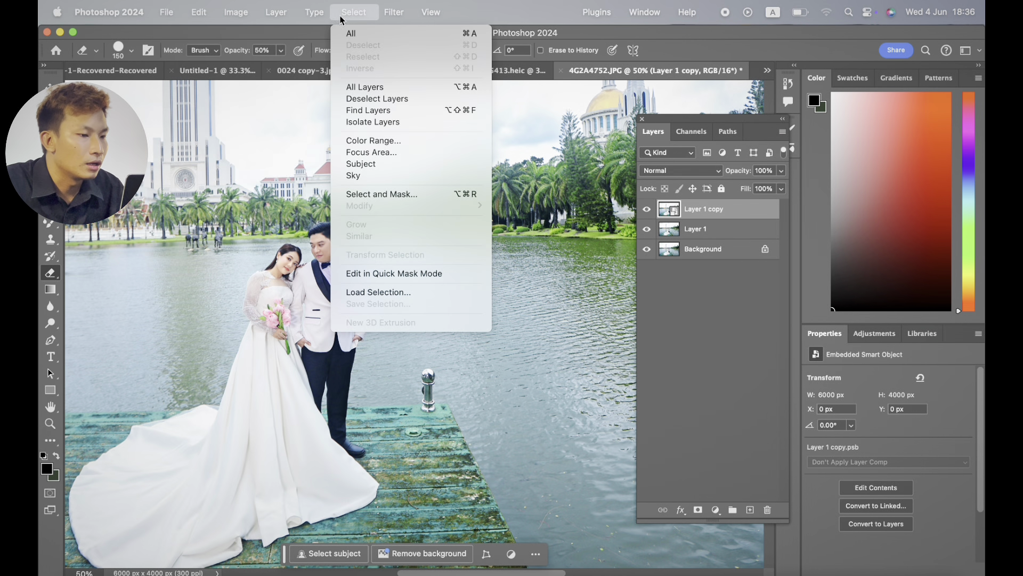
mouse_move(397, 19)
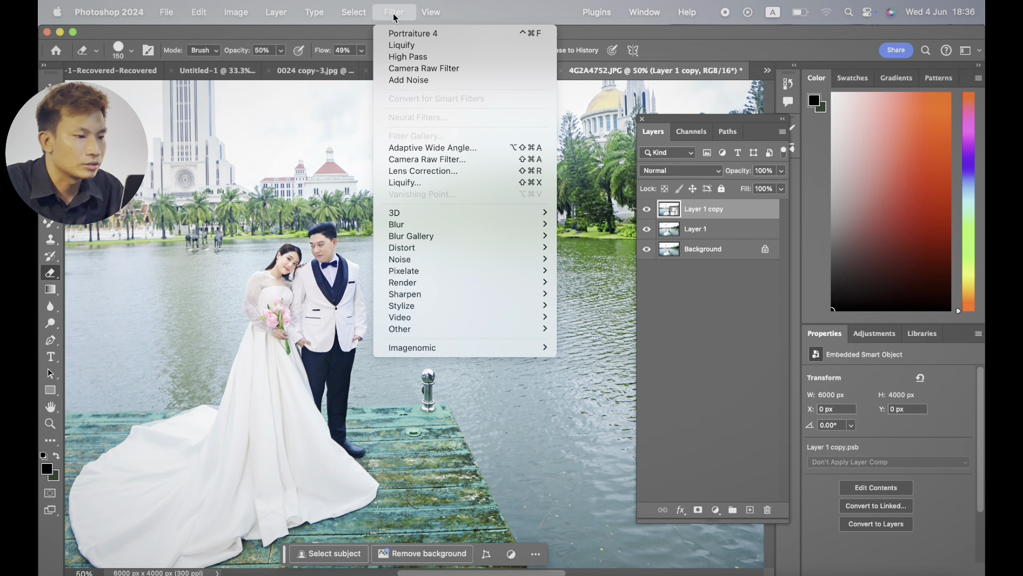
mouse_move(431, 328)
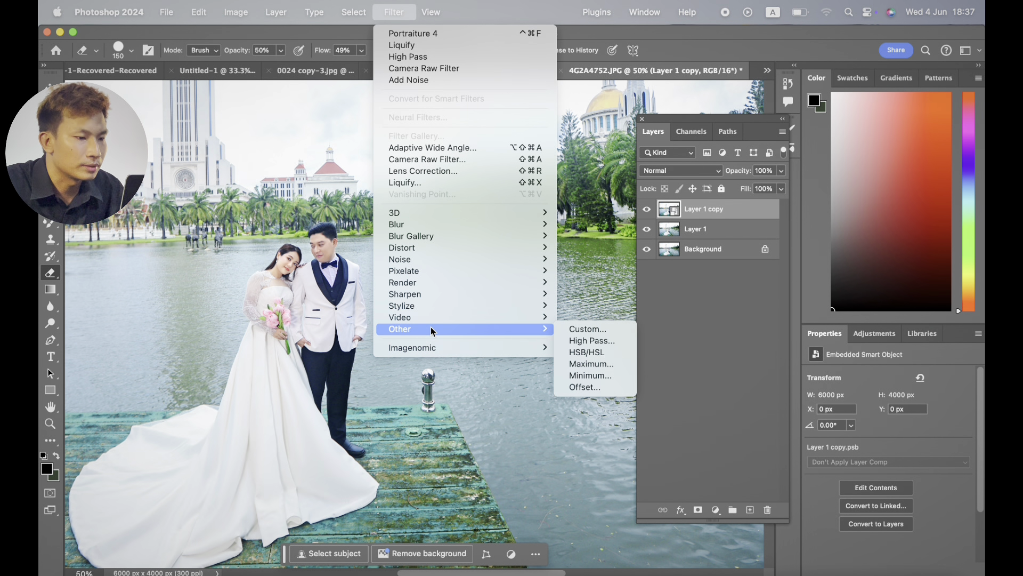
left_click(583, 343)
left_click_drag(433, 329, 431, 330)
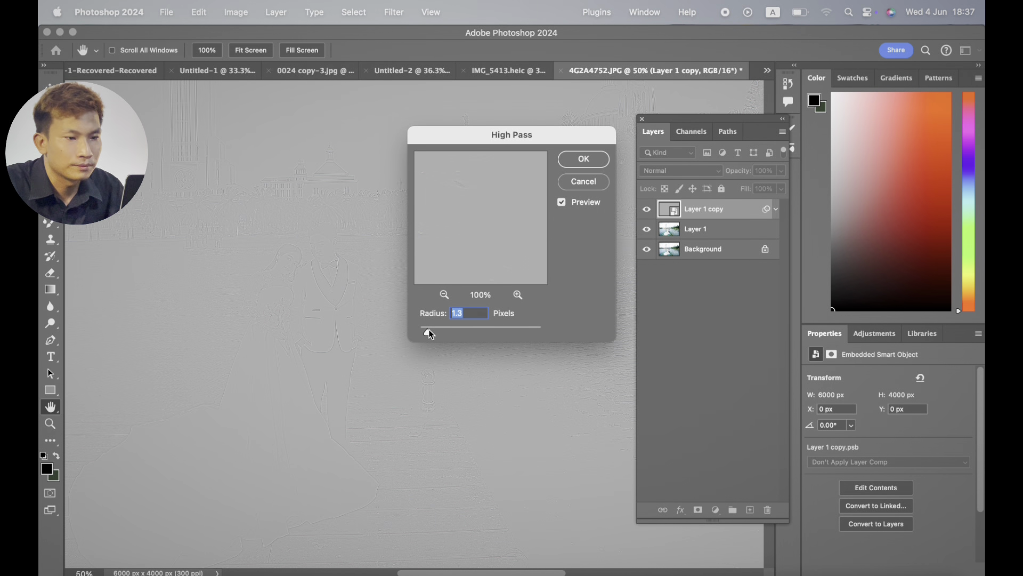
key("Return")
key("e")
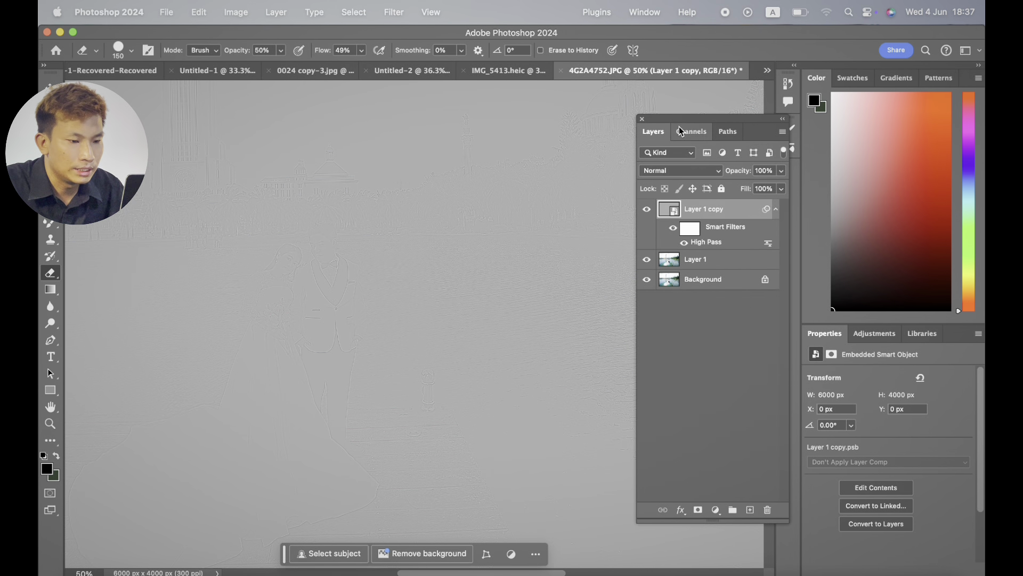
Blend the High Pass layer in Linear Light mode and set its opacity to 33%
left_click(680, 172)
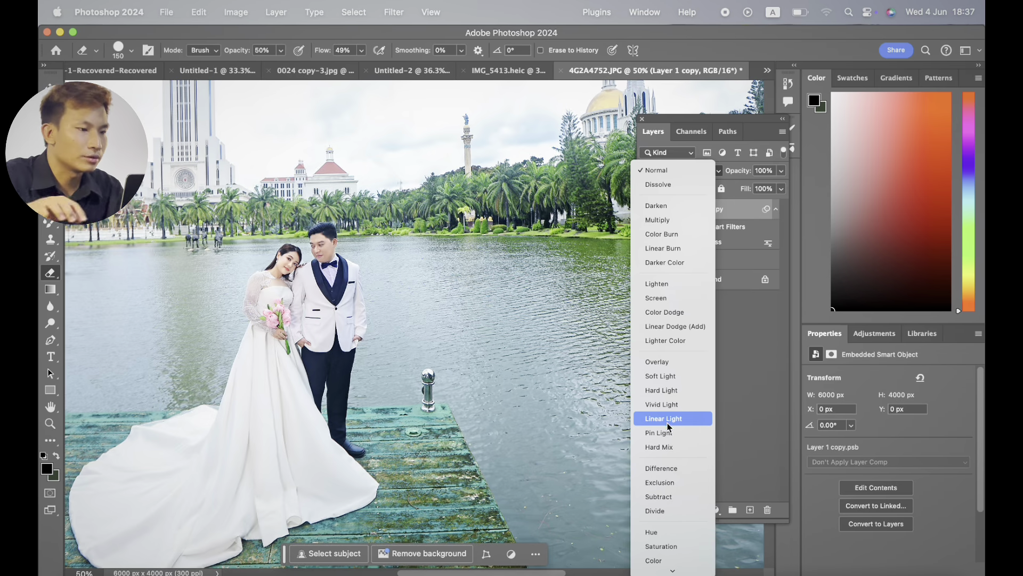
left_click(666, 419)
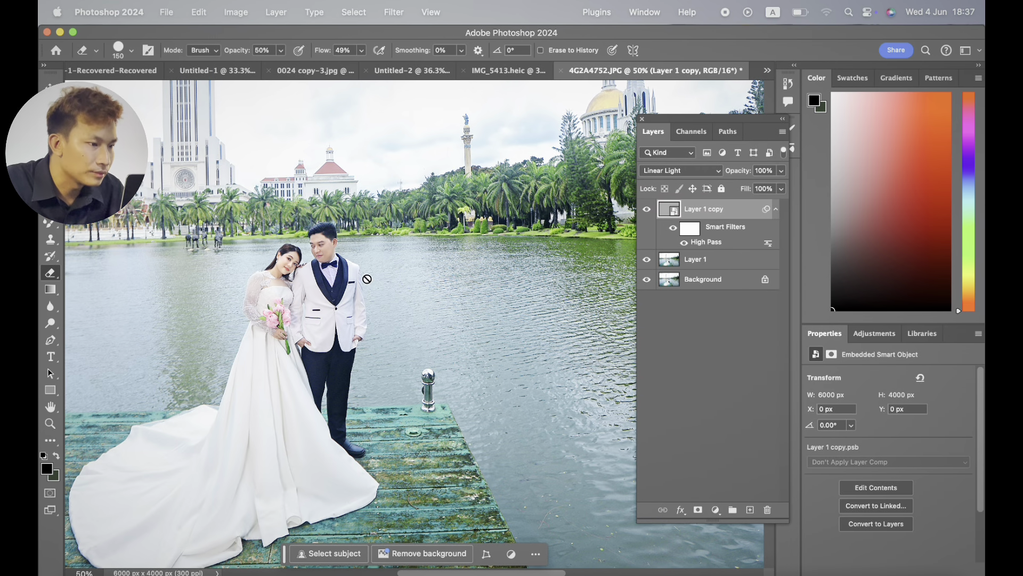
scroll(375, 279, "up", 3)
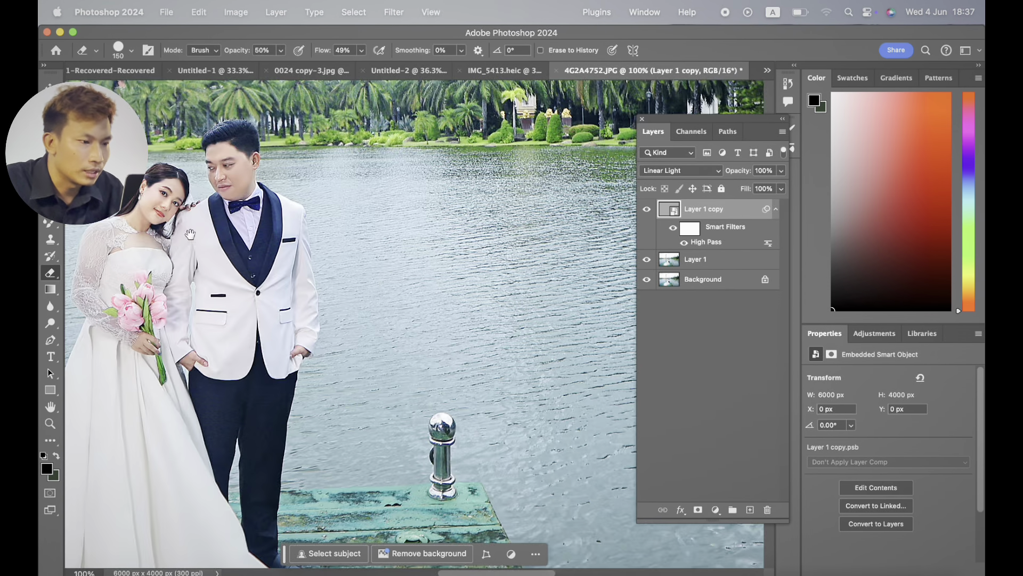
left_click_drag(204, 226, 287, 302)
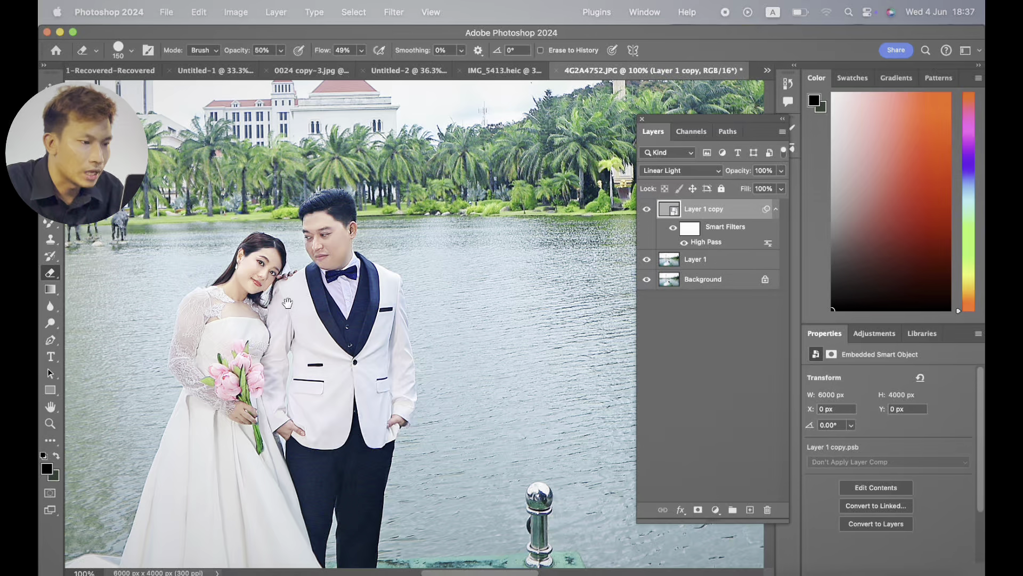
left_click(647, 210)
left_click(781, 172)
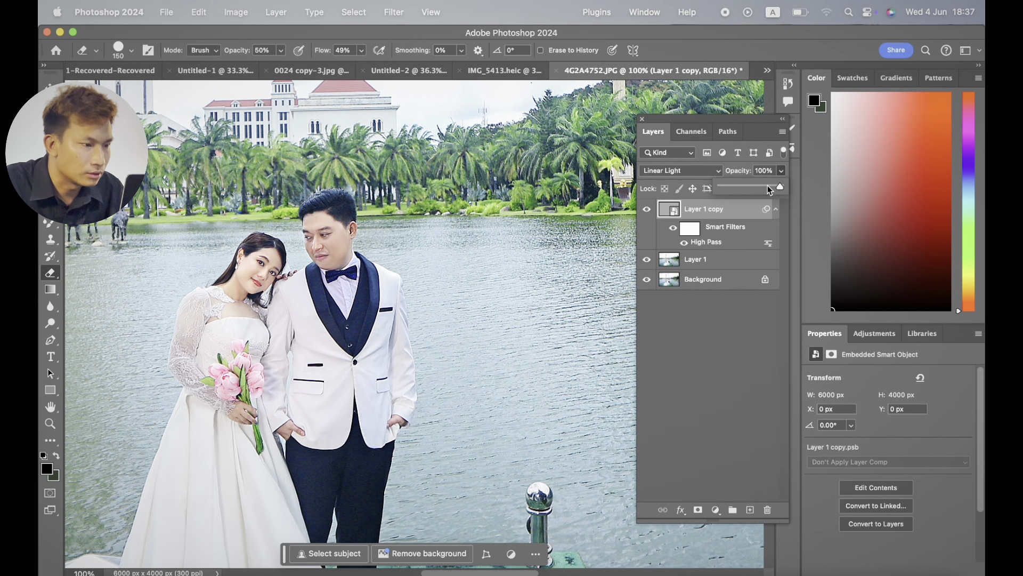
left_click_drag(752, 190, 750, 190)
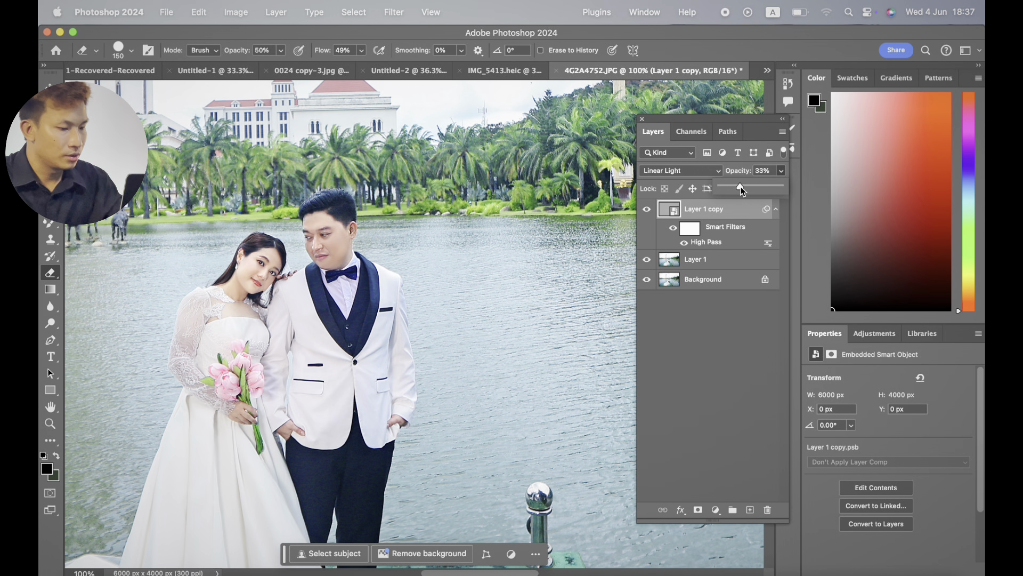
Merge the sharpened Layer 1 copy with Layer 1
left_click(722, 259)
left_click(721, 259)
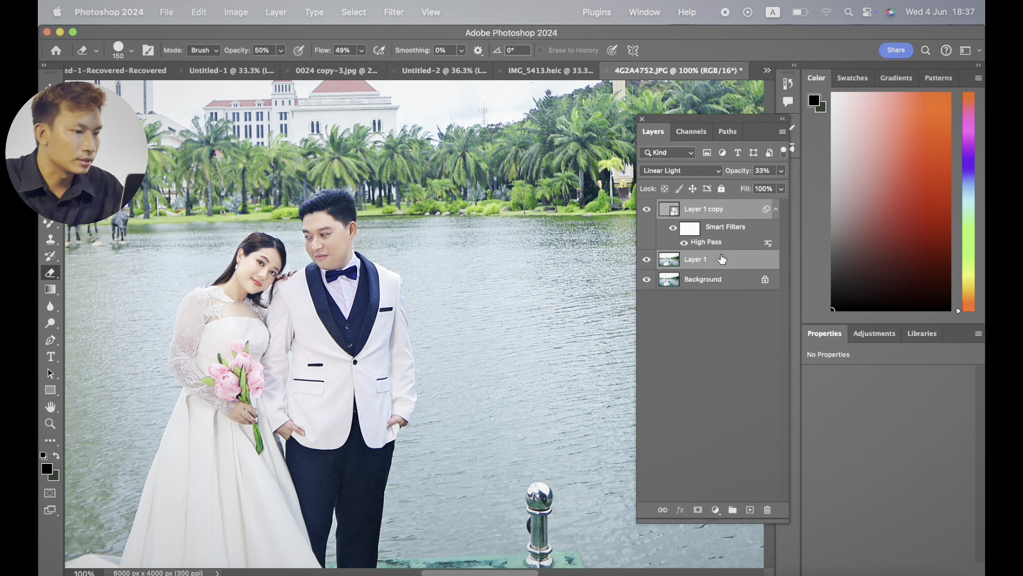
key("super+e")
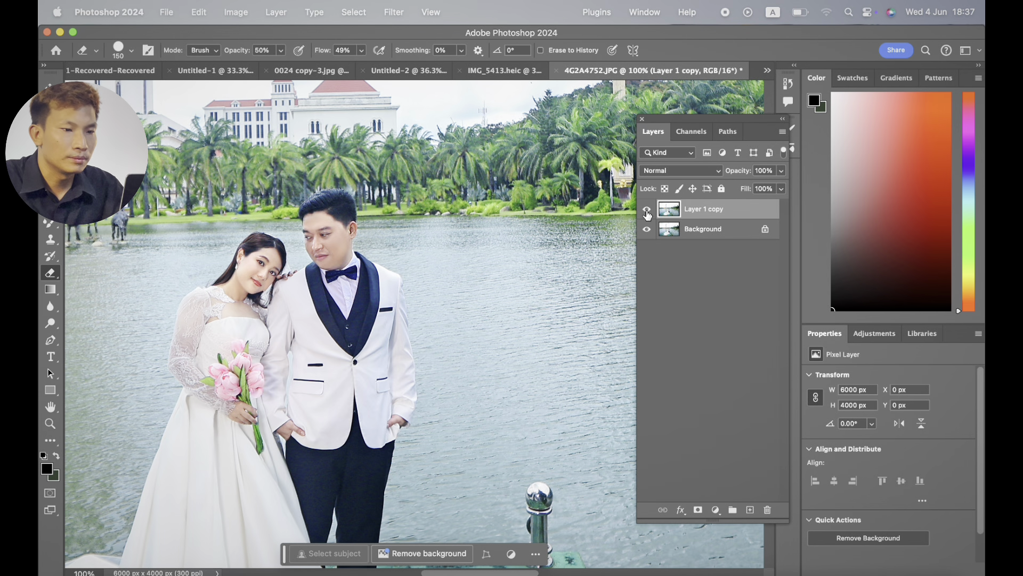
Set the merged layer's opacity to 59% and merge it into the Background
left_click(780, 171)
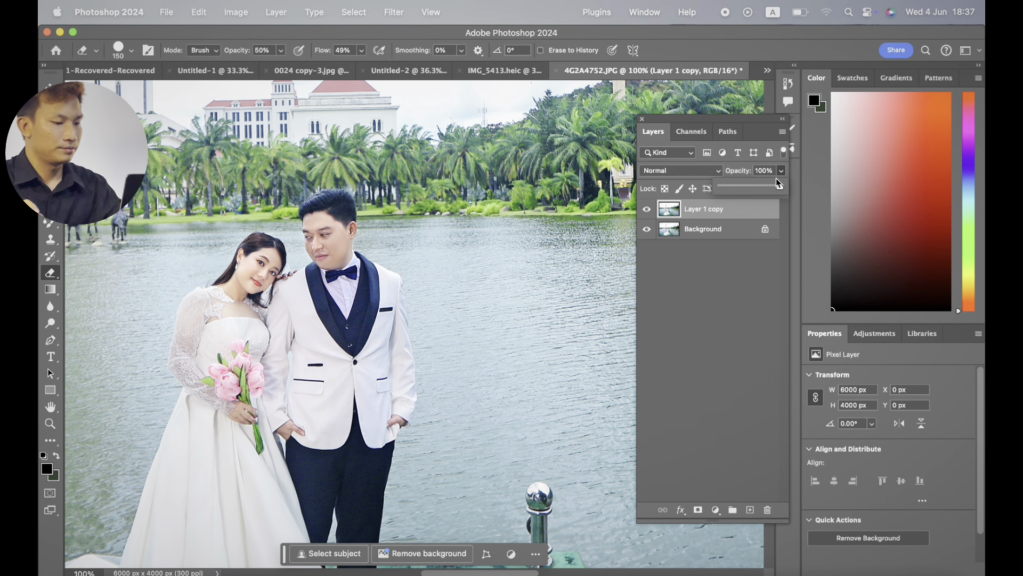
left_click_drag(761, 190, 756, 188)
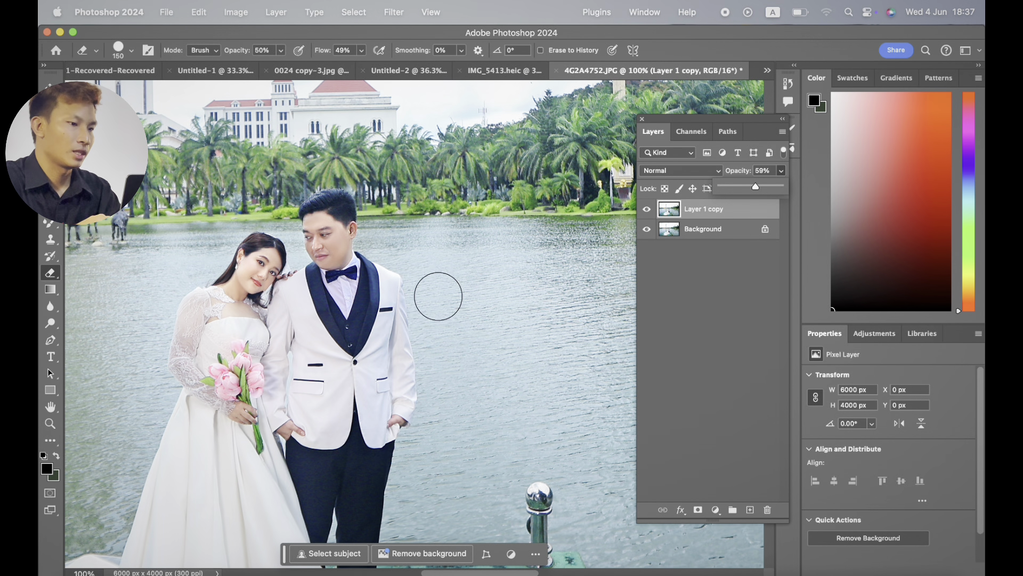
key("super+minus")
key("super+minus")
key("super+minus")
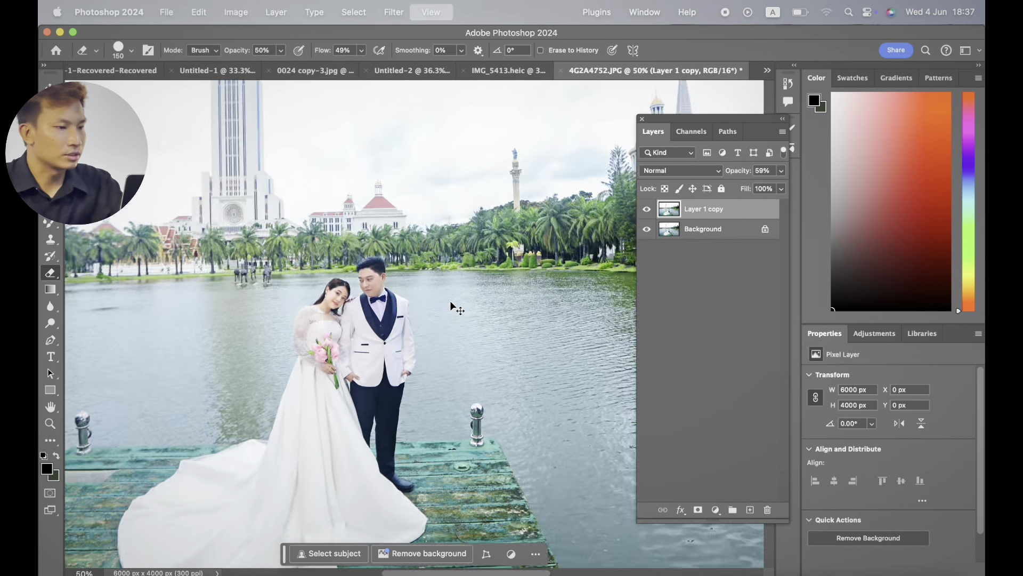
key("super+z")
key("super+z")
key("super+z")
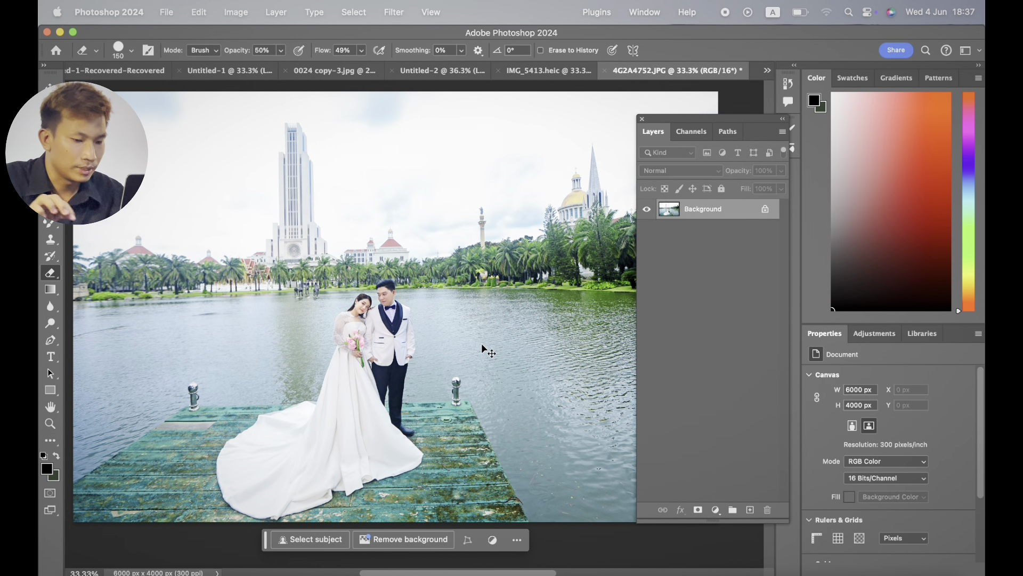
Duplicate the Background and brighten the couple's skin with the Dodge tool, using Midtones, 50% exposure and brush sizes of 125 to 150
key("super+shift+z")
left_click(50, 323)
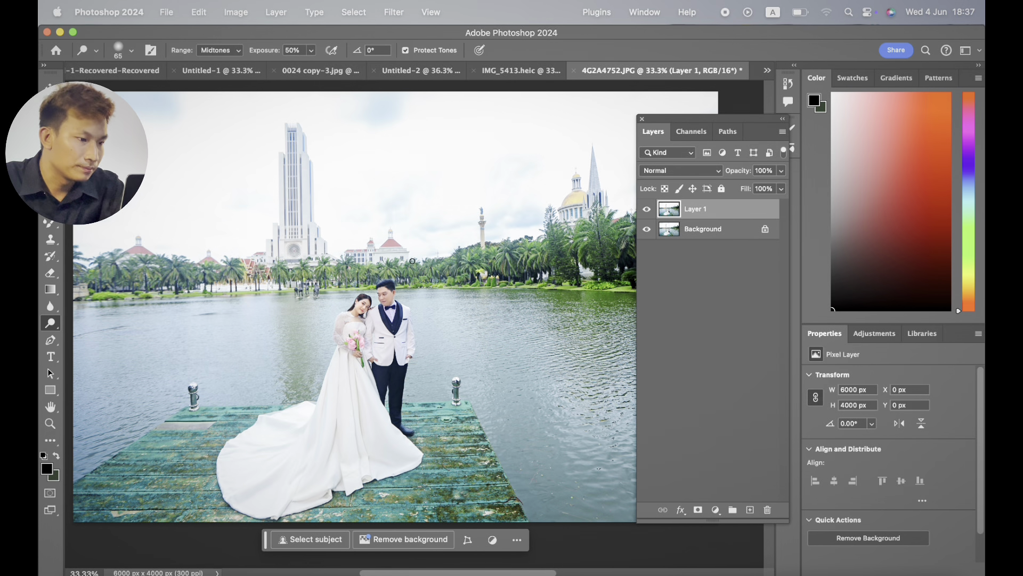
key("super+plus")
key("super+plus")
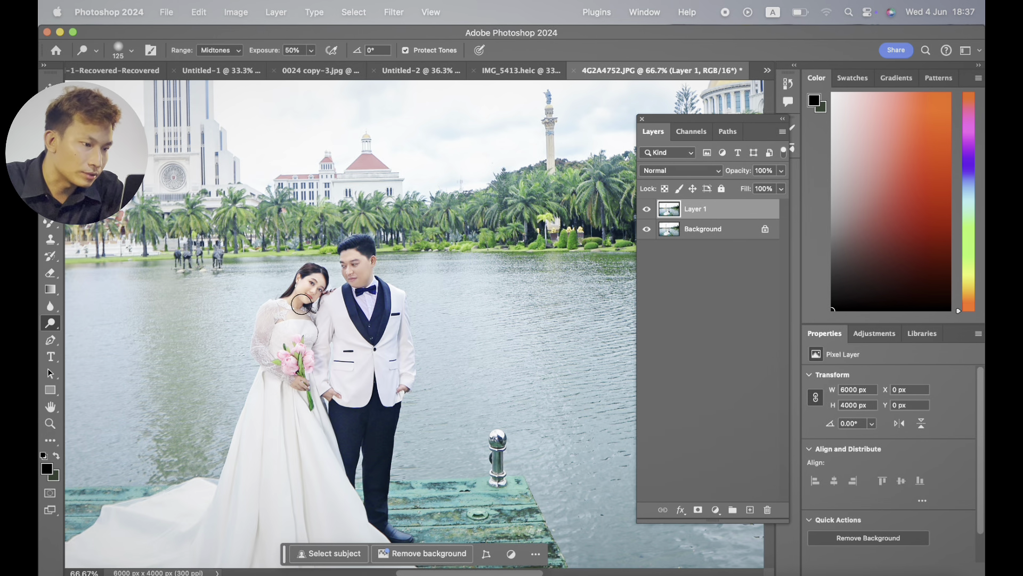
key("bracketright")
key("bracketright")
key("bracketright")
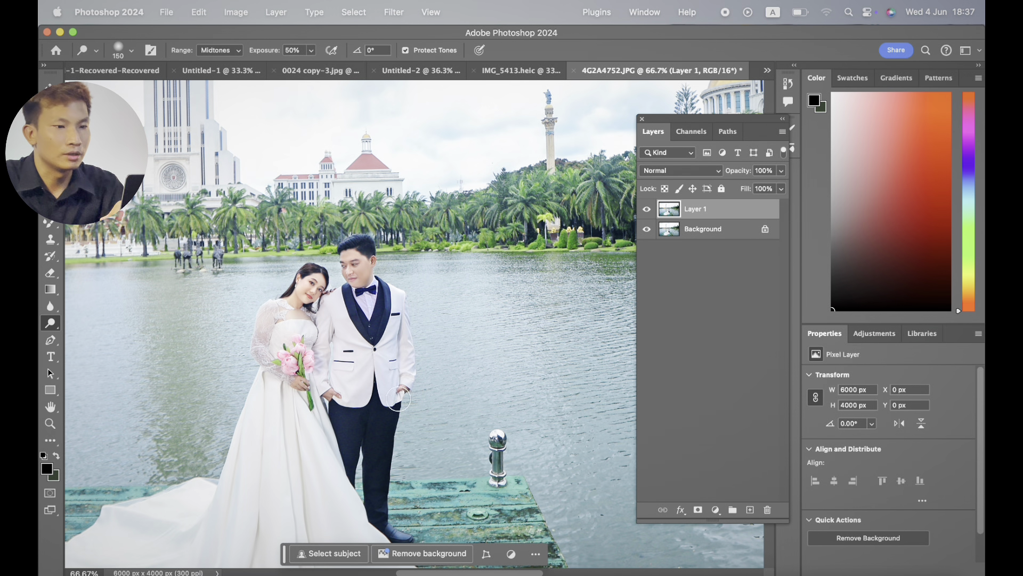
key("bracketleft")
key("bracketright")
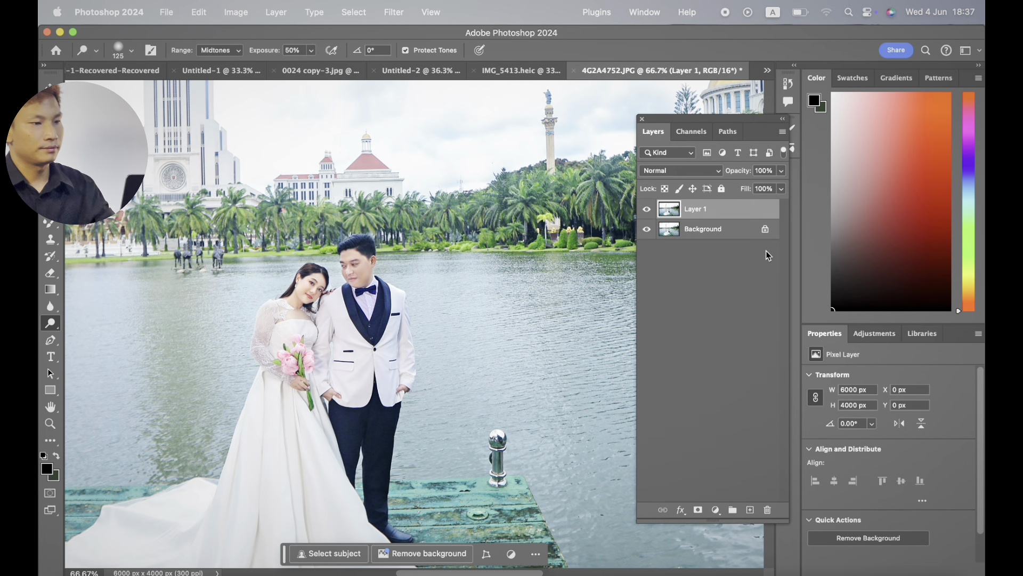
Set Layer 1's opacity to 54% and merge it into the Background
left_click_drag(780, 174, 761, 187)
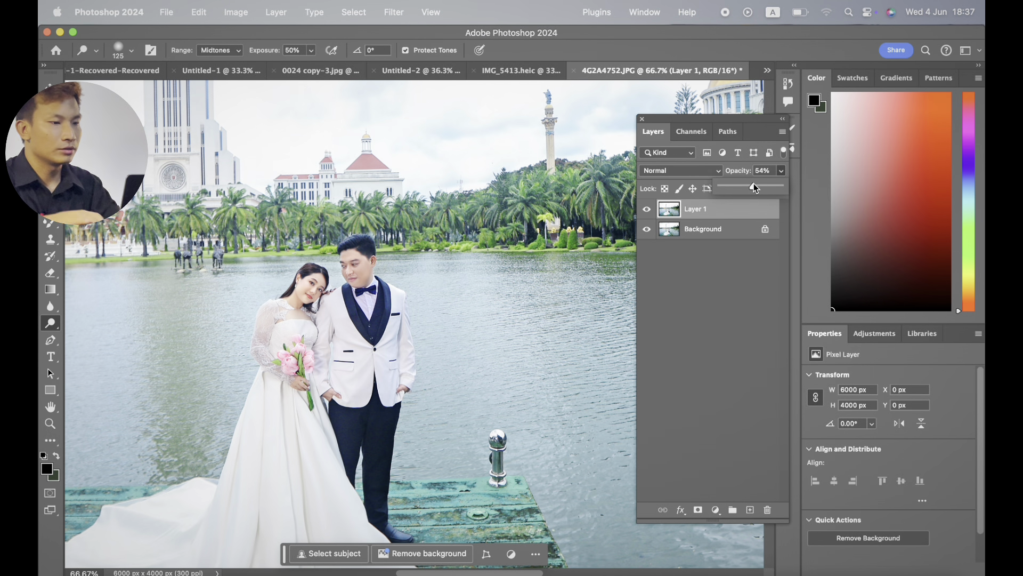
key("super+minus")
key("super+minus")
key("super+minus")
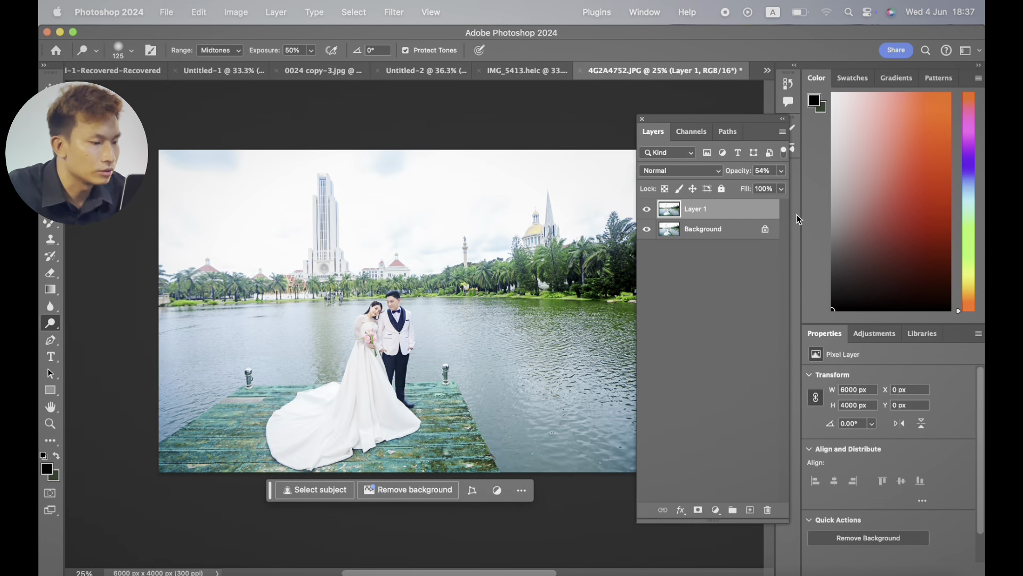
left_click_drag(543, 309, 501, 286)
key("super+z")
Duplicate the Background twice and apply Levels with a black input of 11 to the top copy
key("super+j")
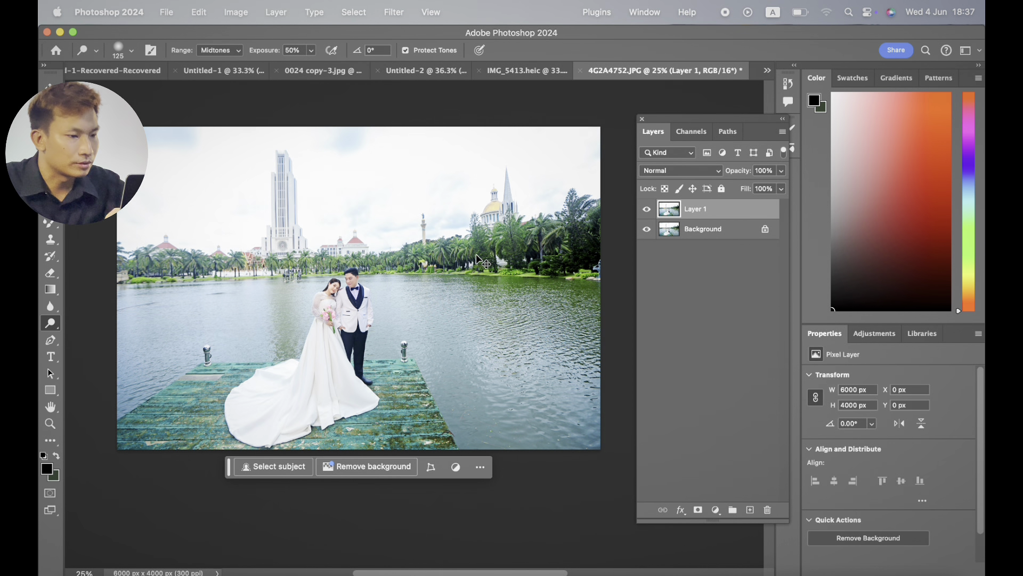
key("super+j")
key("super+l")
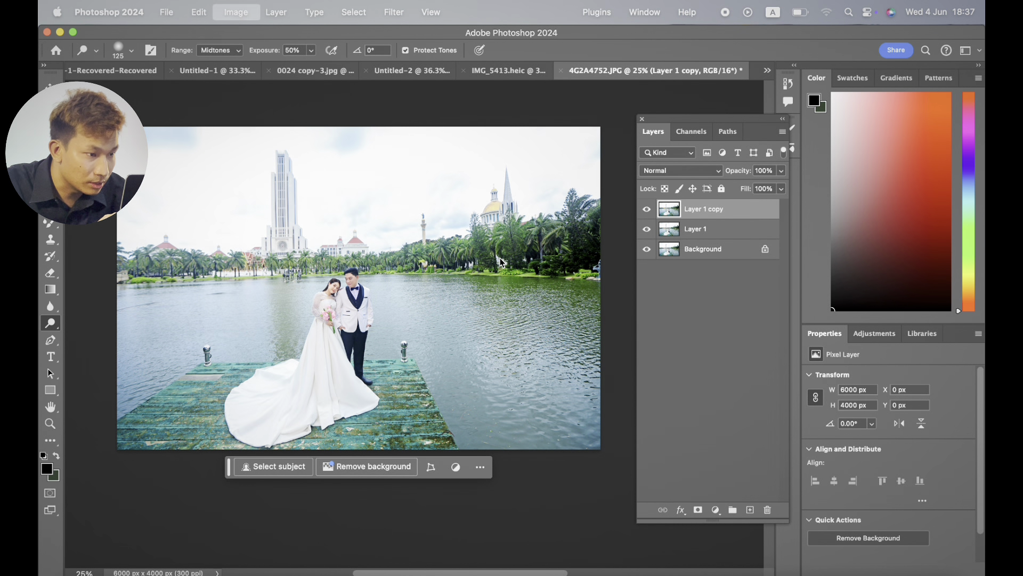
left_click_drag(542, 356, 545, 358)
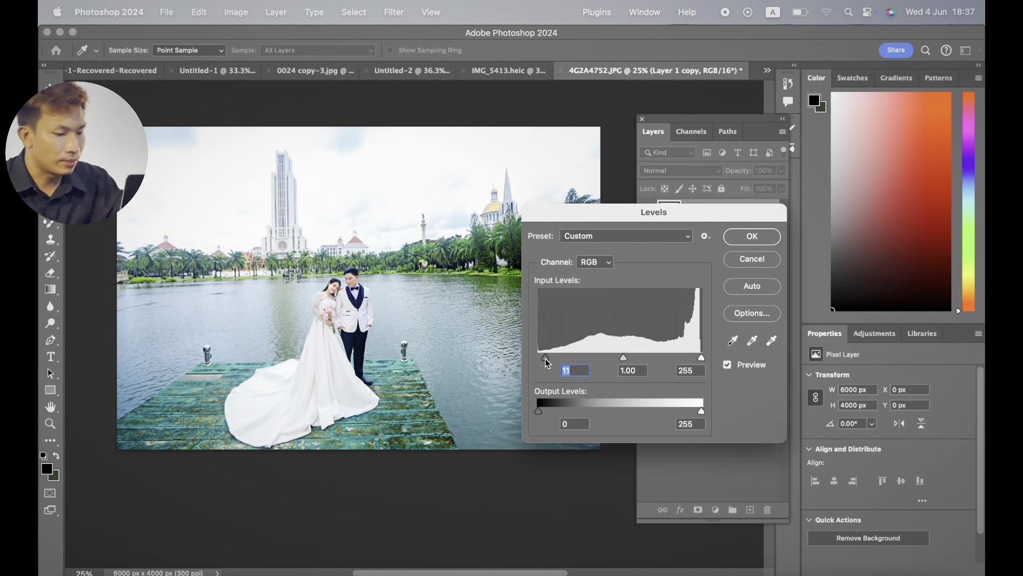
left_click(753, 239)
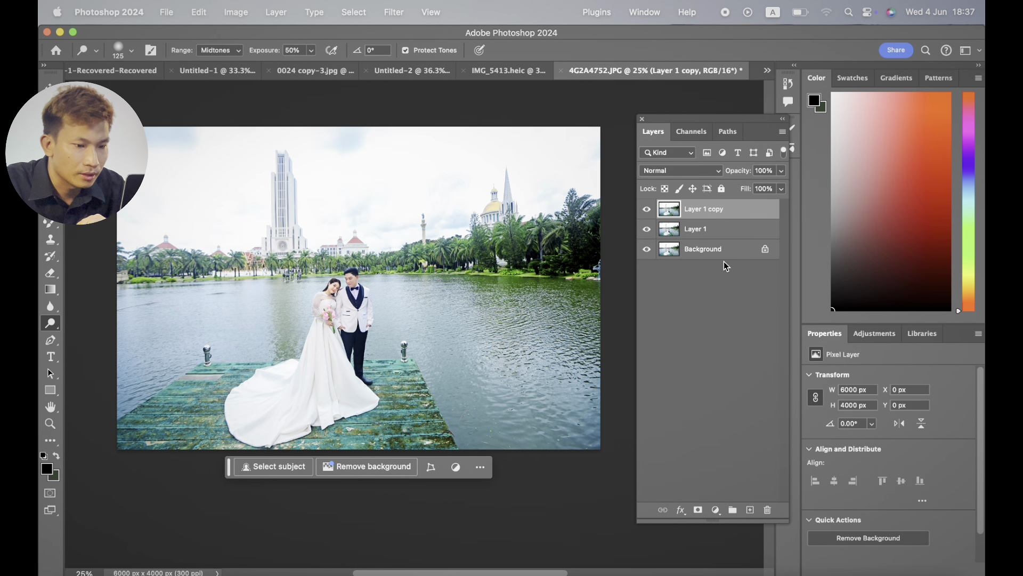
Apply Curves to Layer 1 copy with the white-point input at 248 for RGB and 249 for Blue
key("super+m")
left_click_drag(750, 277, 745, 205)
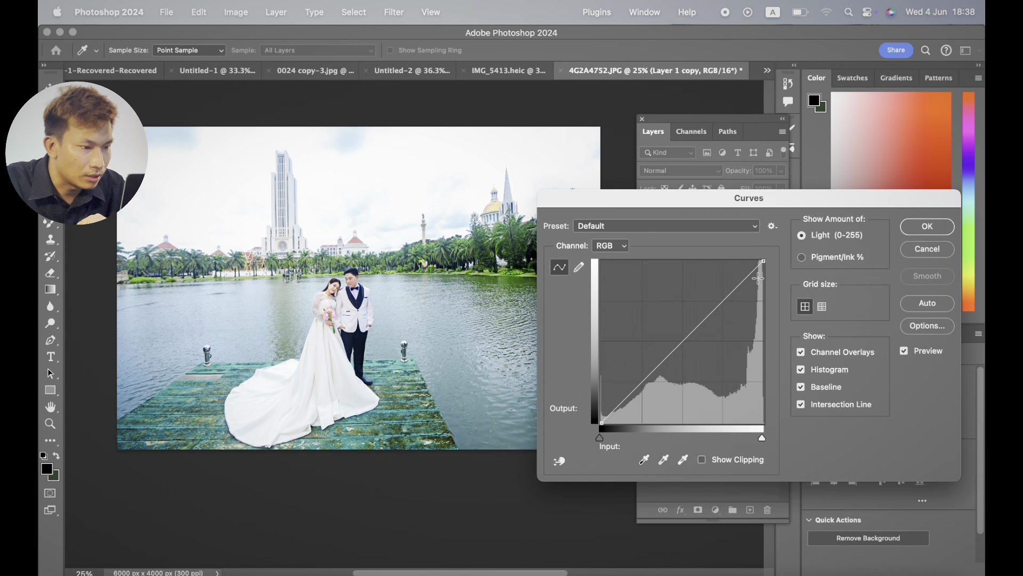
mouse_move(762, 438)
left_mouse_down()
mouse_move(750, 436)
mouse_move(758, 438)
left_mouse_up()
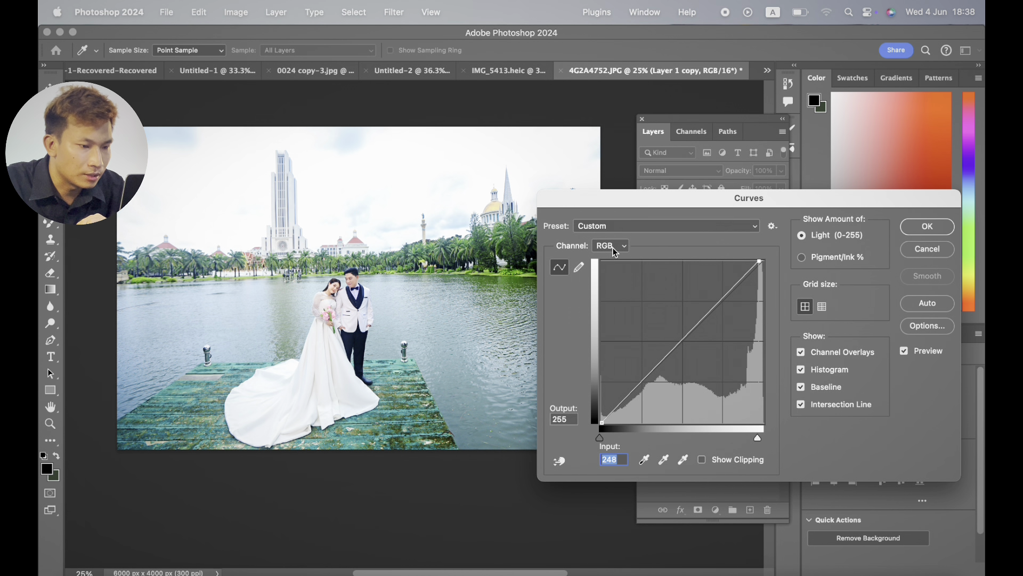
left_click(615, 248)
left_click(613, 286)
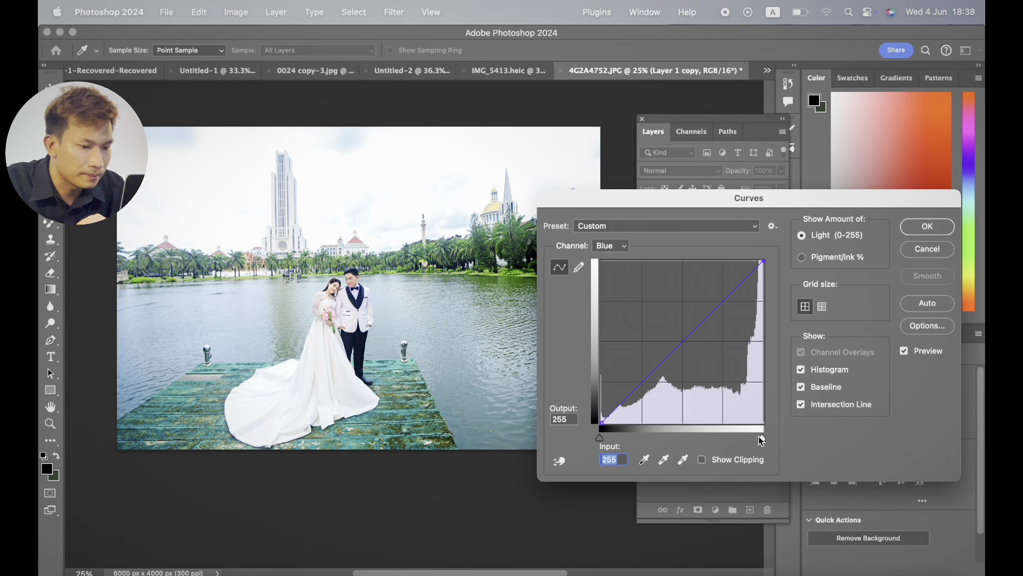
left_click_drag(761, 440, 759, 440)
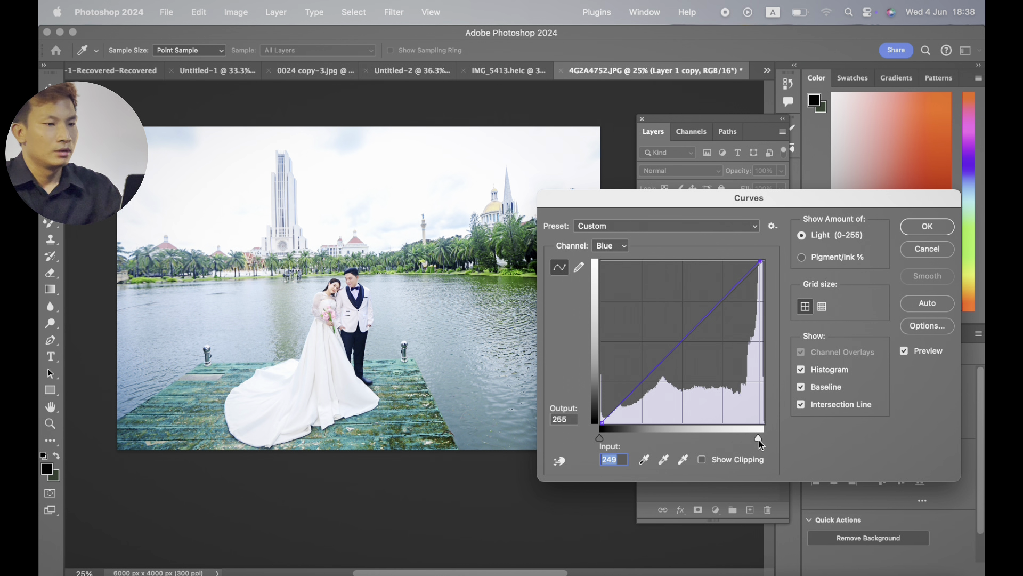
left_click(924, 226)
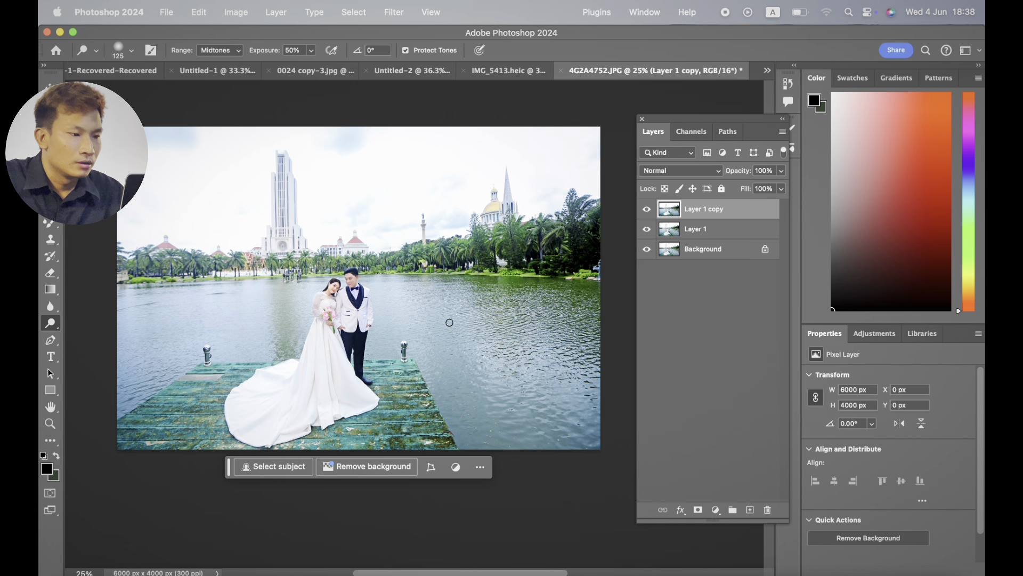
Compare the layers' visibility, then delete Layer 1 and place a fresh duplicate of the Background beneath Layer 1 copy
left_click(689, 235)
left_click(647, 229)
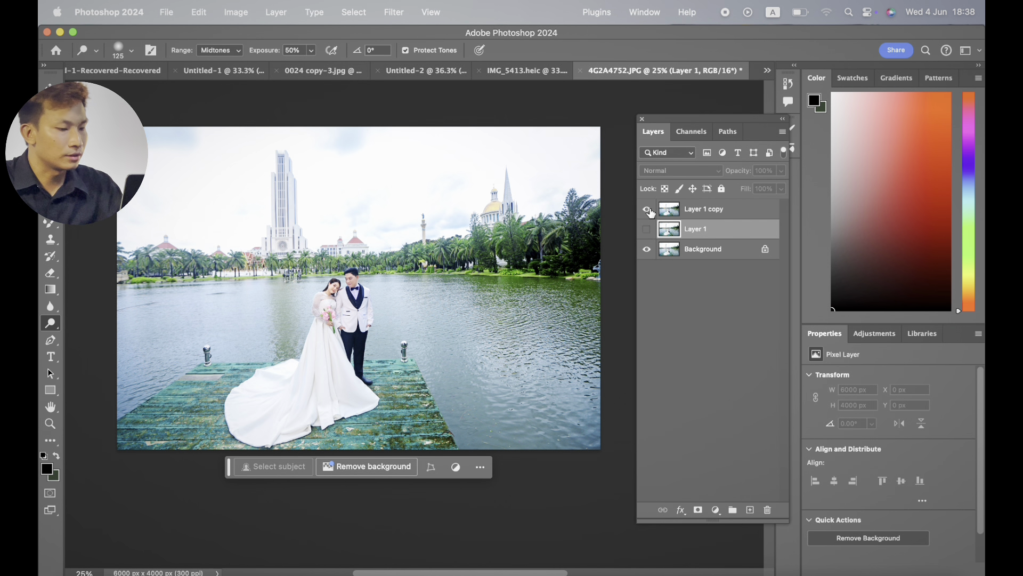
left_click(647, 209)
left_click(647, 230)
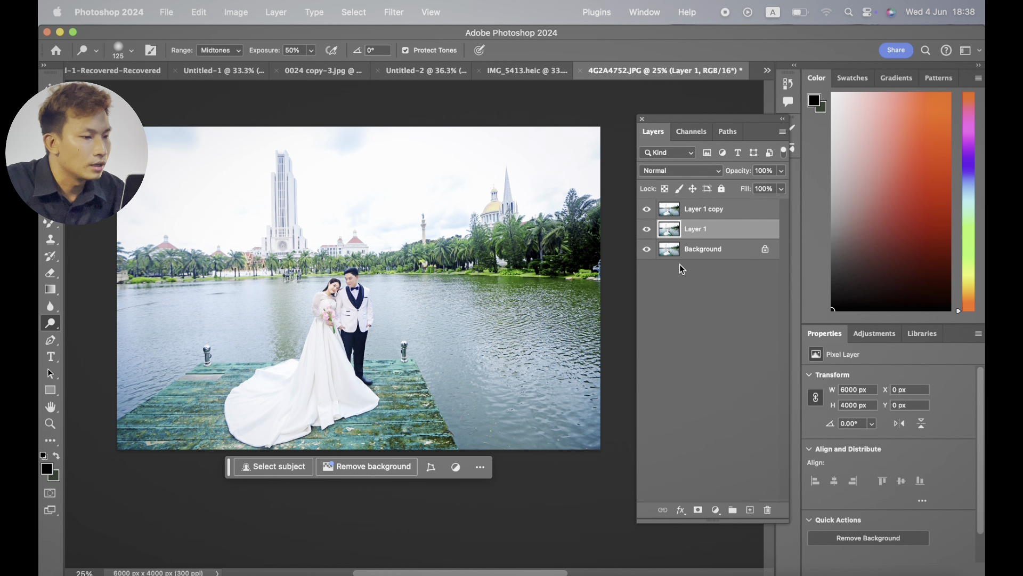
key("BackSpace")
key("super+j")
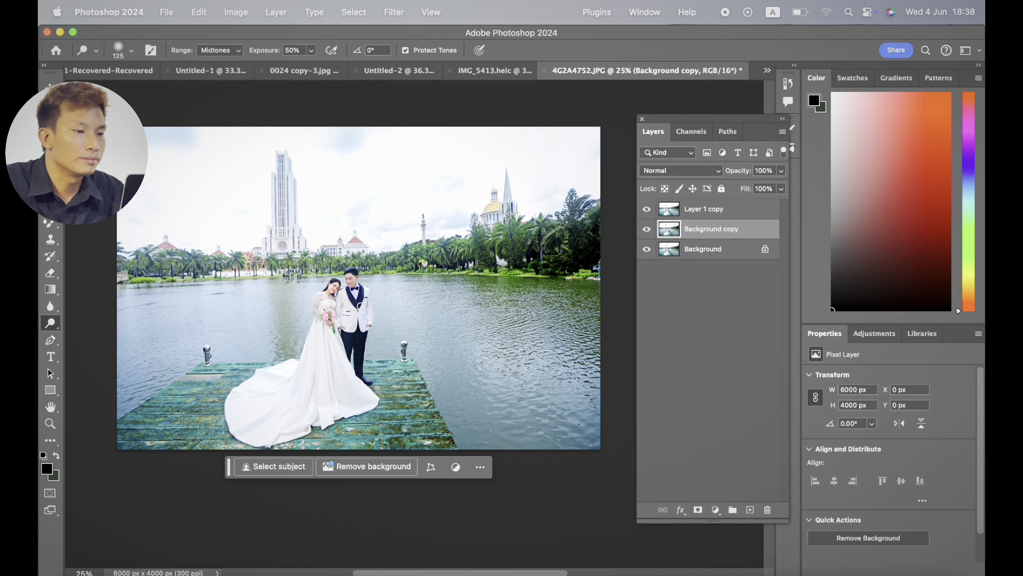
Save a JPEG copy of the photo as 4752 copy.jpg in the Edit folder, using maximum quality 12 and Baseline ("Standard")
key("super+shift+s")
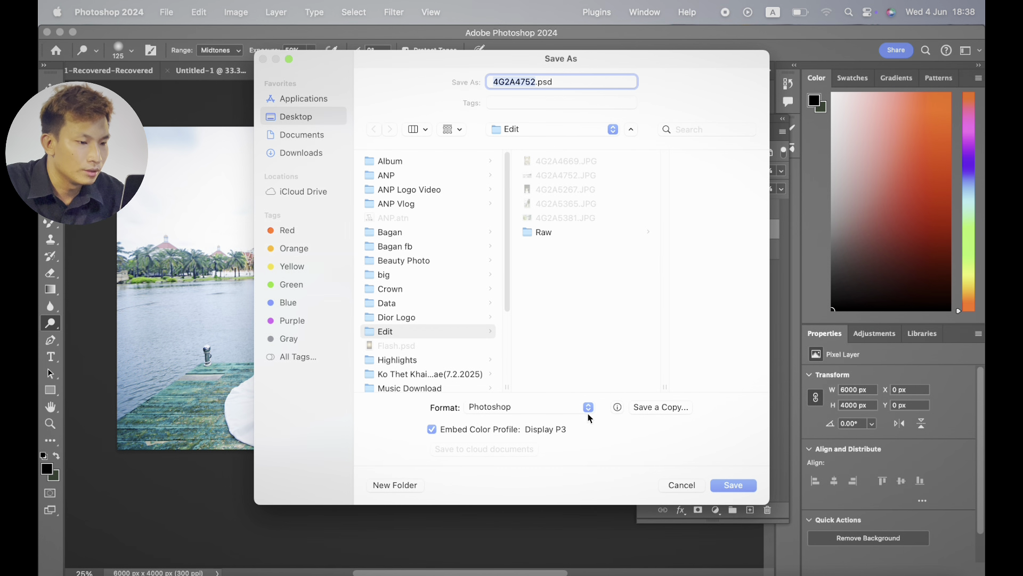
left_click(639, 408)
left_click(504, 352)
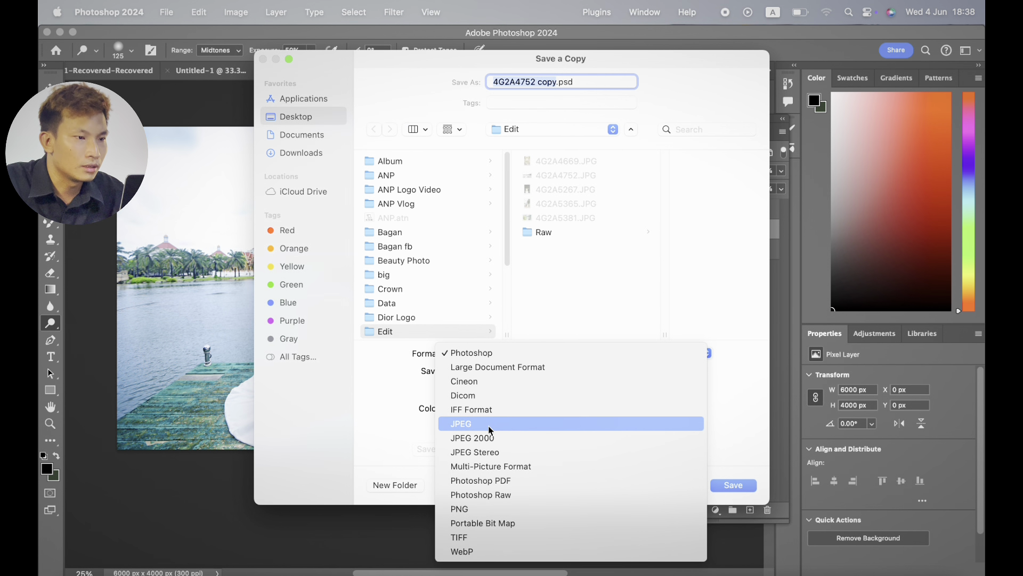
left_click(484, 425)
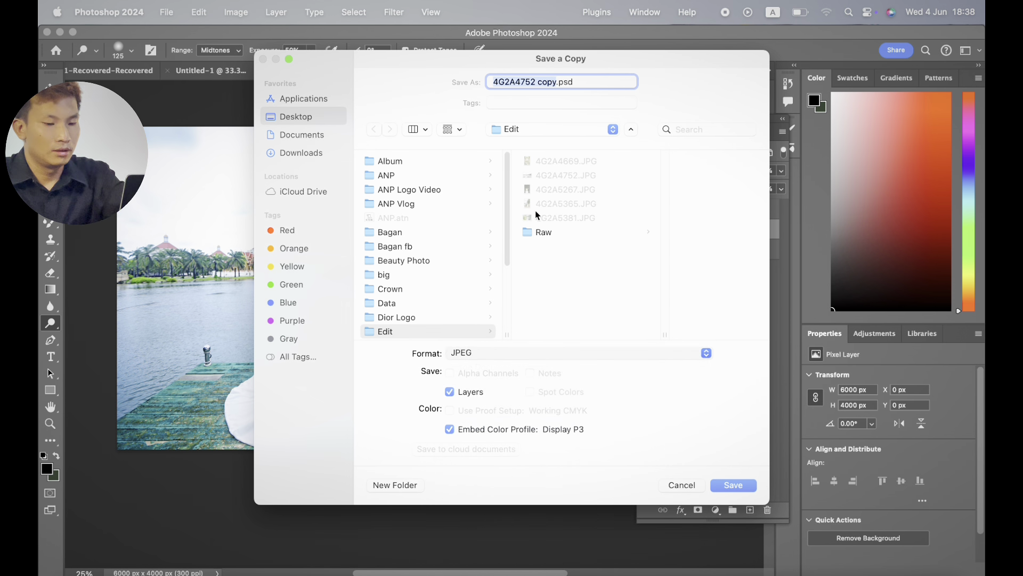
left_click(516, 84)
key("BackSpace")
key("BackSpace")
key("BackSpace")
key("BackSpace")
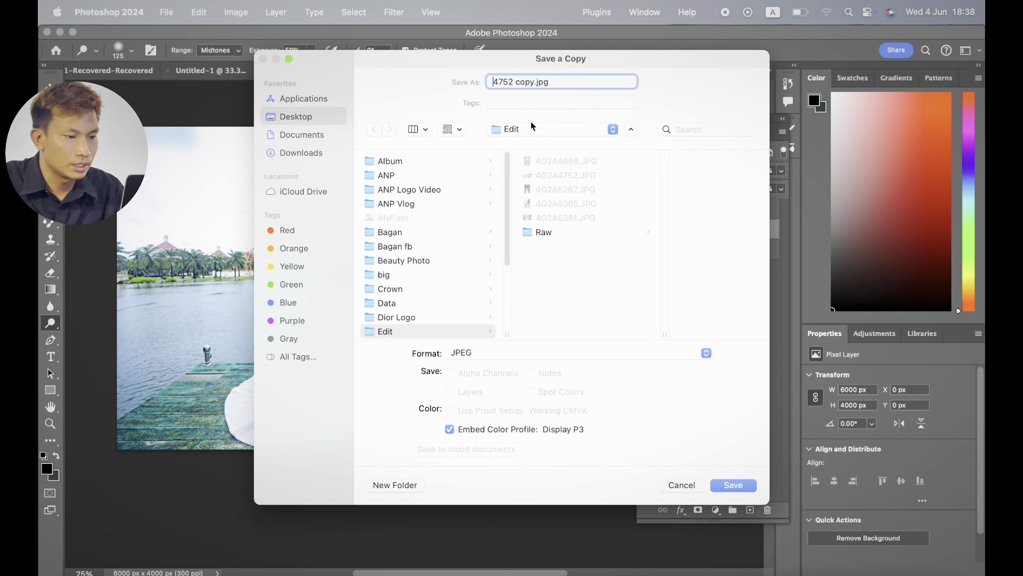
left_click(733, 485)
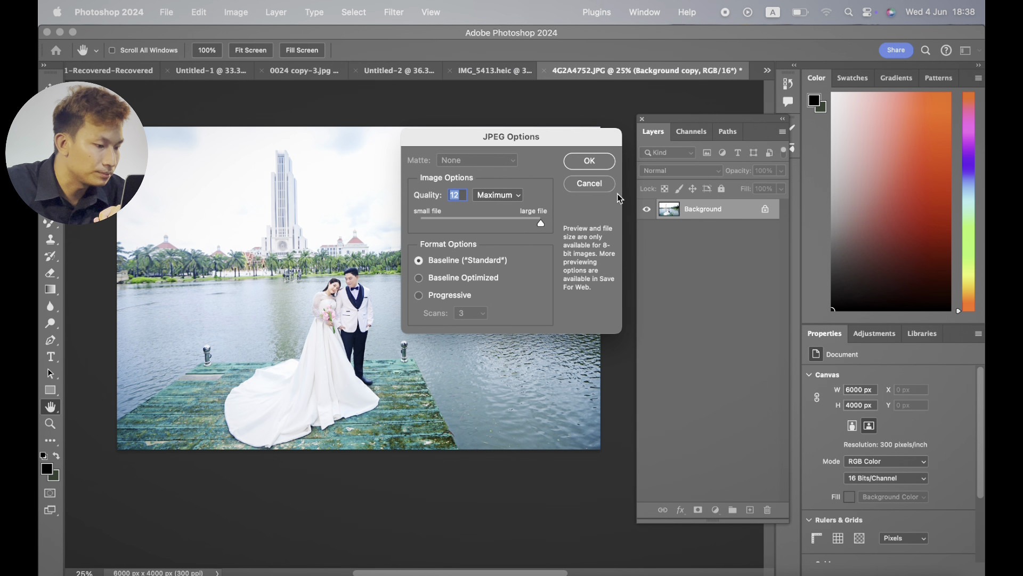
left_click(589, 161)
Switch to Finder and preview 4G2A4752.JPG and 4752 copy.jpg together in full-screen Quick Look
left_click(72, 572)
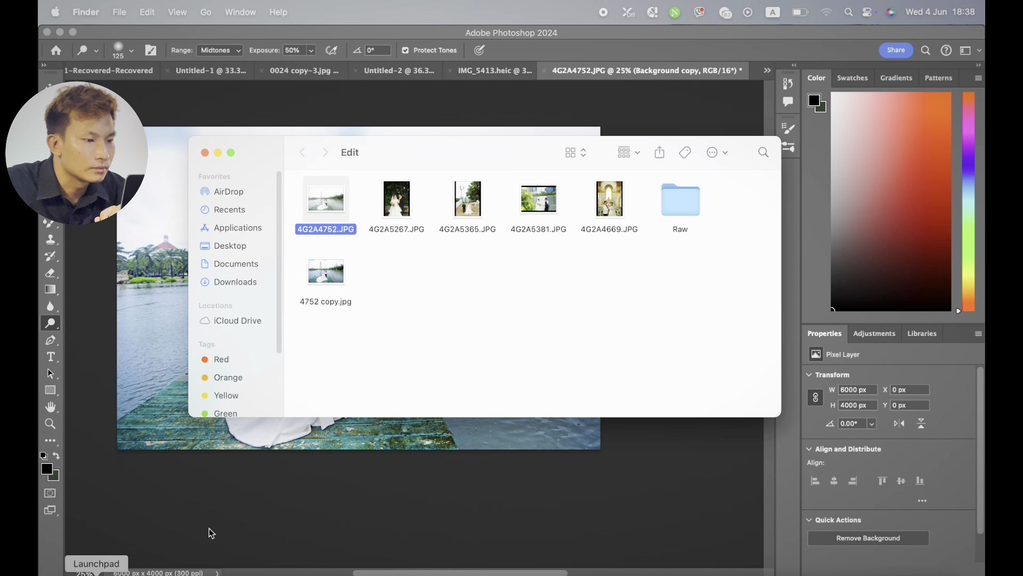
left_click(472, 310)
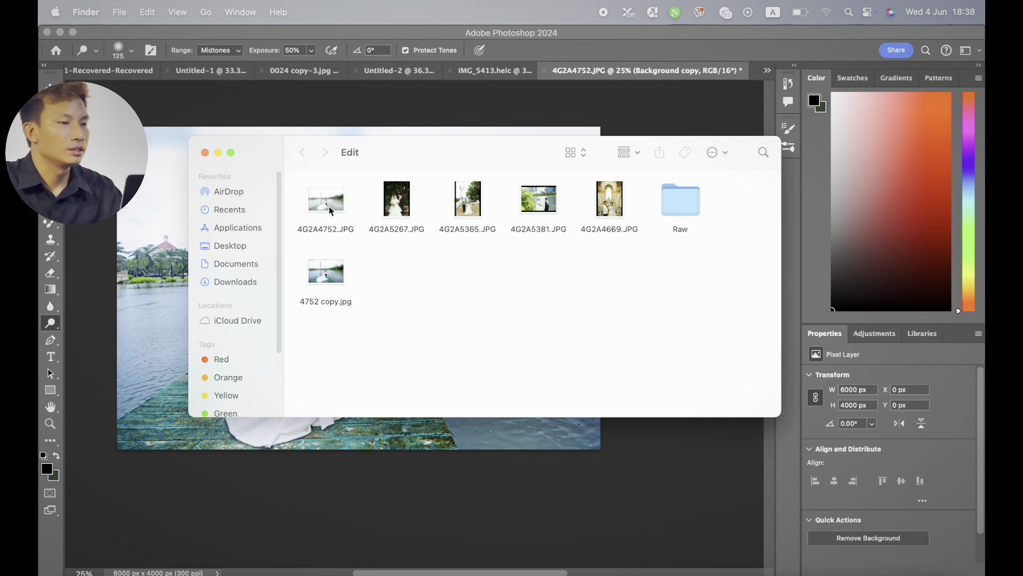
left_click(330, 278)
left_click(330, 211, "super")
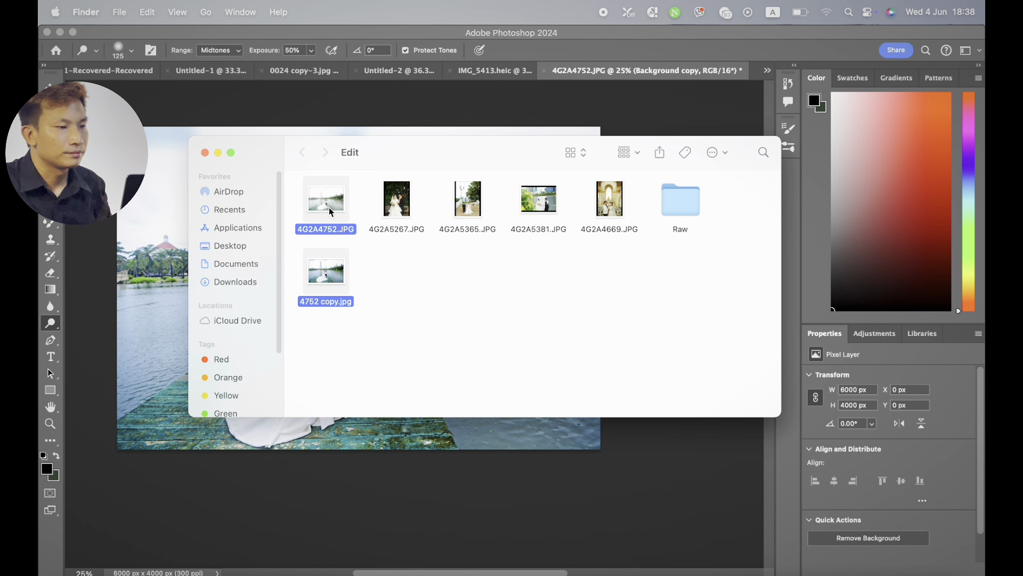
key("space")
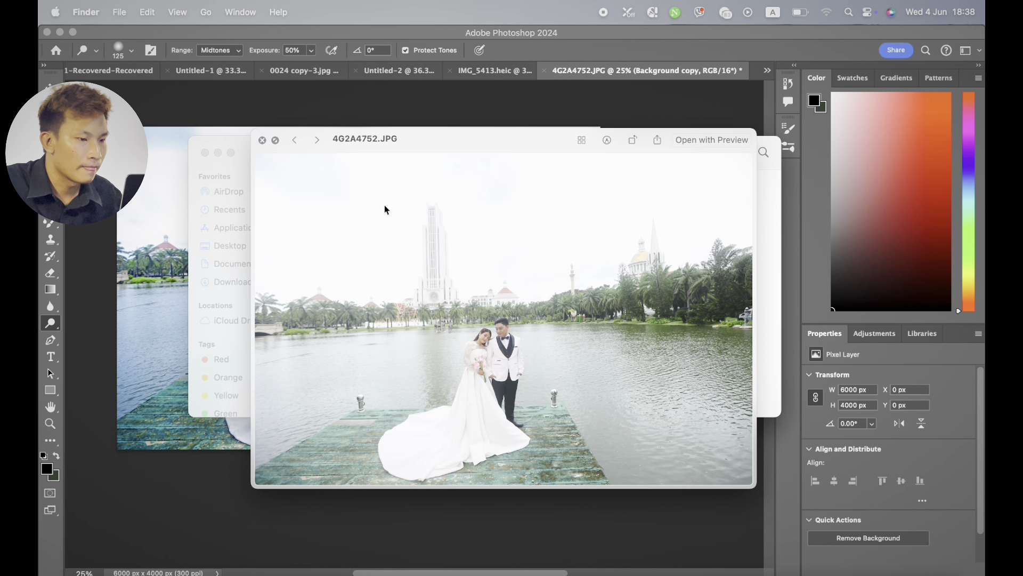
left_click(275, 140)
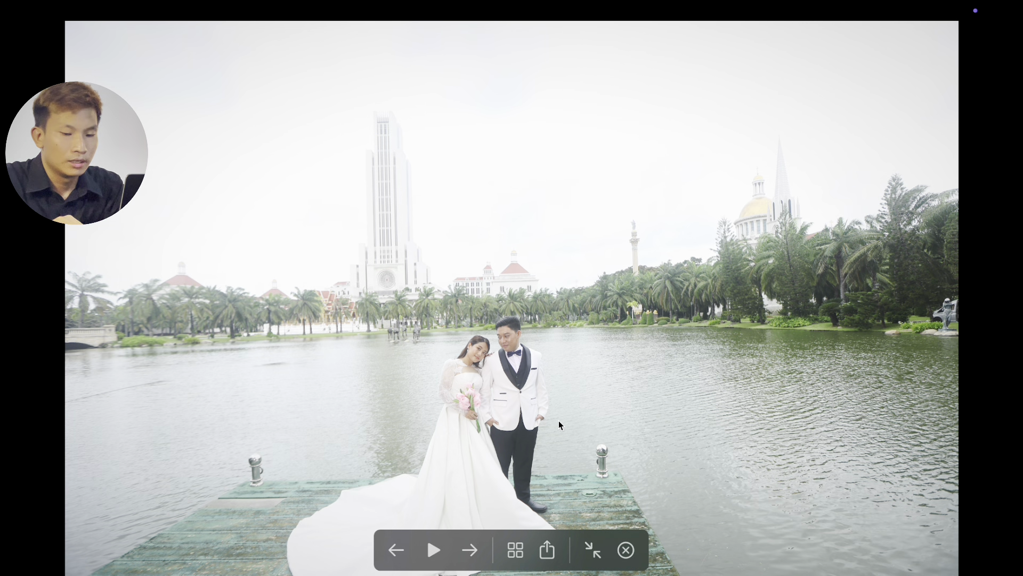
Compare the original wedding photo with the retouched copy by alternating between the two full-screen previews
key("Right")
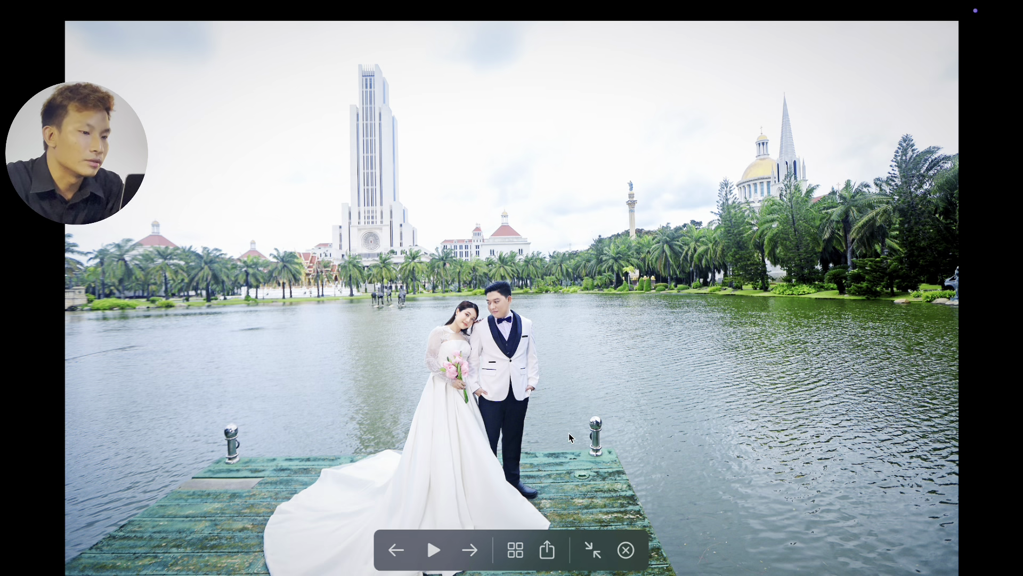
key("Left")
key("Right")
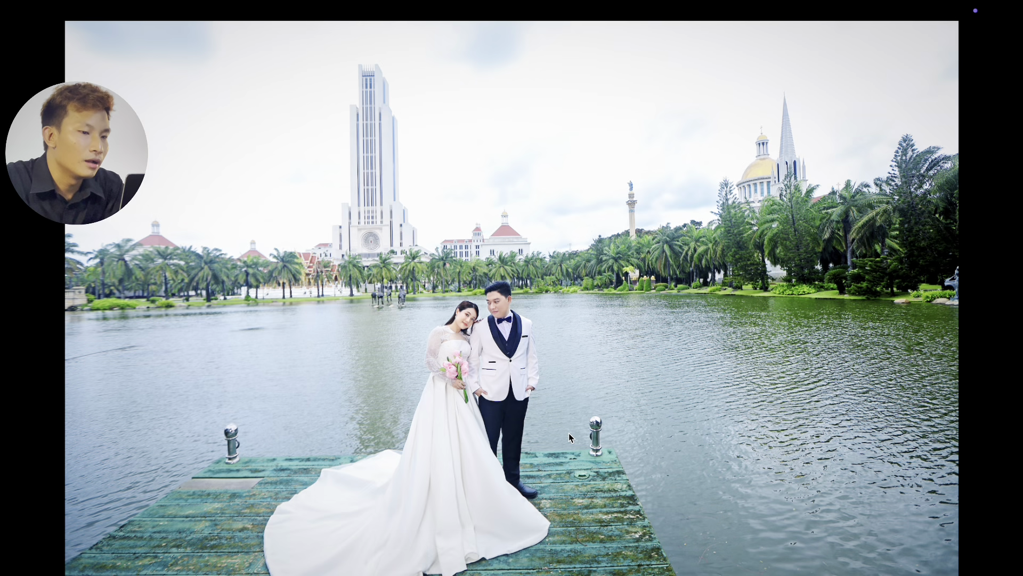
key("Left")
key("Right")
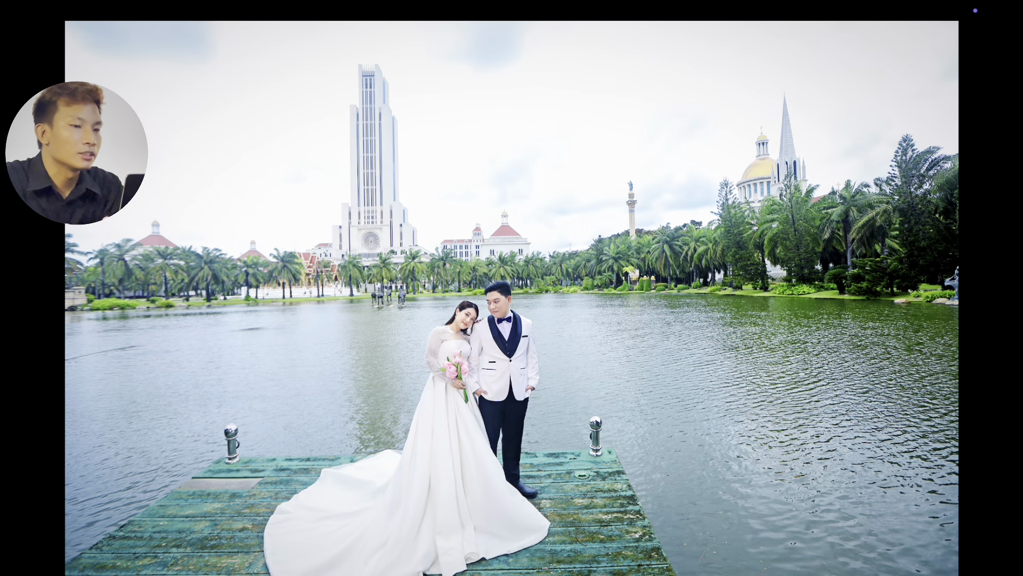
key("Left")
key("Right")
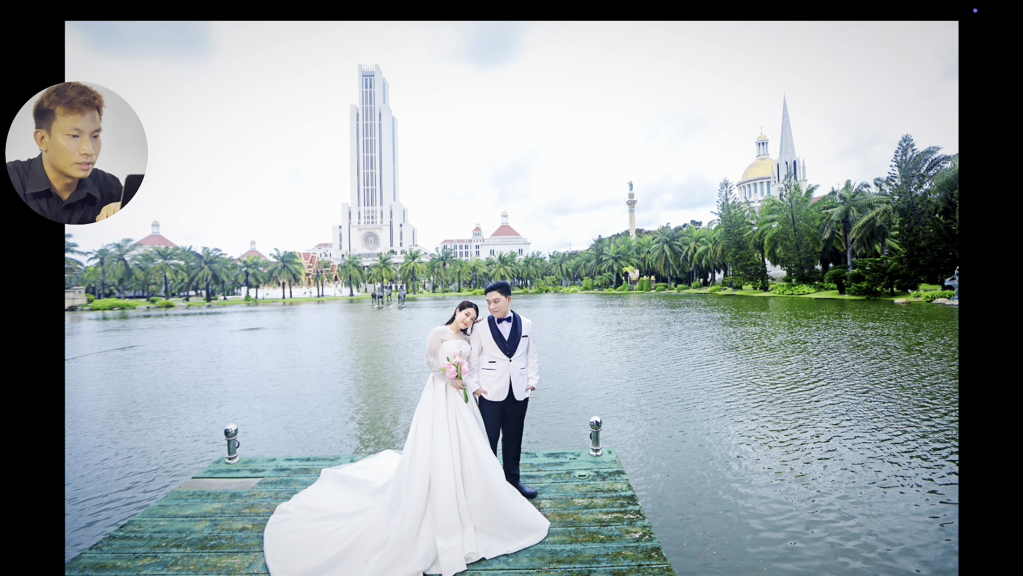
key("Left")
key("Right")
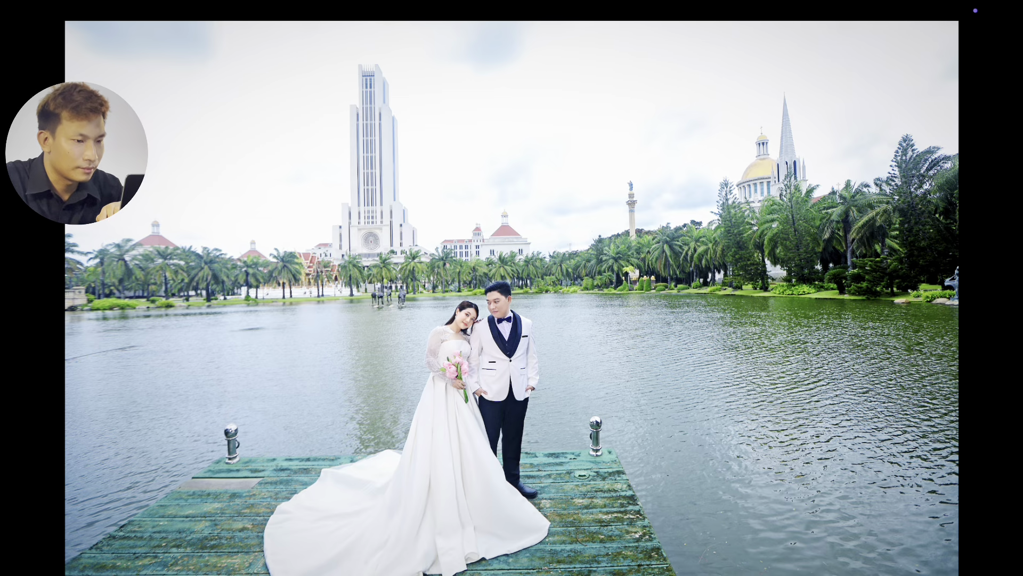
key("Left")
key("Right")
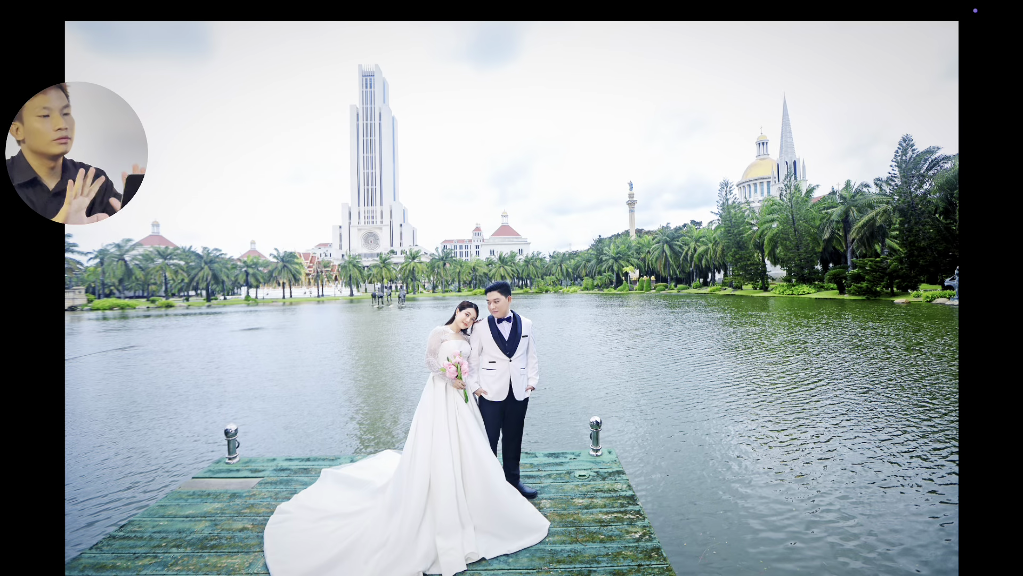